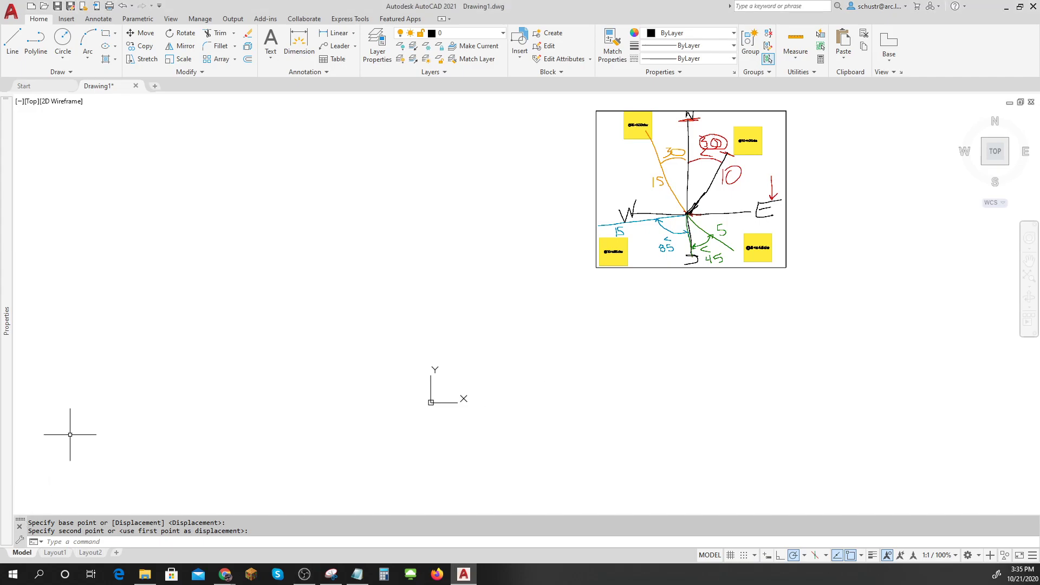
Step: Float the command line as a narrow window parked beside the compass sketch
mouse_move(21, 520)
left_mouse_down()
mouse_move(90, 348)
mouse_move(55, 293)
mouse_move(55, 134)
mouse_move(54, 144)
mouse_move(311, 122)
mouse_move(279, 101)
mouse_move(158, 140)
mouse_move(123, 129)
left_mouse_up()
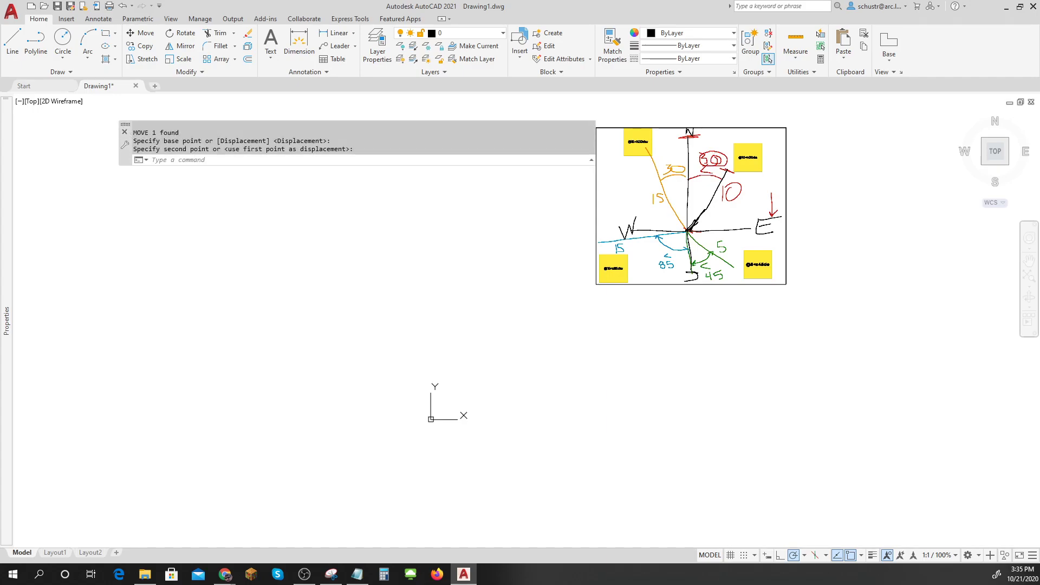
left_click_drag(595, 146, 377, 150)
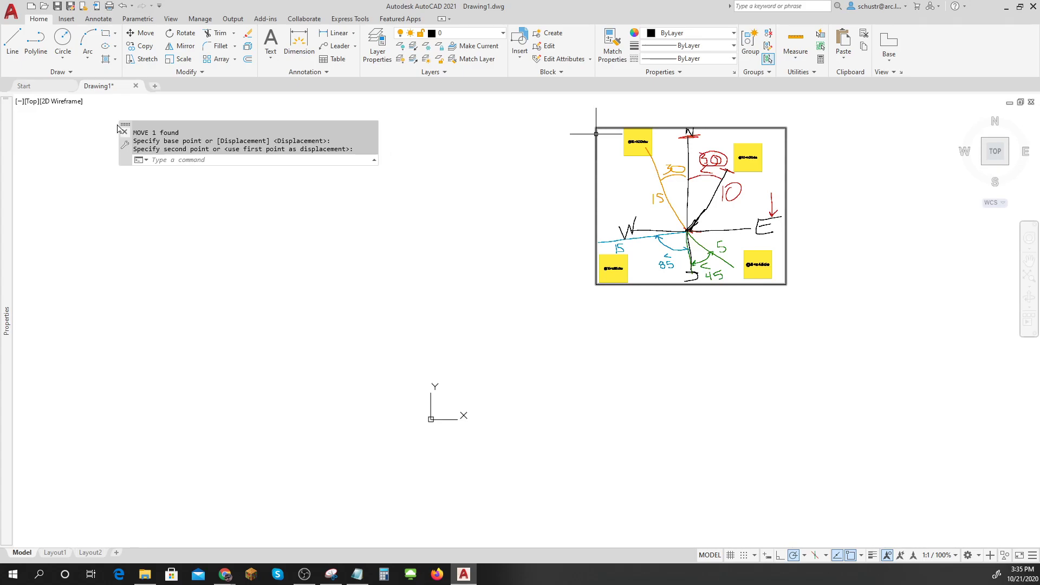
left_click_drag(125, 129, 335, 136)
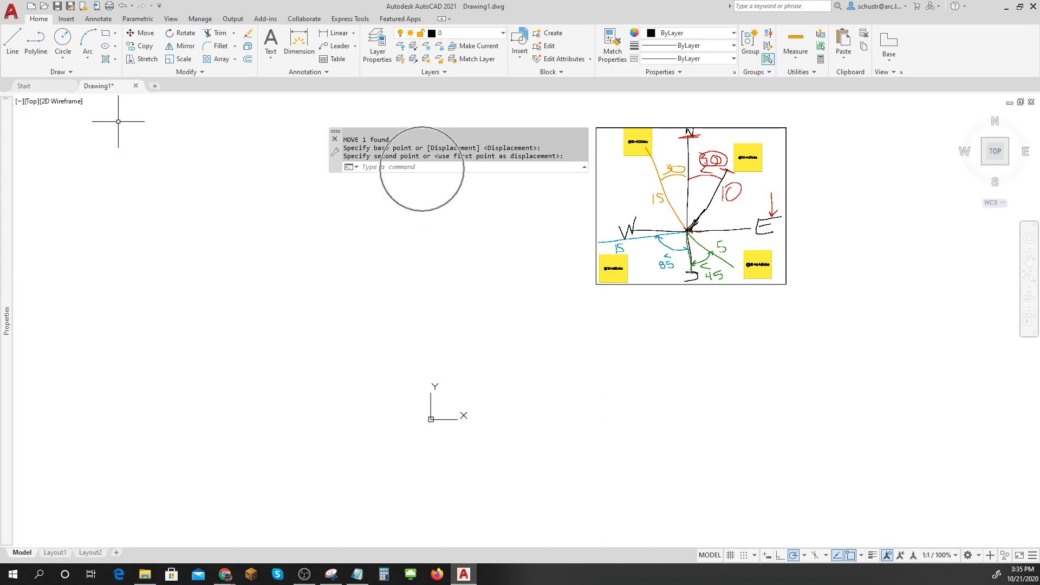
left_click(422, 168)
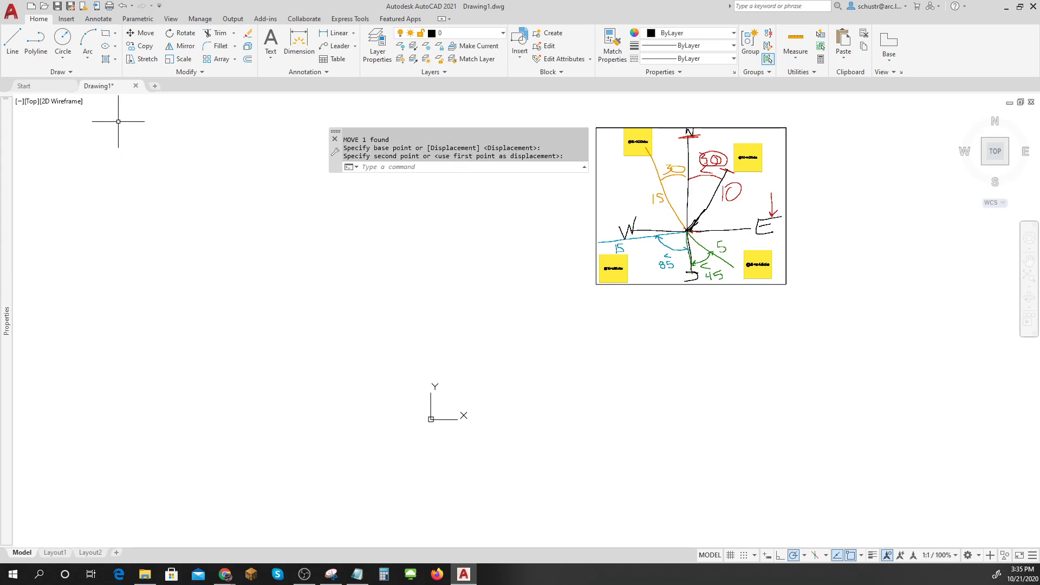
left_click(422, 169)
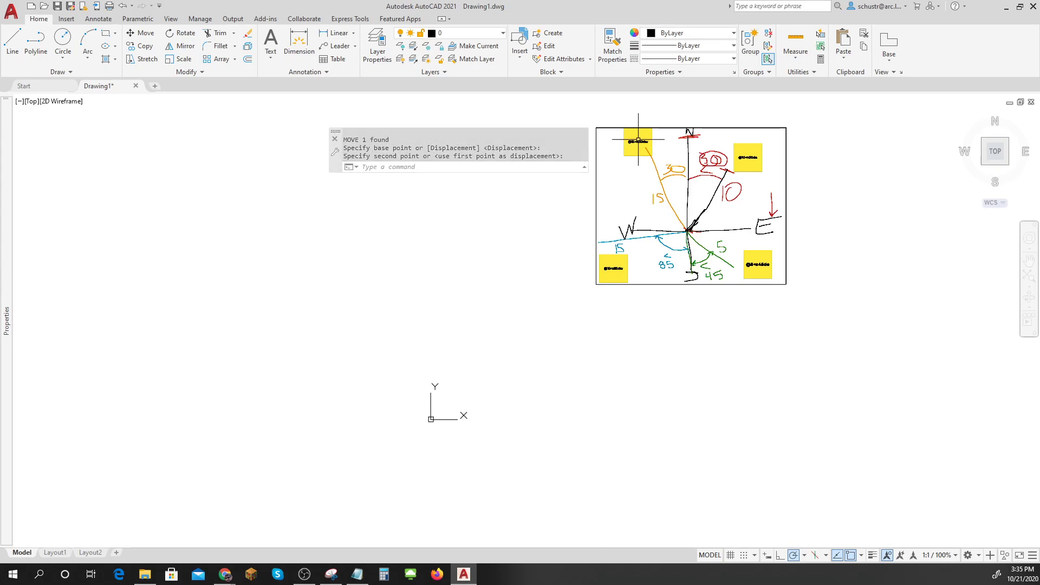
scroll(638, 140, "up", 4)
scroll(644, 157, "down", 2)
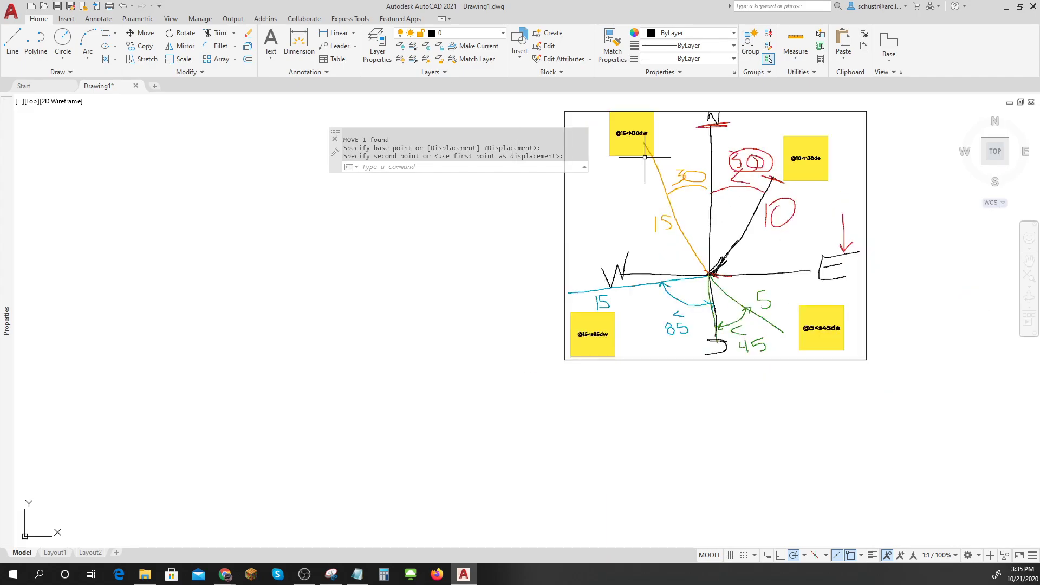
middle_click_drag(644, 158, 691, 162)
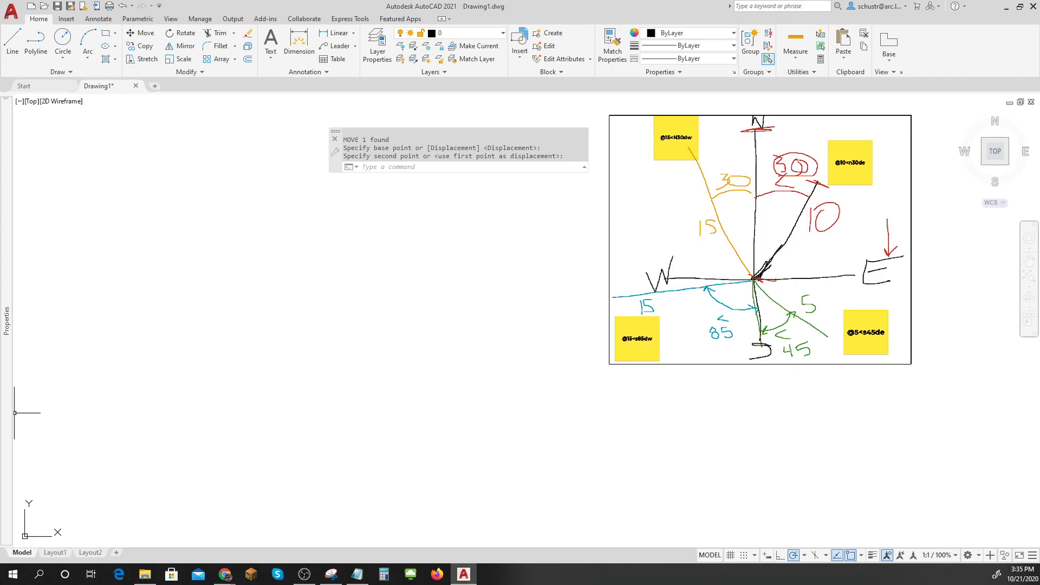
Step: Draw a 20-unit vertical line as the north-south axis
left_click(12, 41)
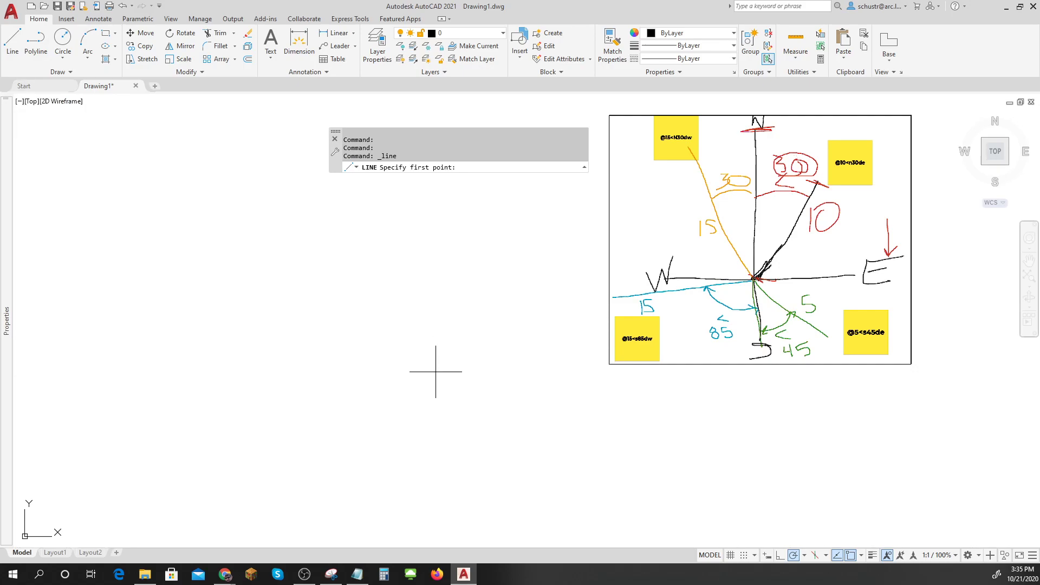
left_click(441, 394)
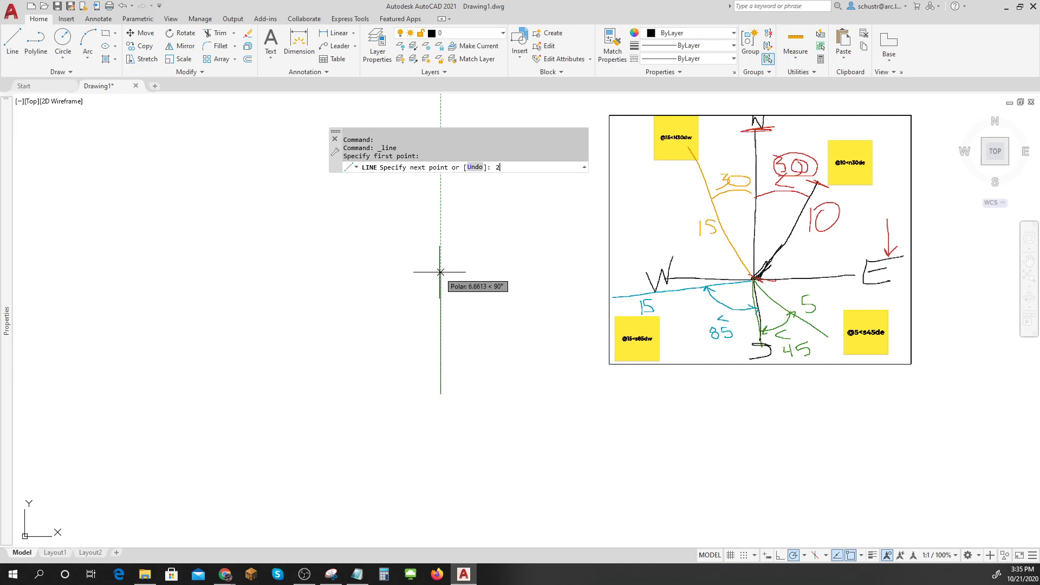
type("20")
key("Return")
key("Return")
scroll(462, 307, "down", 4)
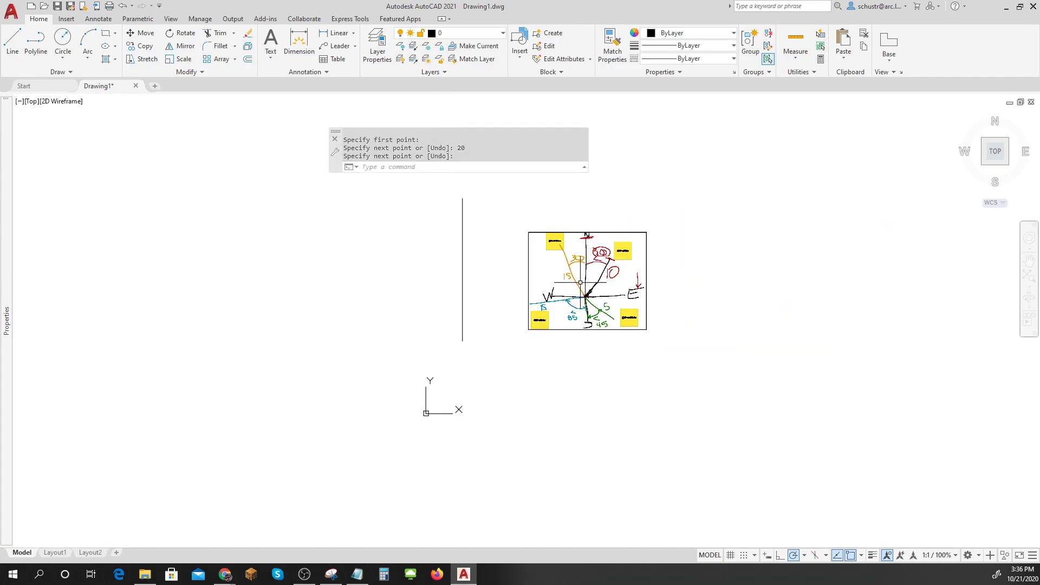
Step: Enlarge the compass sketch image and move it further up and right
left_click(646, 262)
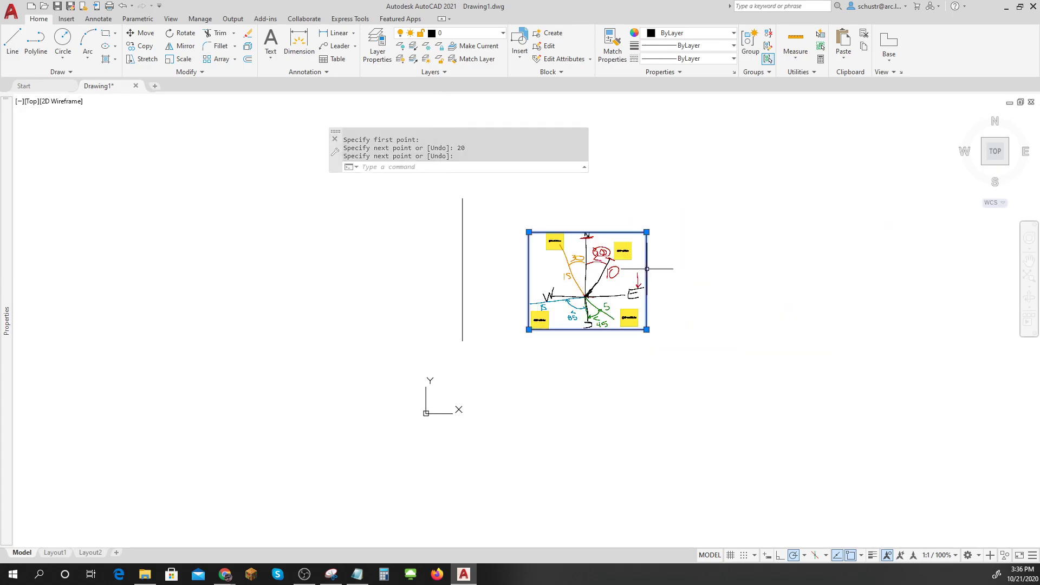
left_click(646, 232)
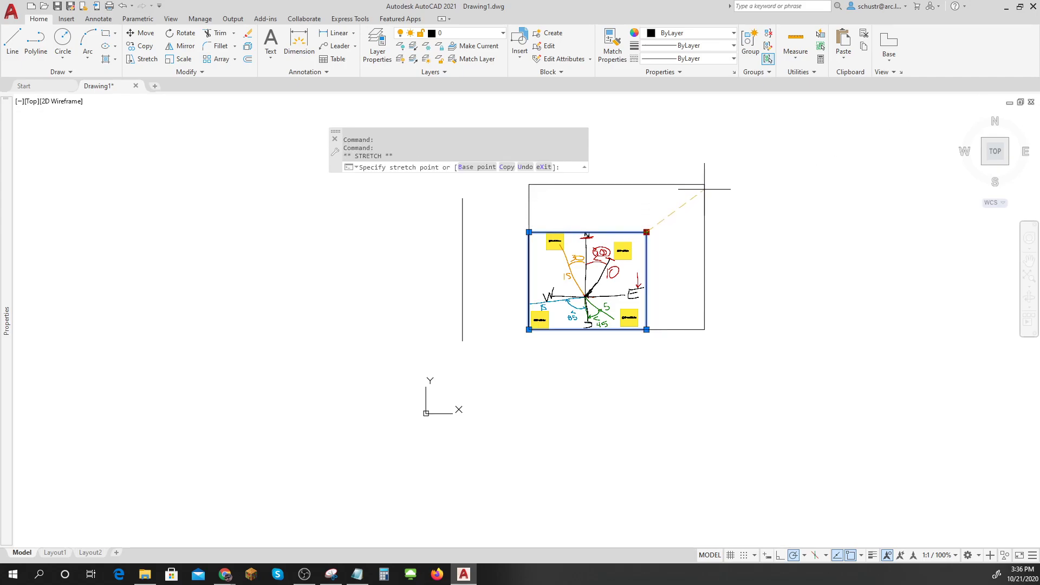
type("m")
key("Return")
left_click(676, 394)
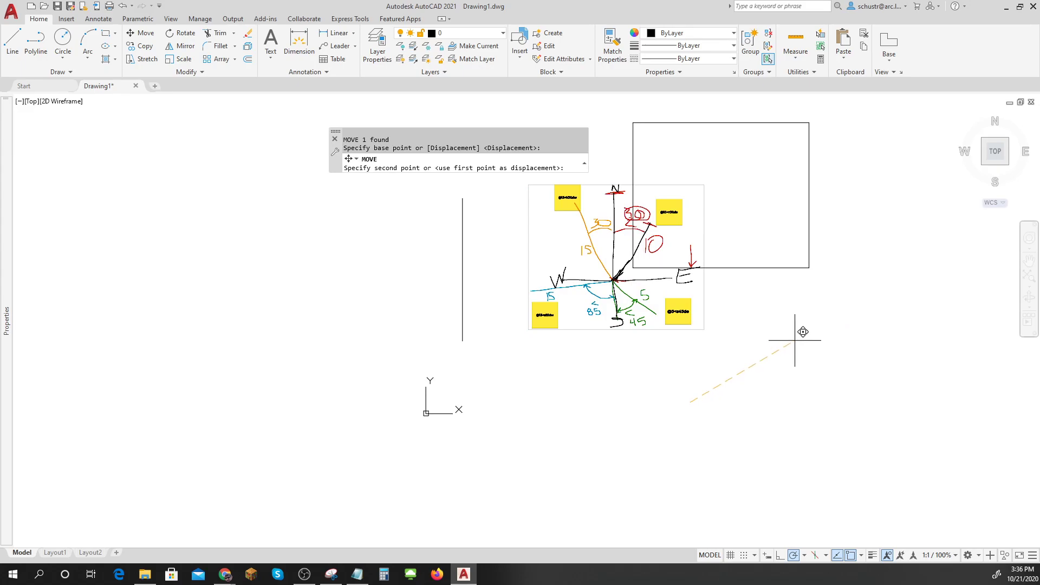
left_click(780, 334)
key("Escape")
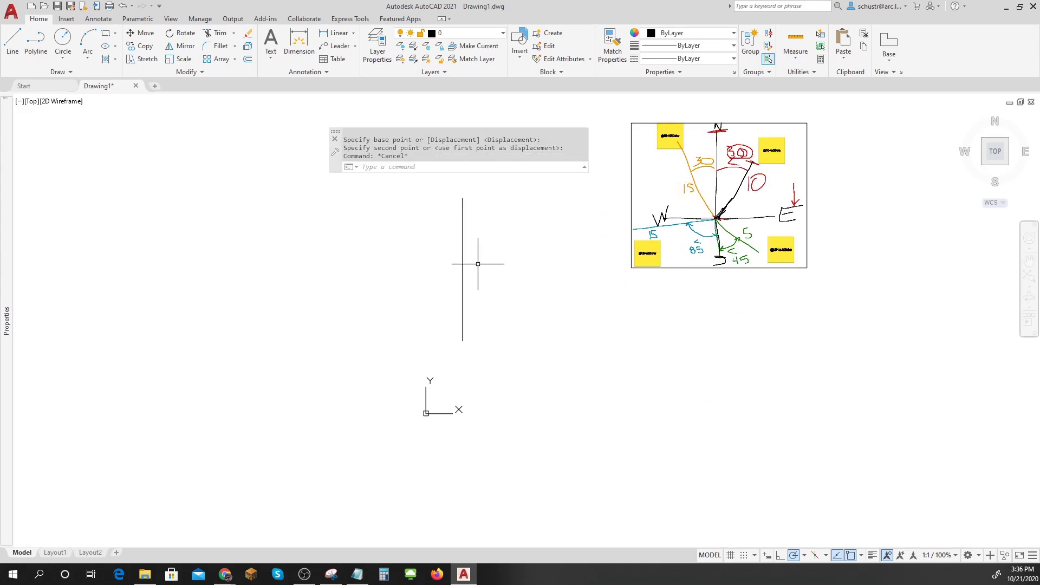
Step: Draw 10-unit east and west lines from the vertical line's midpoint to form the horizontal axis
left_click(13, 44)
left_click(462, 270)
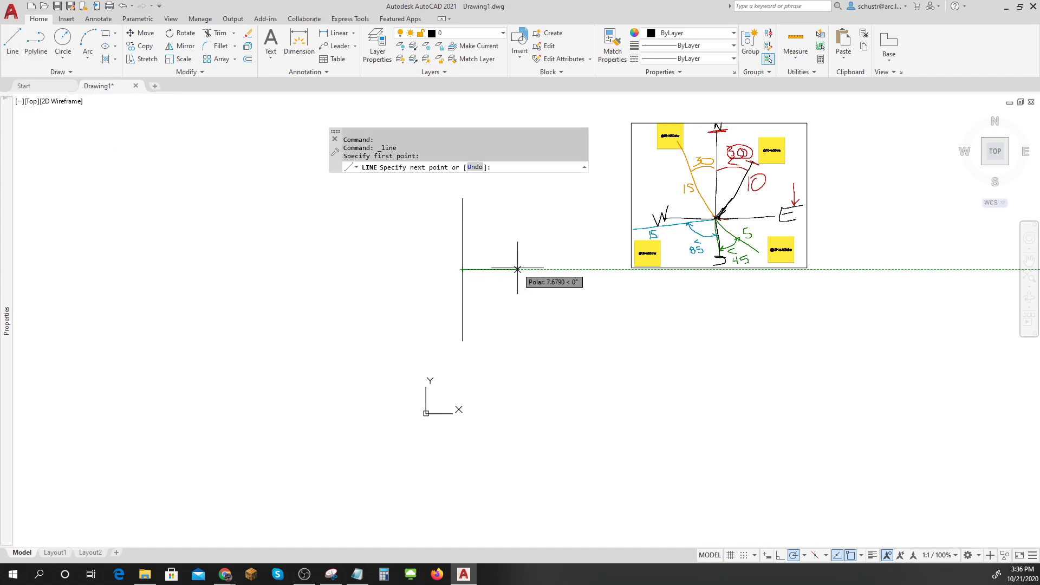
type("10")
key("Return")
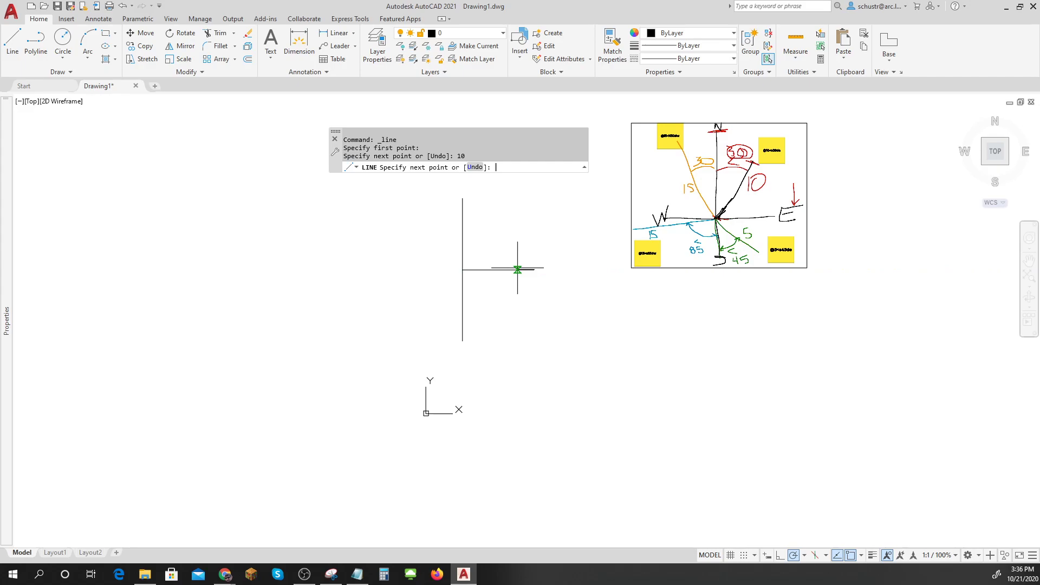
key("Return")
key("Return")
left_click(462, 269)
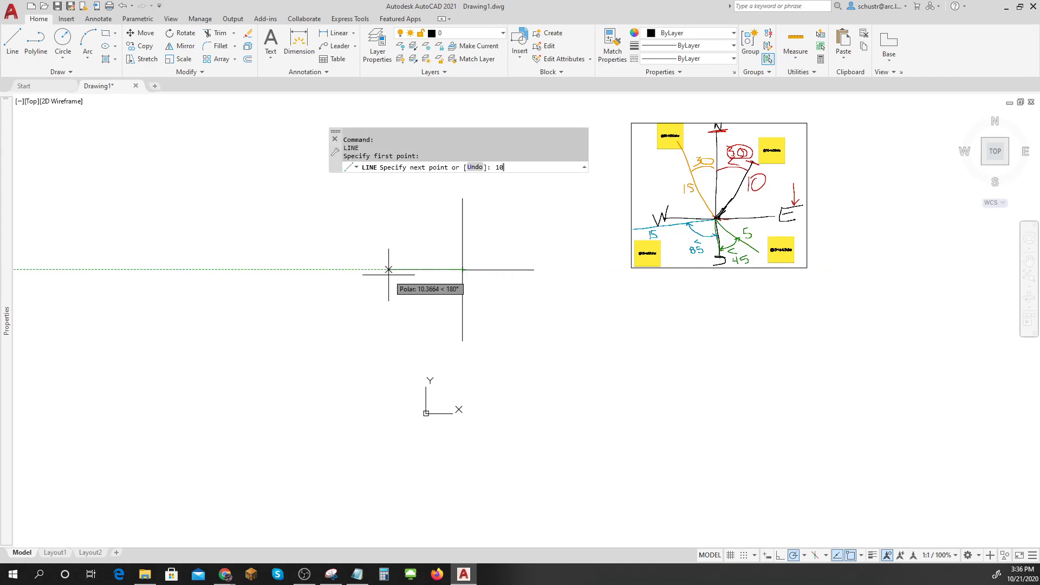
type("10")
key("Return")
key("Return")
scroll(490, 250, "up", 2)
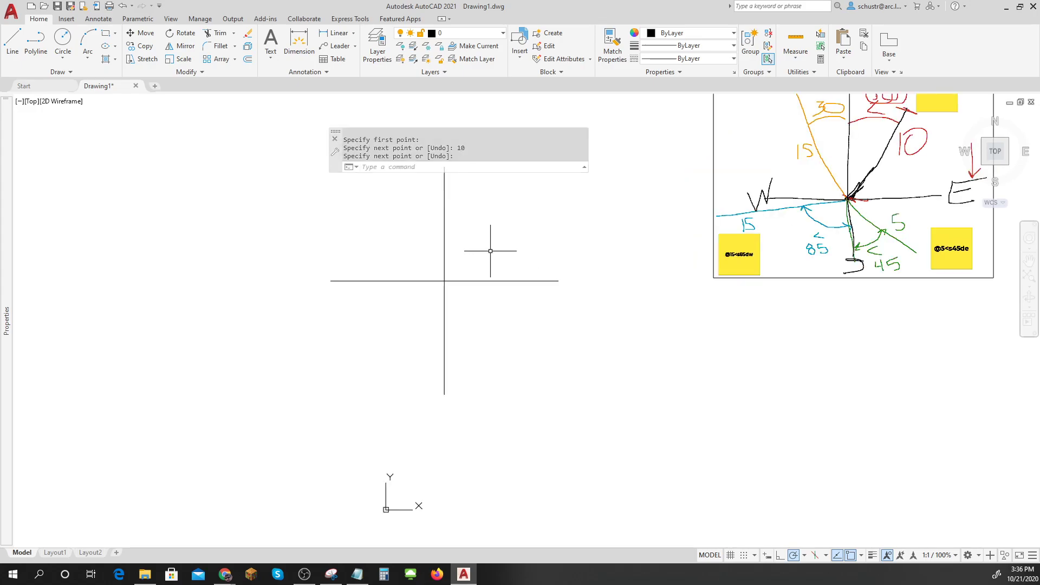
mouse_move(490, 250)
middle_mouse_down()
mouse_move(478, 316)
mouse_move(466, 327)
mouse_move(422, 320)
middle_mouse_up()
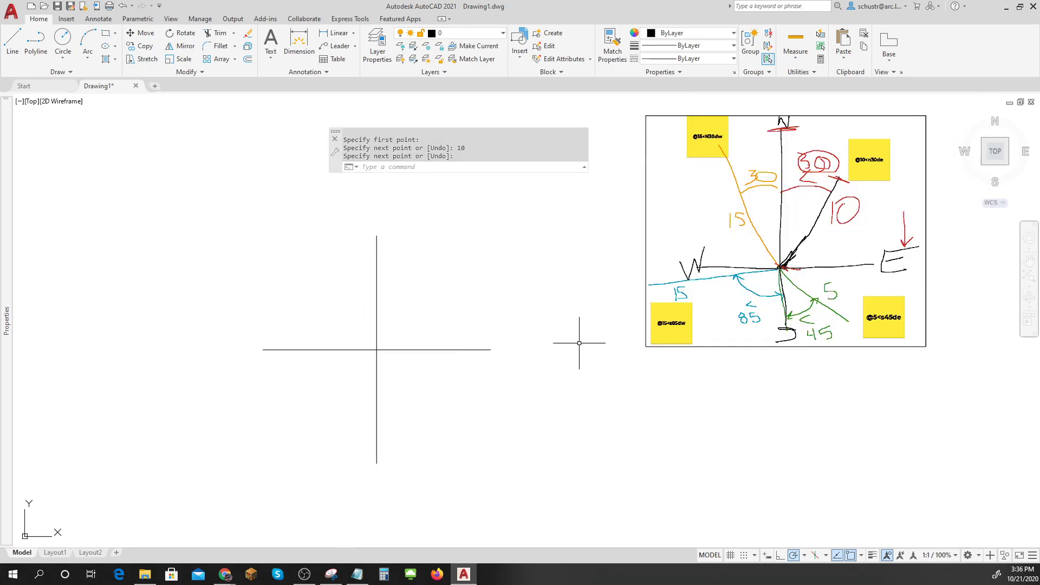
right_click(378, 350)
Step: In Drawing Units, set Insertion scale to Feet, keeping Decimal lengths and Decimal Degrees
key("Escape")
type("units")
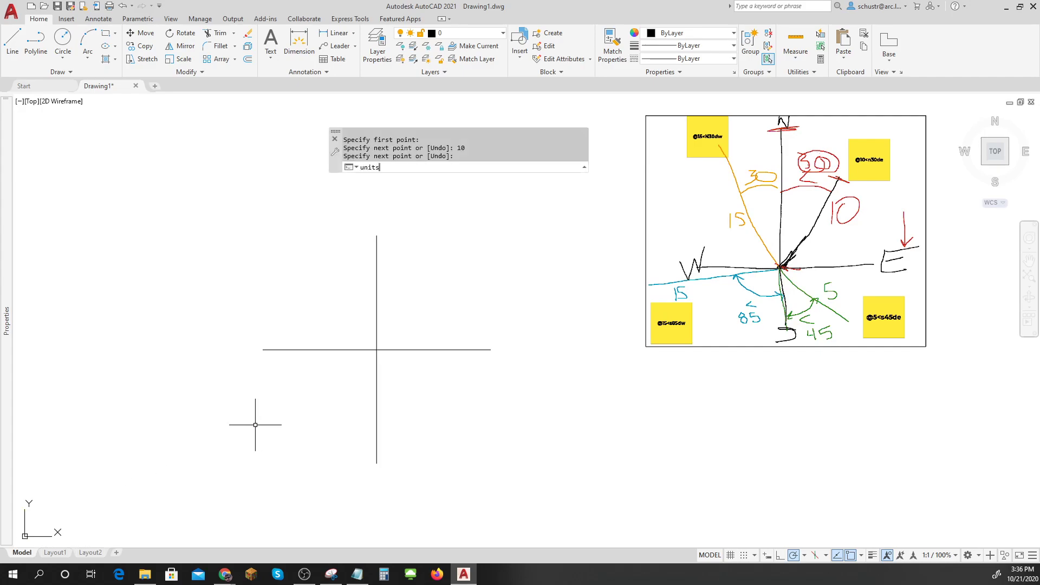
key("Return")
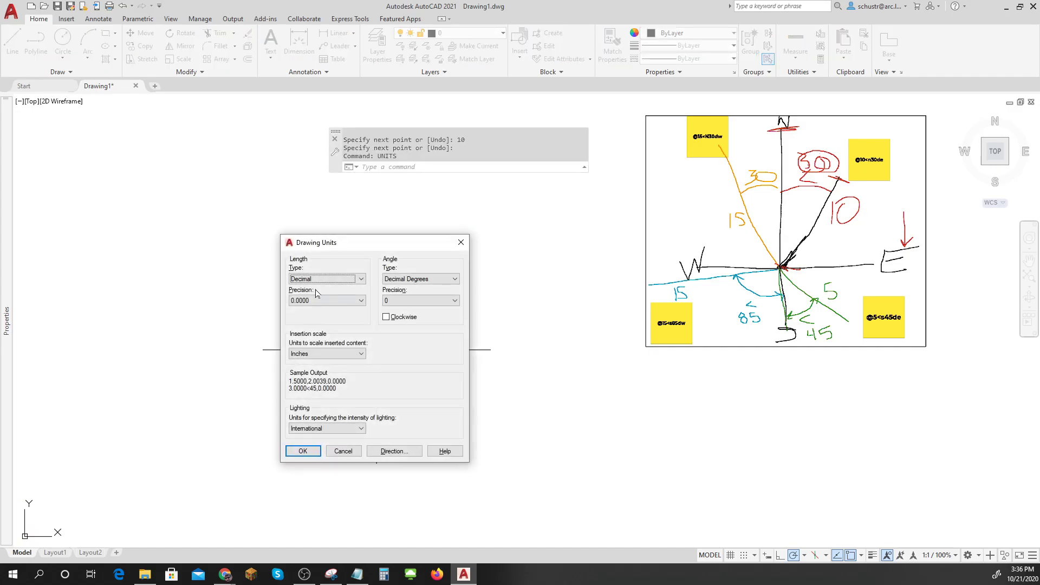
left_click(345, 354)
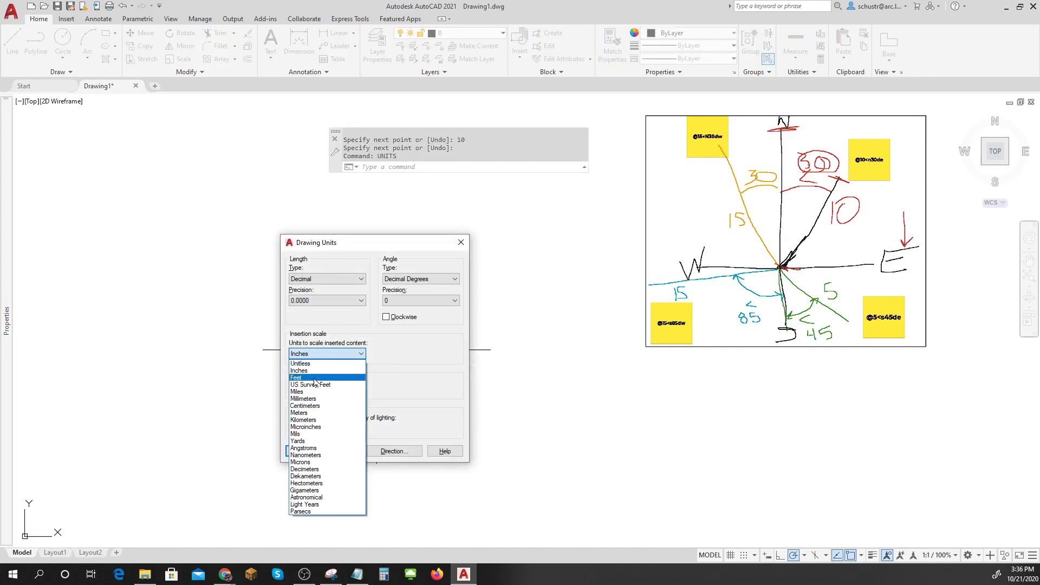
left_click(318, 378)
left_click(303, 452)
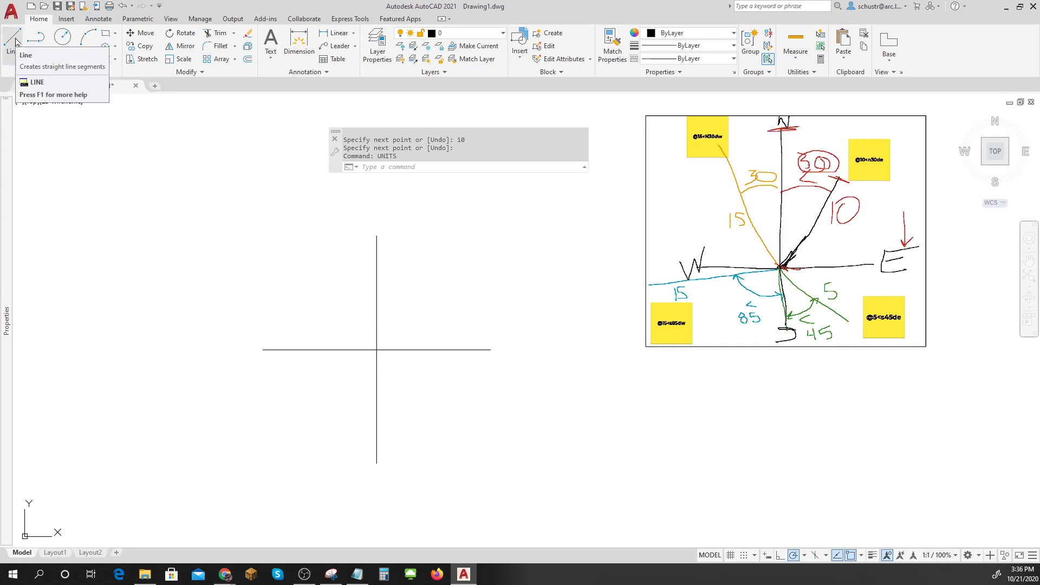
Step: Create a new layer C-Prop and load and assign the PHANTOM2 linetype to it
left_click(377, 47)
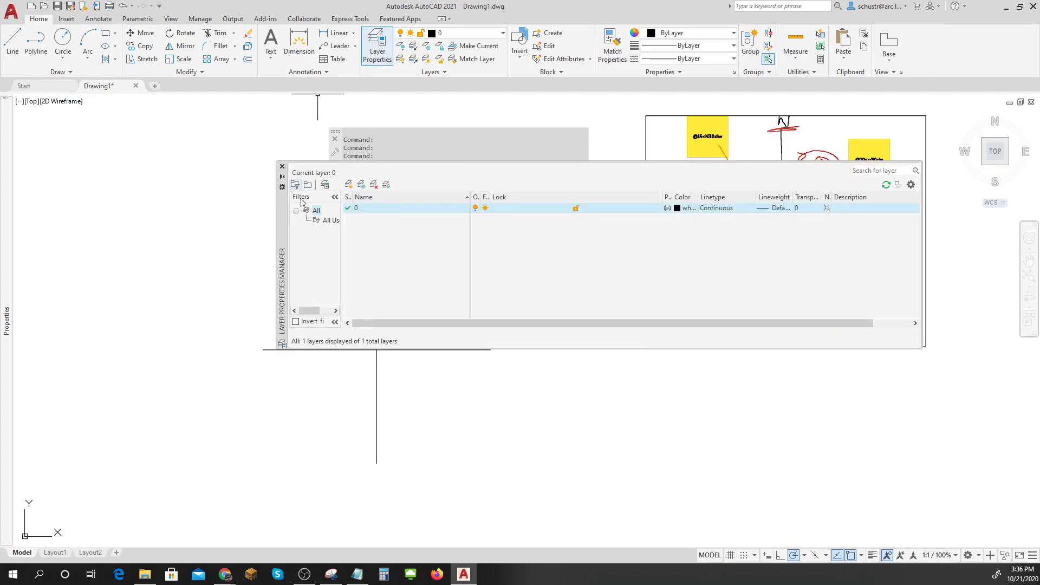
left_click(348, 185)
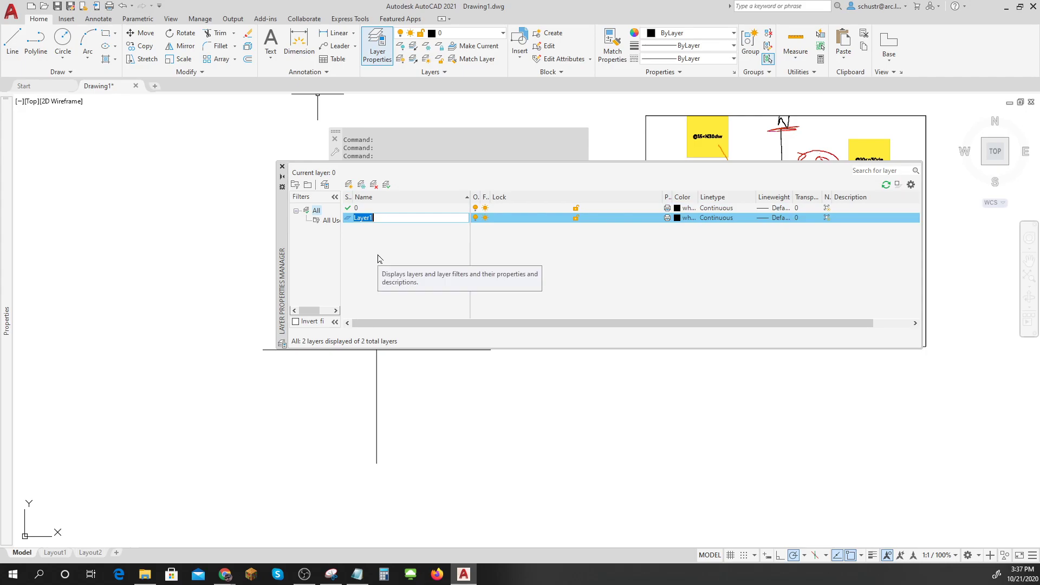
type("pro")
left_click(718, 219)
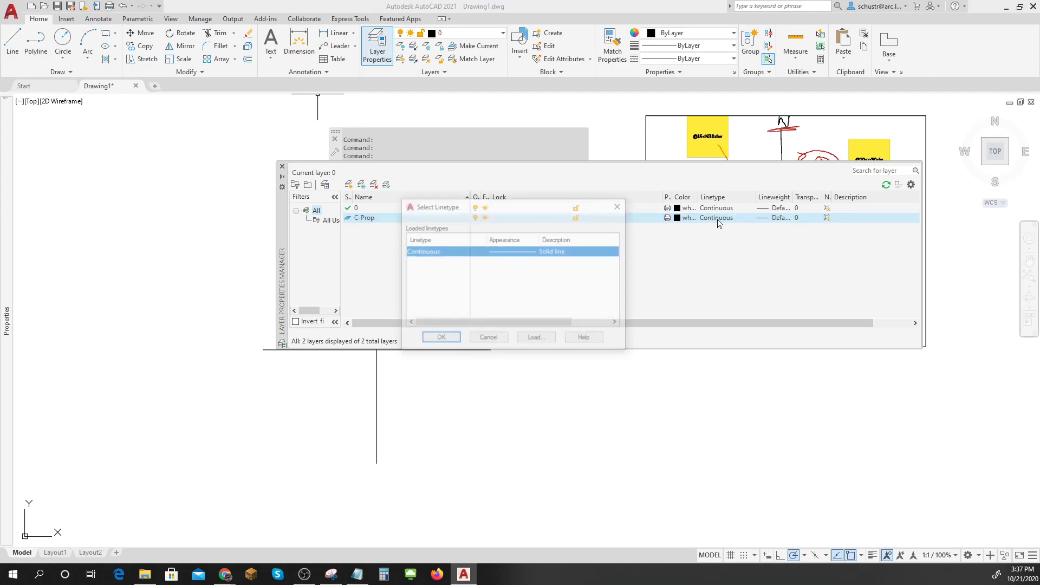
left_click(536, 339)
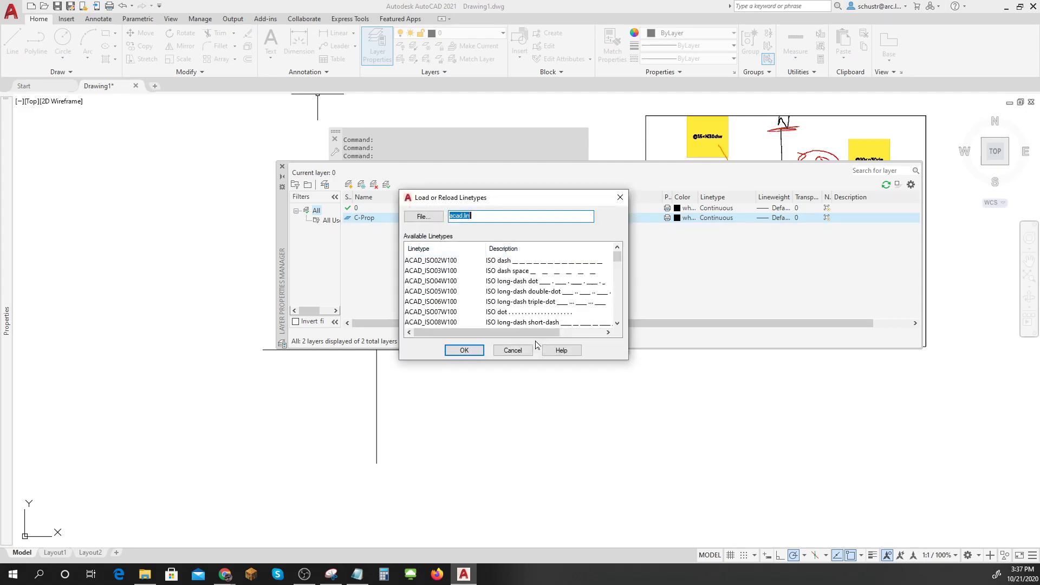
scroll(497, 304, "down", 4)
scroll(497, 304, "down", 3)
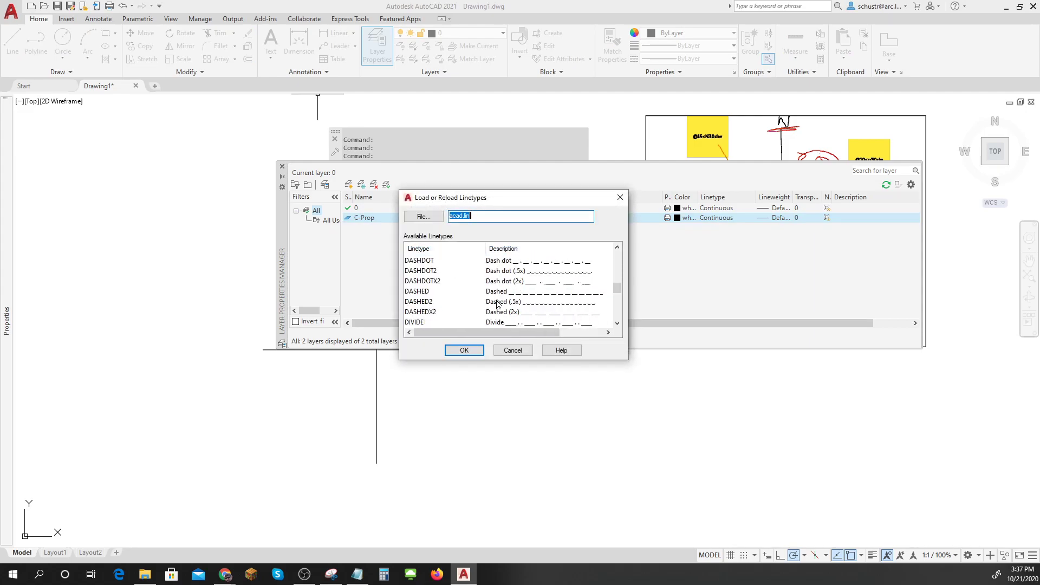
scroll(497, 304, "down", 6)
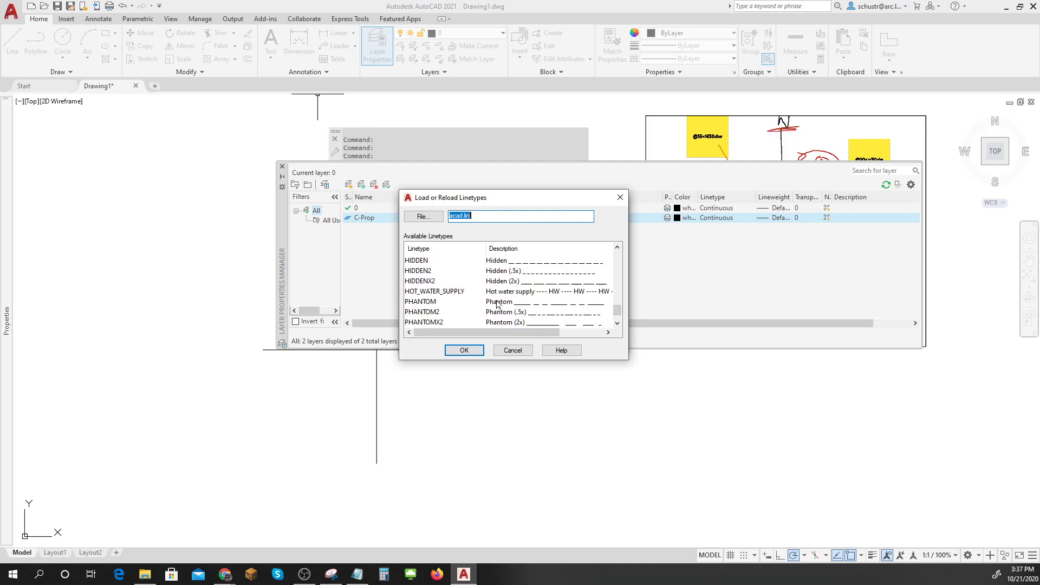
left_click(497, 291)
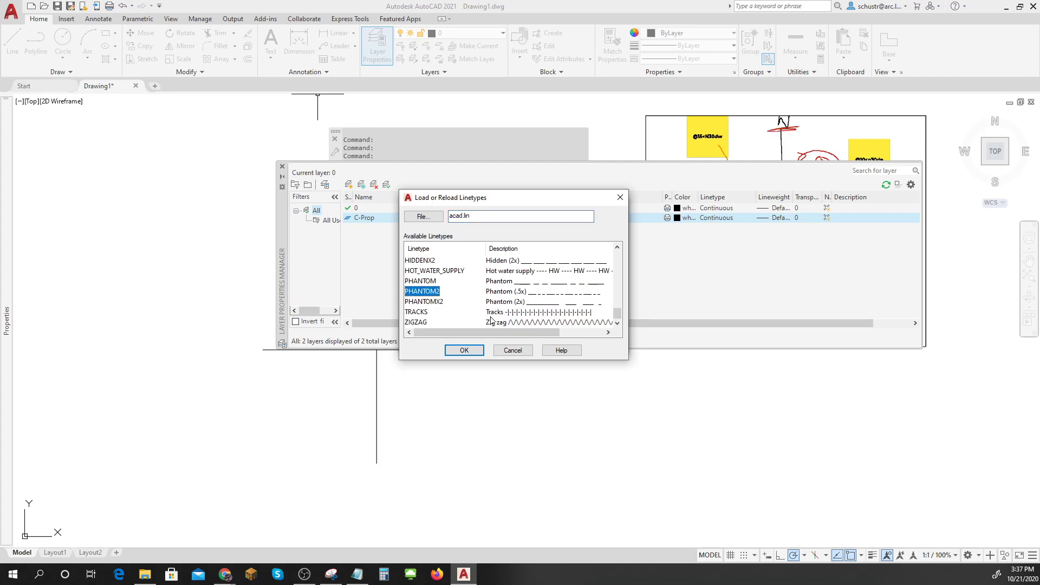
left_click(464, 350)
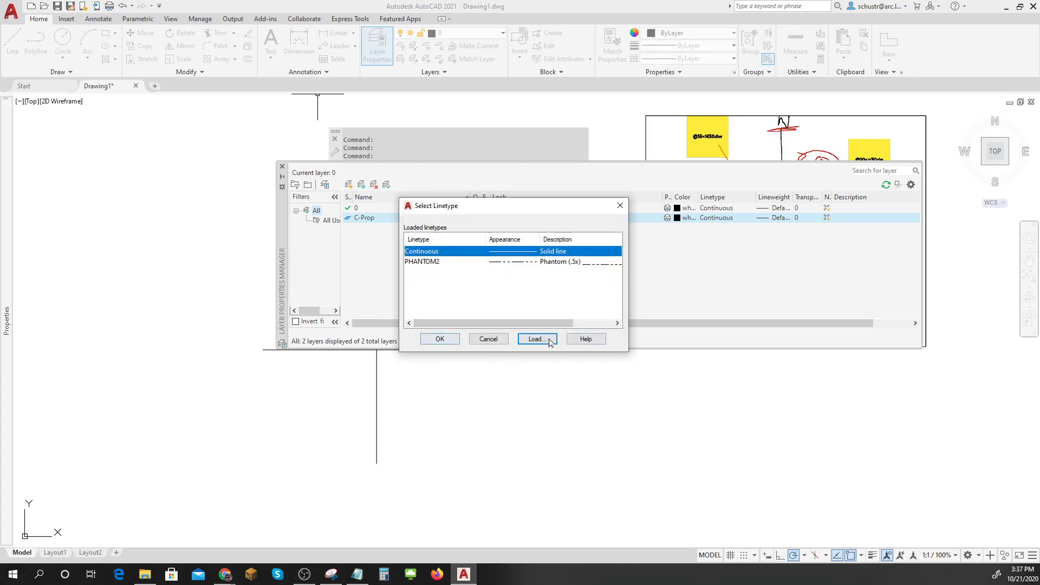
left_click(423, 262)
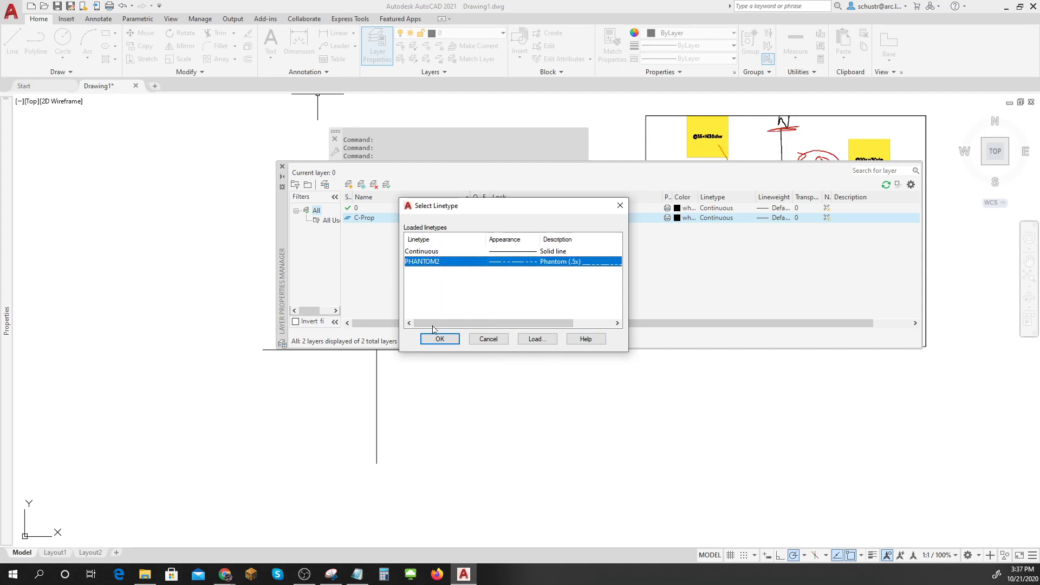
left_click(440, 338)
Step: Set the C-Prop layer's lineweight to 0.028" and close the Layer Properties Manager
left_click(779, 218)
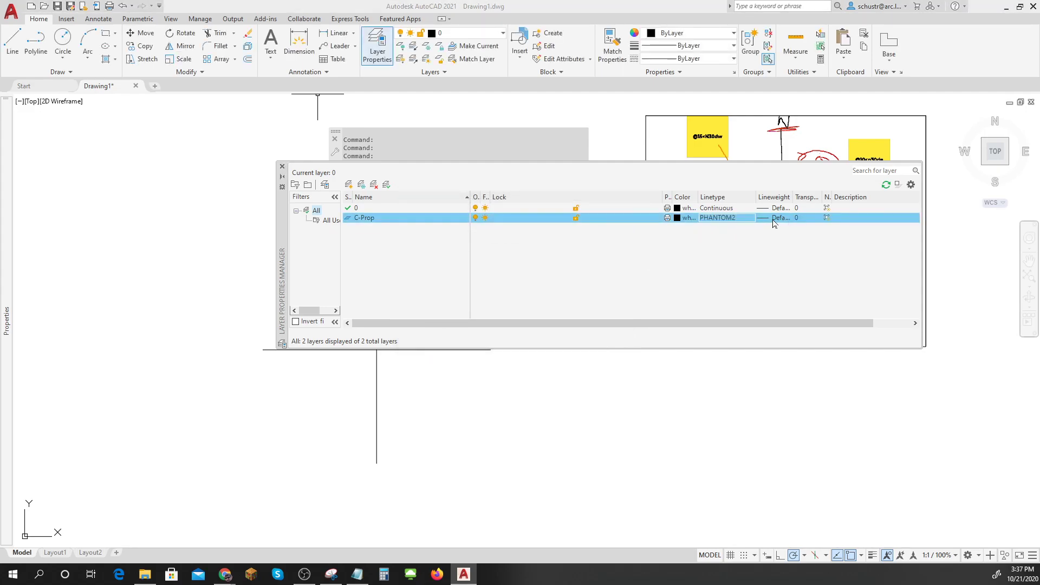
left_click_drag(216, 297, 220, 312)
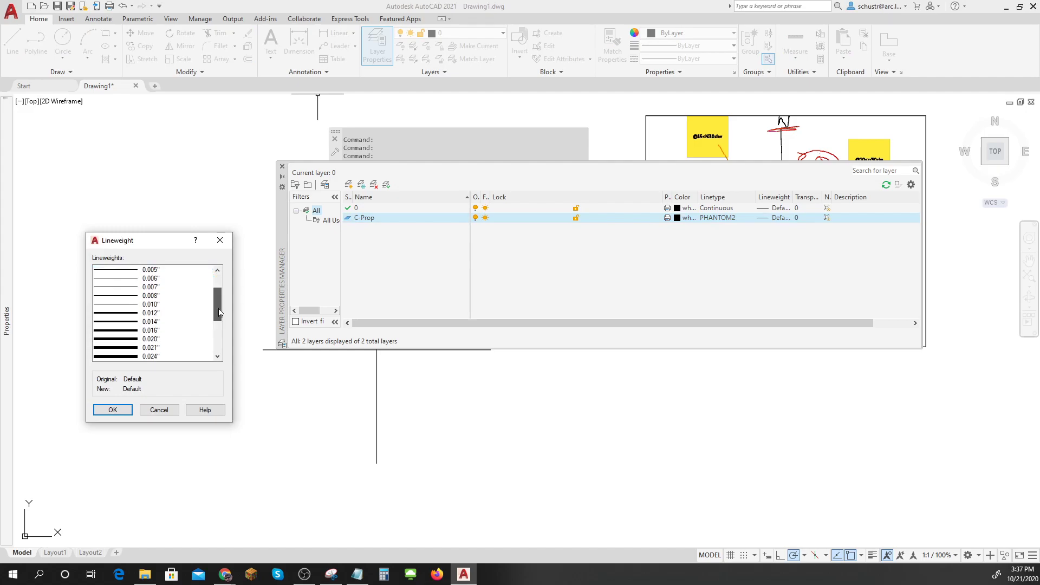
scroll(200, 336, "down", 1)
left_click(151, 339)
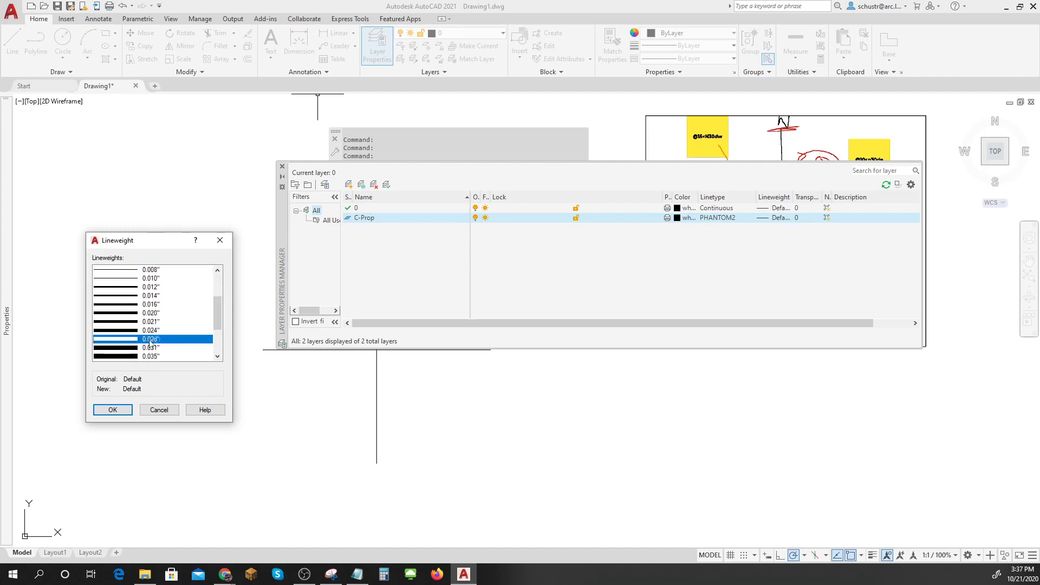
left_click(113, 410)
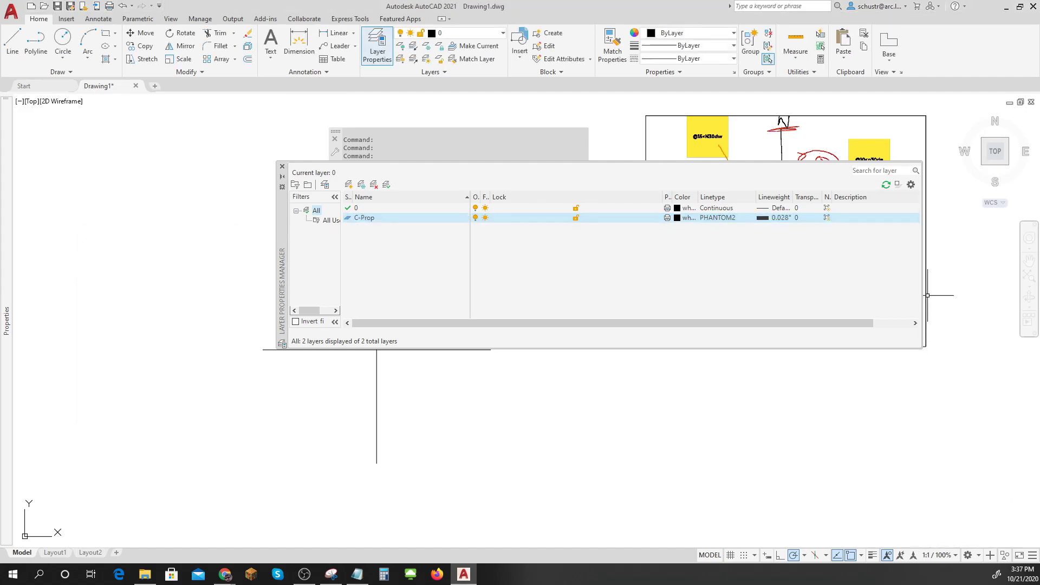
left_click(283, 168)
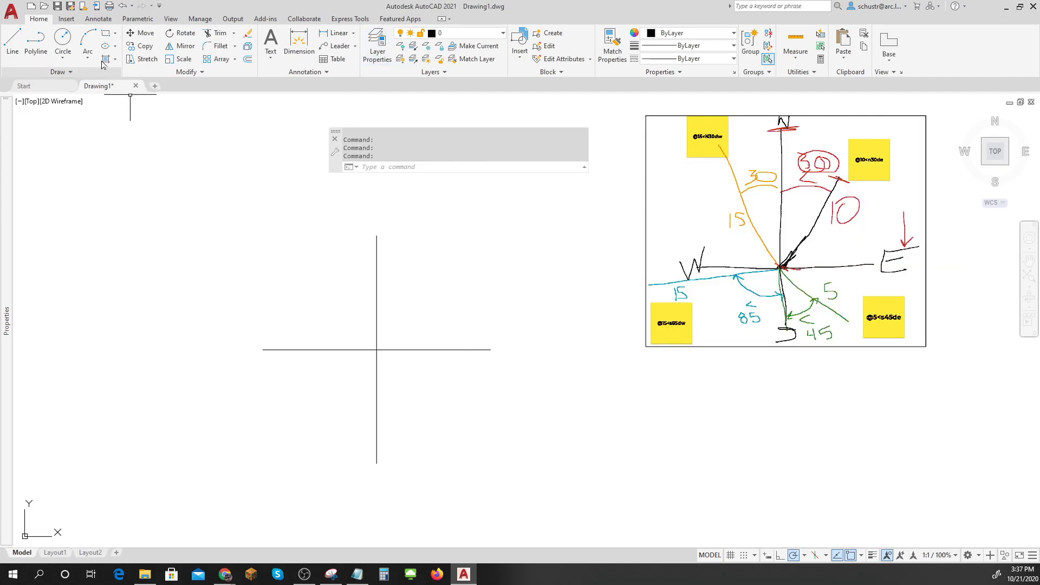
left_click(12, 39)
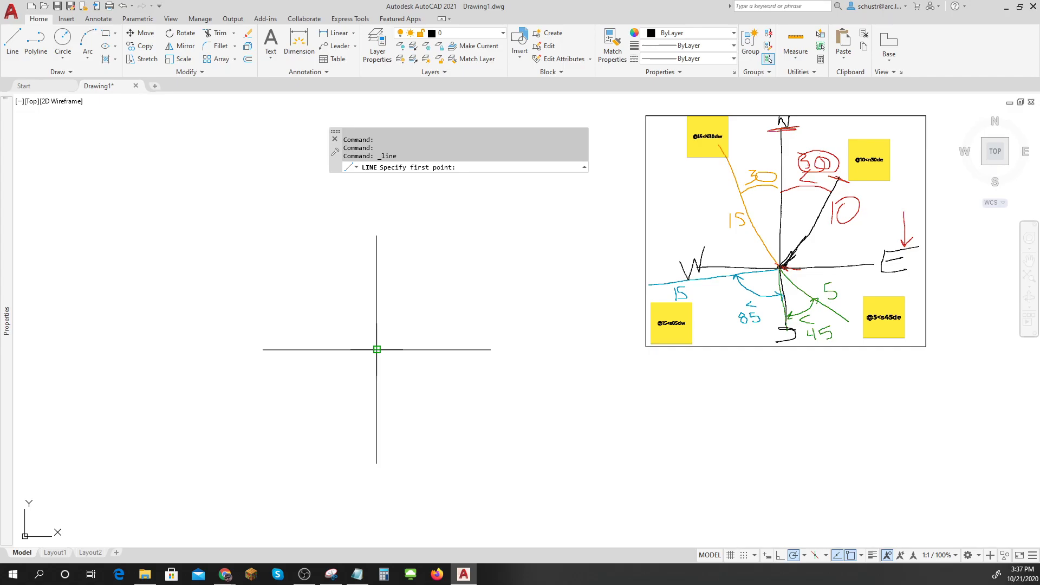
left_click(12, 39)
left_click(377, 349)
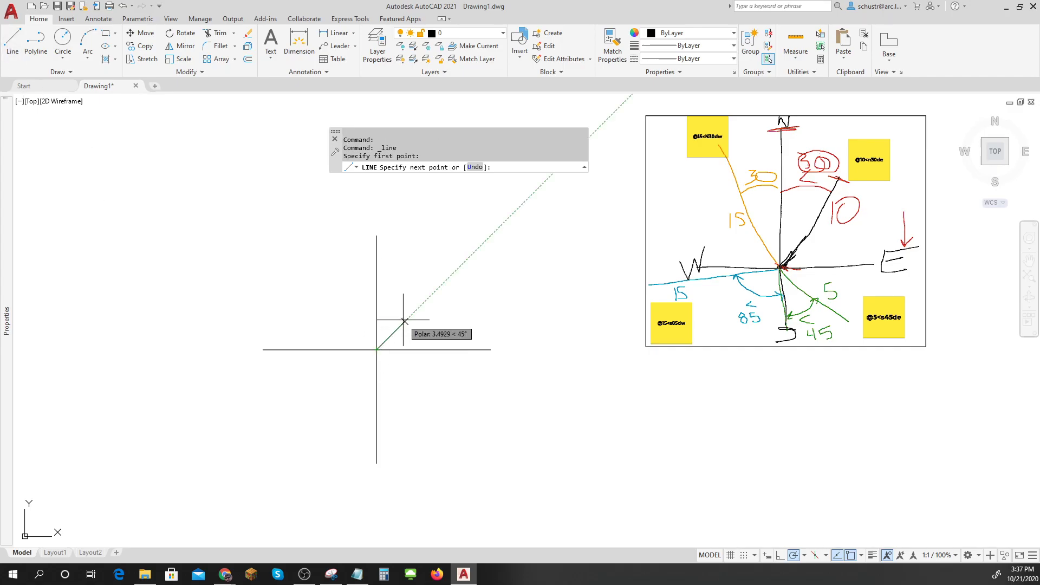
type("@")
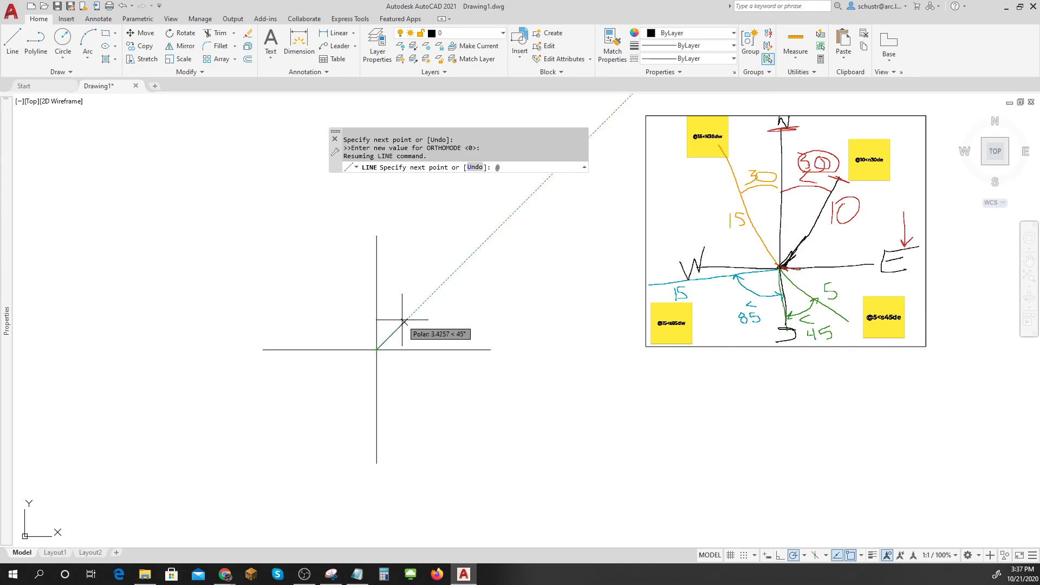
left_click(767, 558)
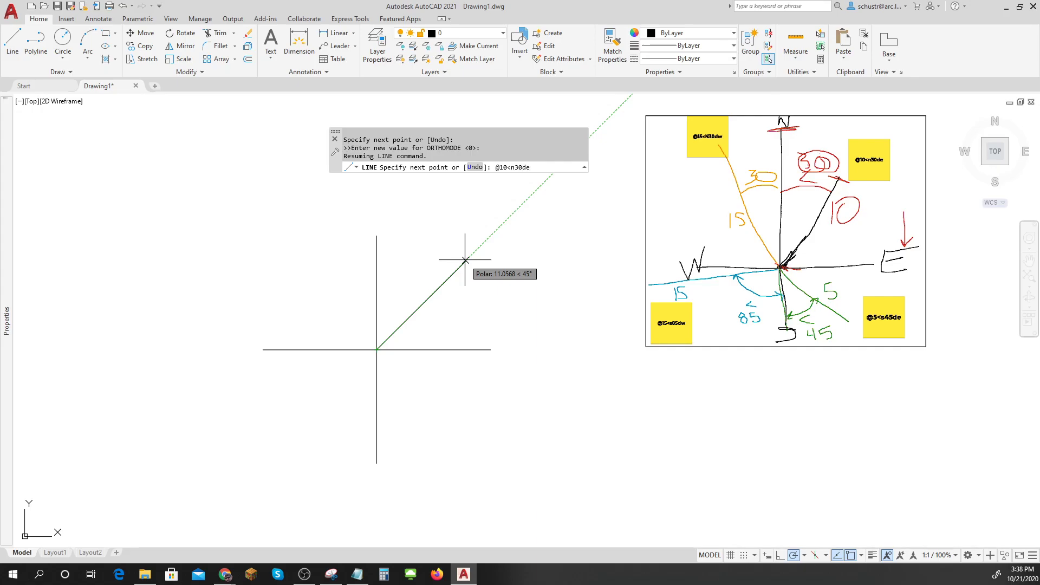
key("Return")
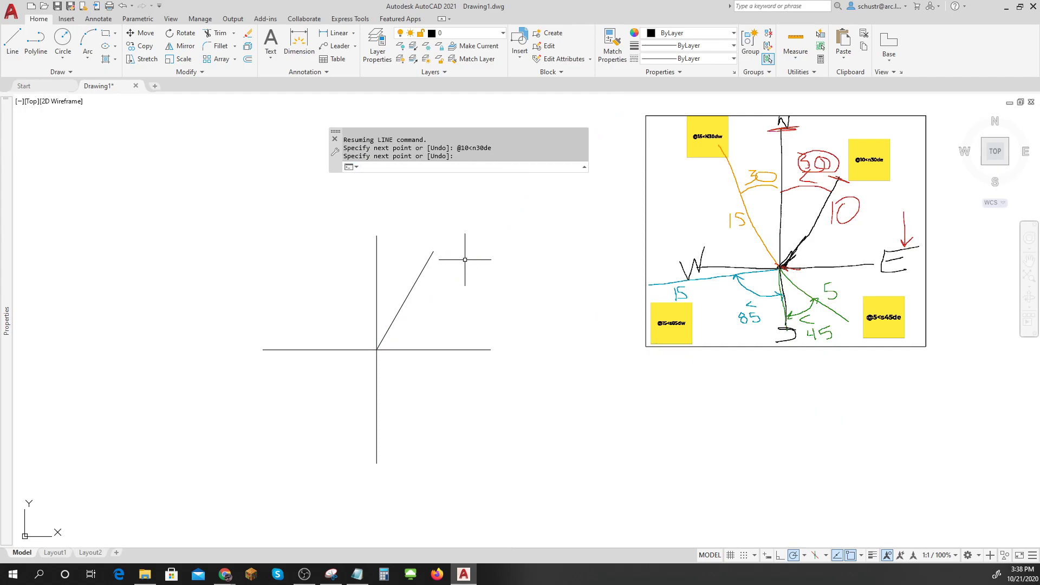
scroll(464, 260, "up", 8)
scroll(420, 302, "down", 6)
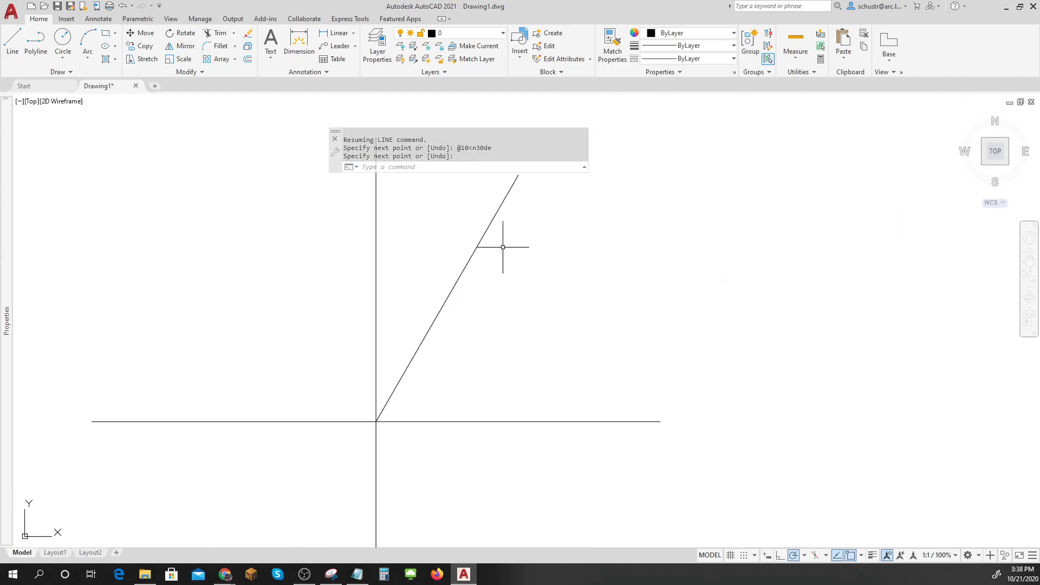
key("Return")
Step: Move the N30°E line onto layer C-Prop and make C-Prop the current layer
left_click(475, 248)
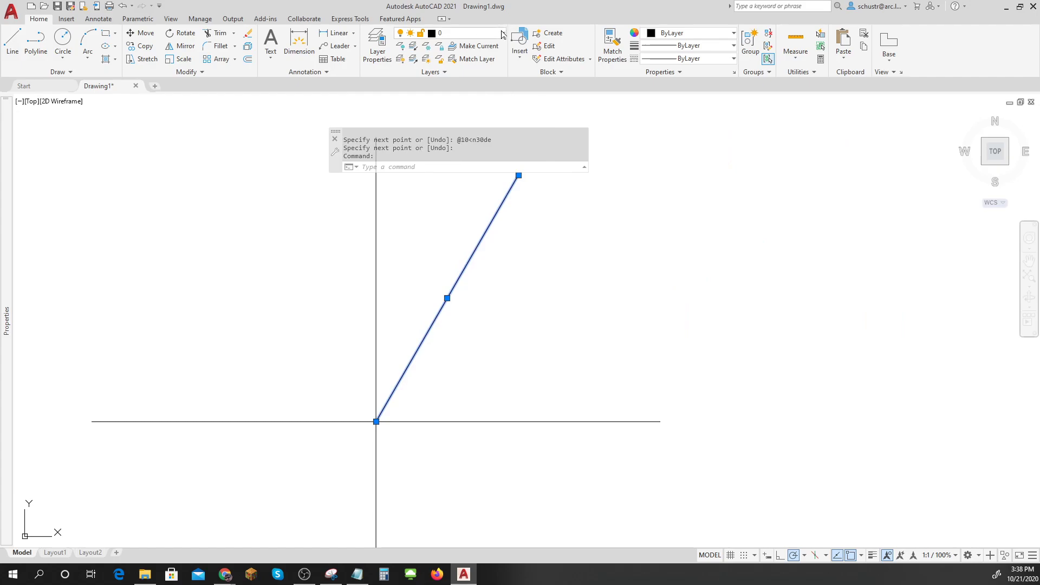
left_click(502, 36)
left_click(471, 121)
key("Escape")
key("Escape")
left_click(502, 34)
left_click(471, 56)
key("Escape")
scroll(556, 267, "down", 2)
middle_click_drag(555, 267, 504, 325)
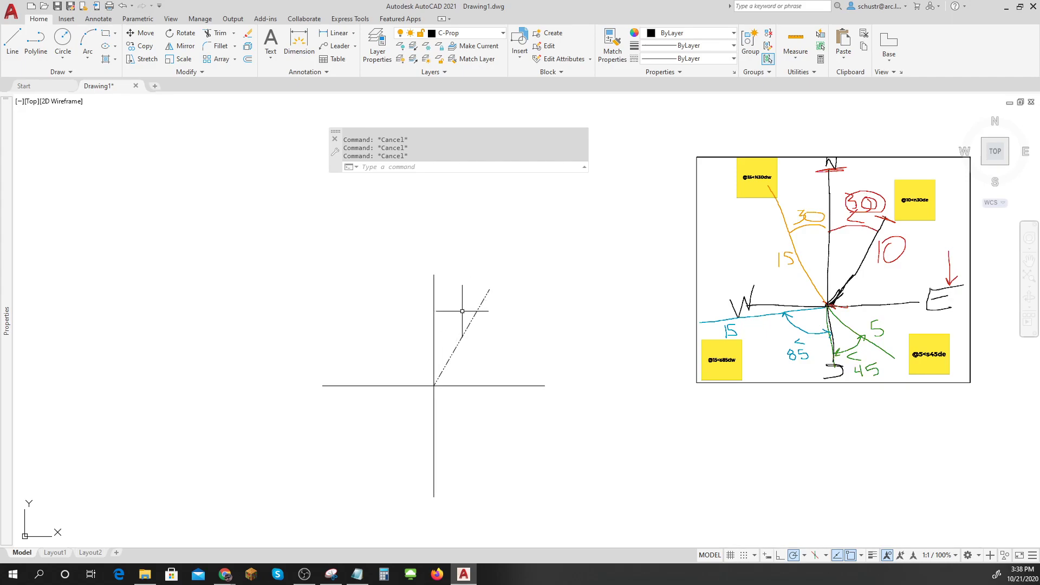
Step: On Layout1, add a 30° angular dimension between the north axis and the dashed N30°E line
left_click(55, 553)
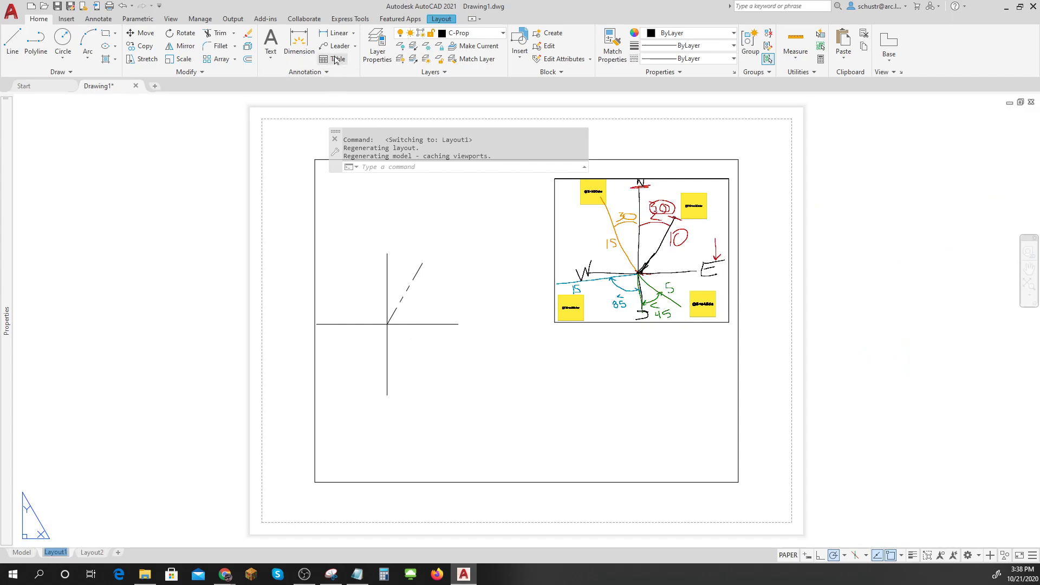
left_click(355, 33)
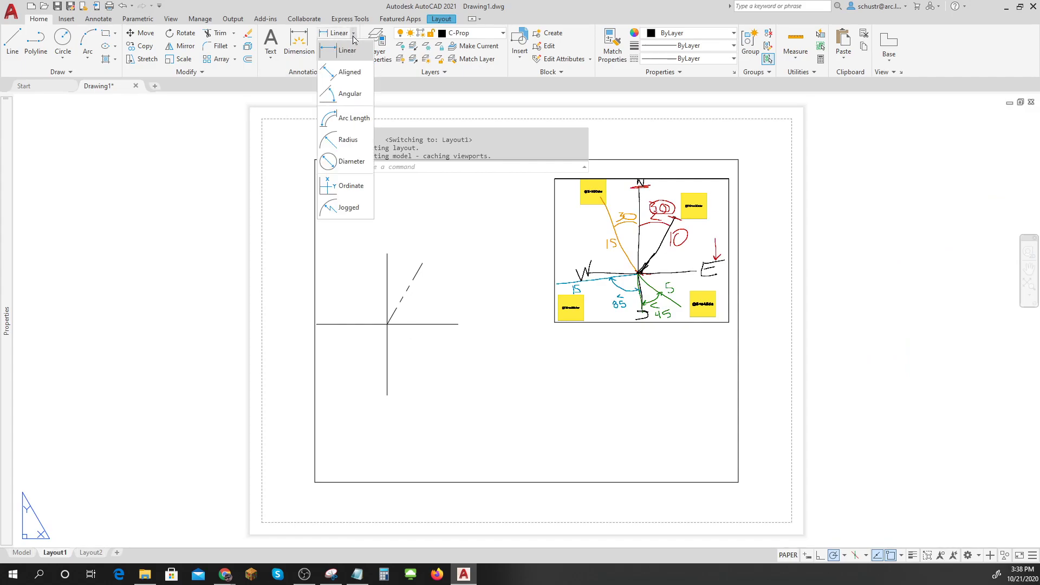
left_click(346, 93)
left_click(387, 268)
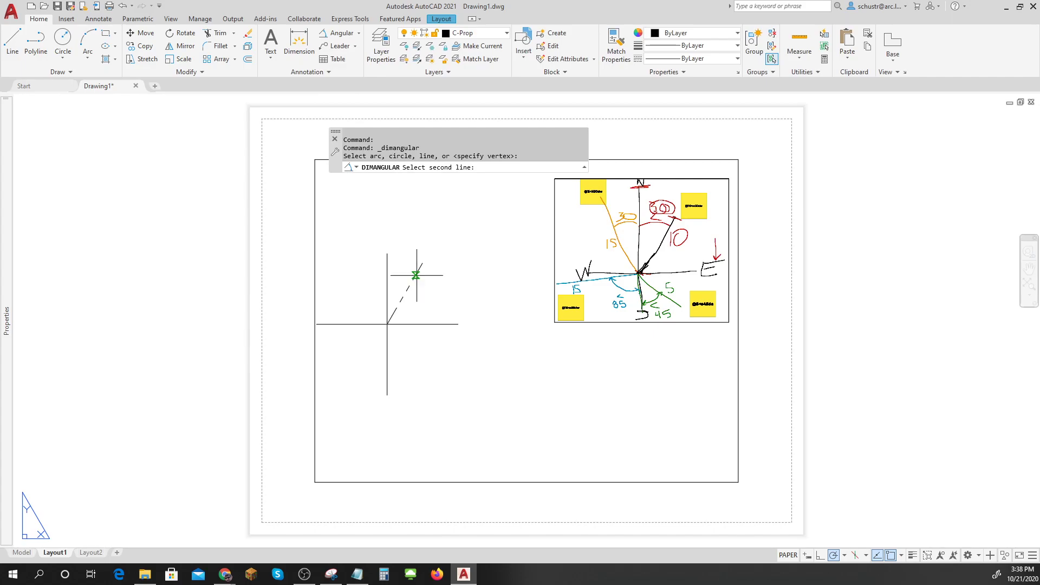
left_click(415, 274)
left_click(413, 231)
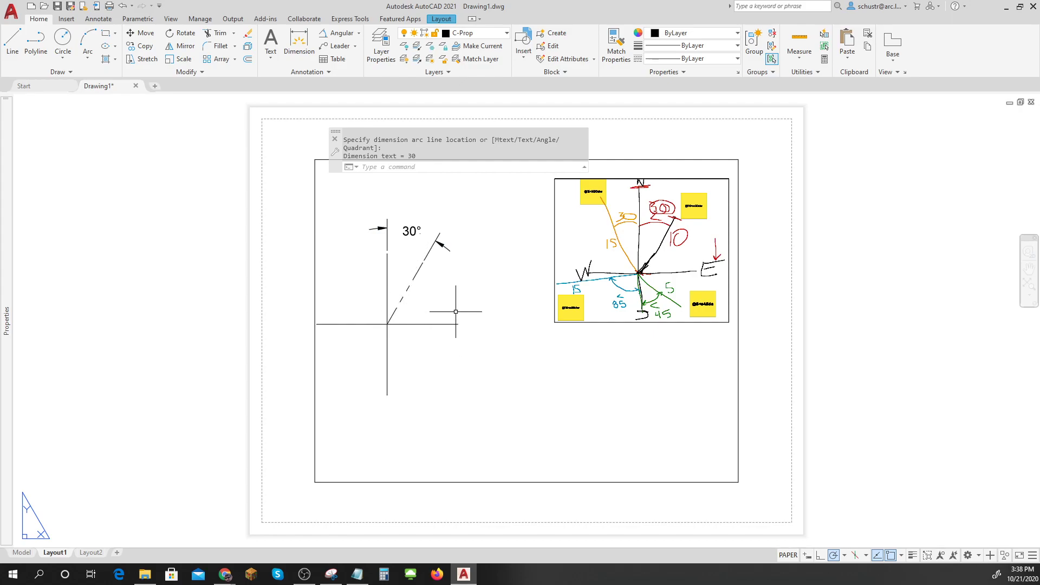
Step: Make layer 0 current and place single-line text N at the north axis end
left_click(494, 36)
left_click(479, 50)
type("dt")
key("Return")
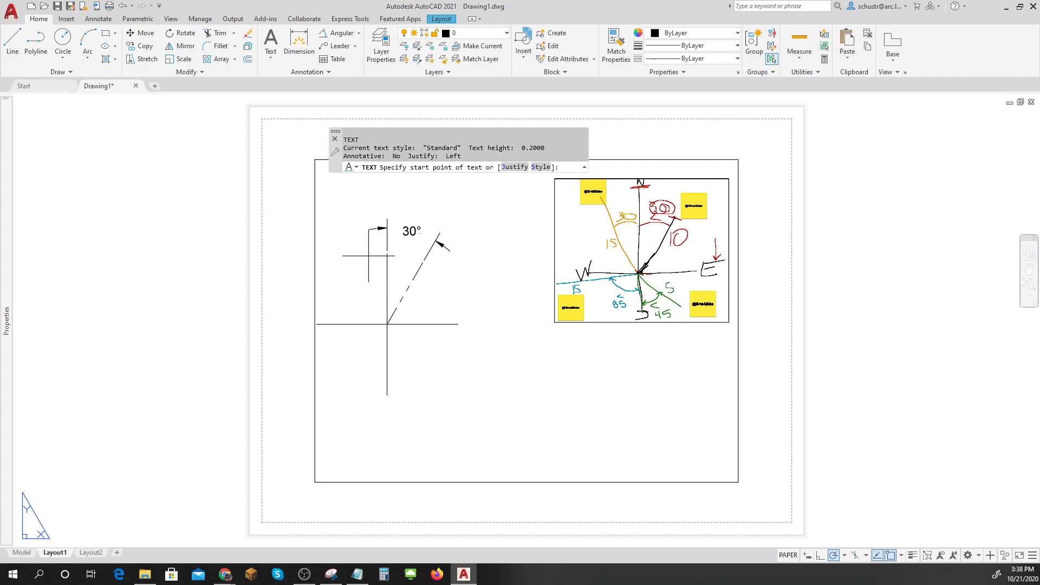
left_click(372, 251)
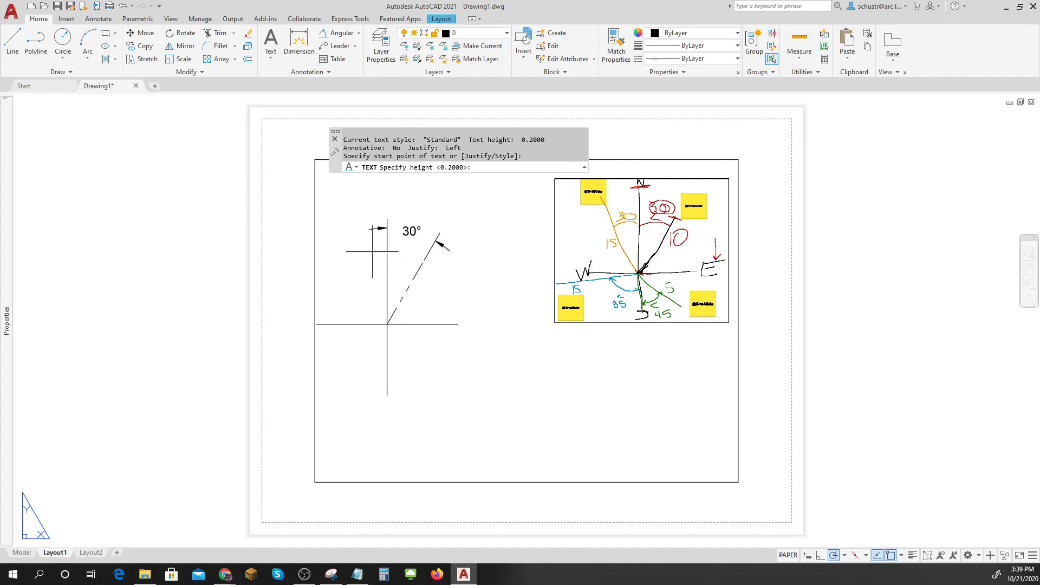
key("Return")
key("Return")
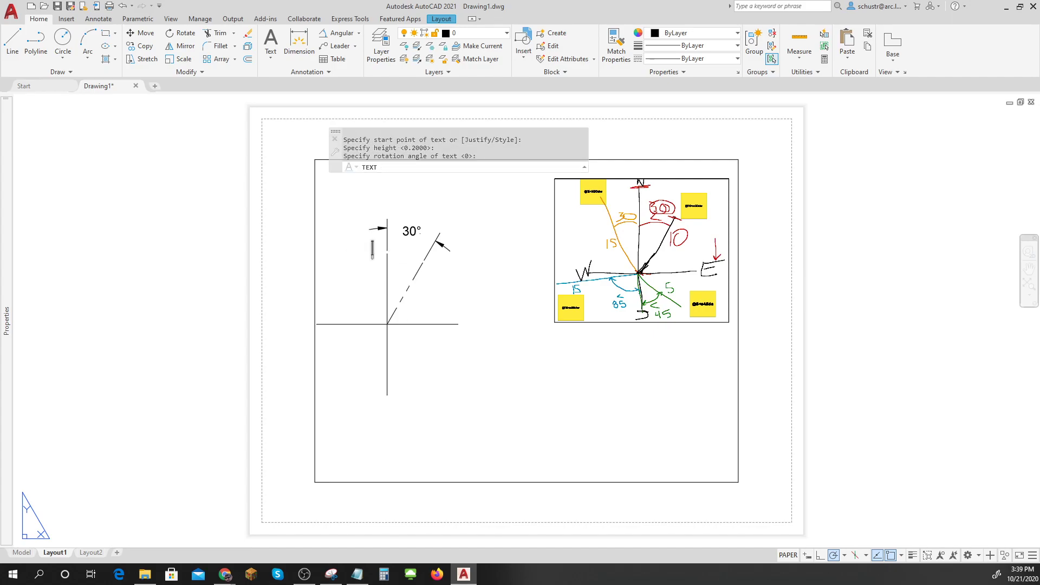
type("N")
Step: Add S, E and W text labels at the south, east and west axis ends
left_click(381, 406)
type("S")
left_click(469, 325)
type("E")
left_click(307, 331)
type("W")
left_click(548, 419)
left_click(280, 222)
Step: Dimension the dashed line 10.0000 with an aligned dimension from the intersection, then return to Model
key("Escape")
key("Escape")
left_click(359, 33)
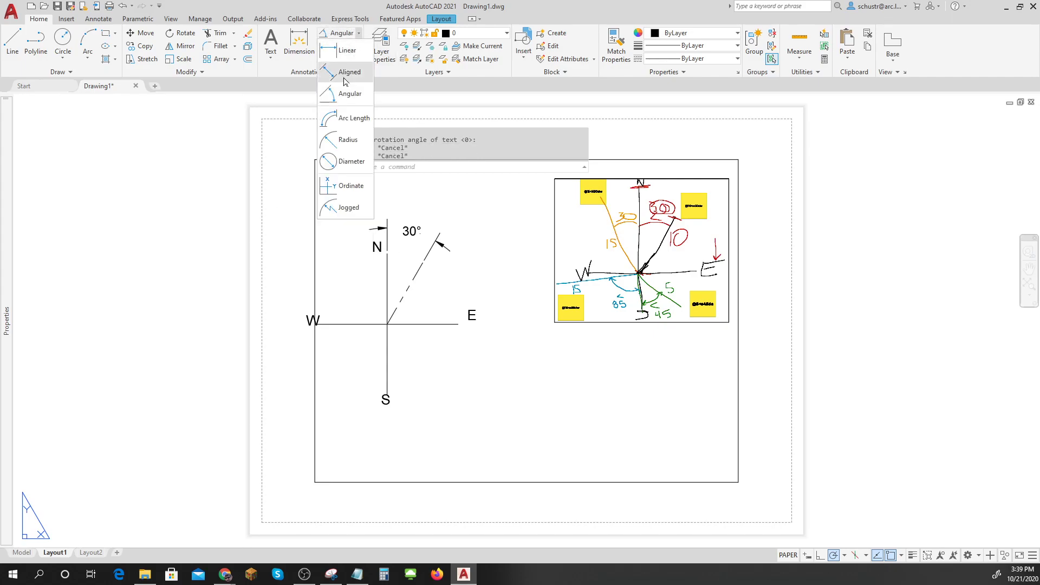
left_click(348, 73)
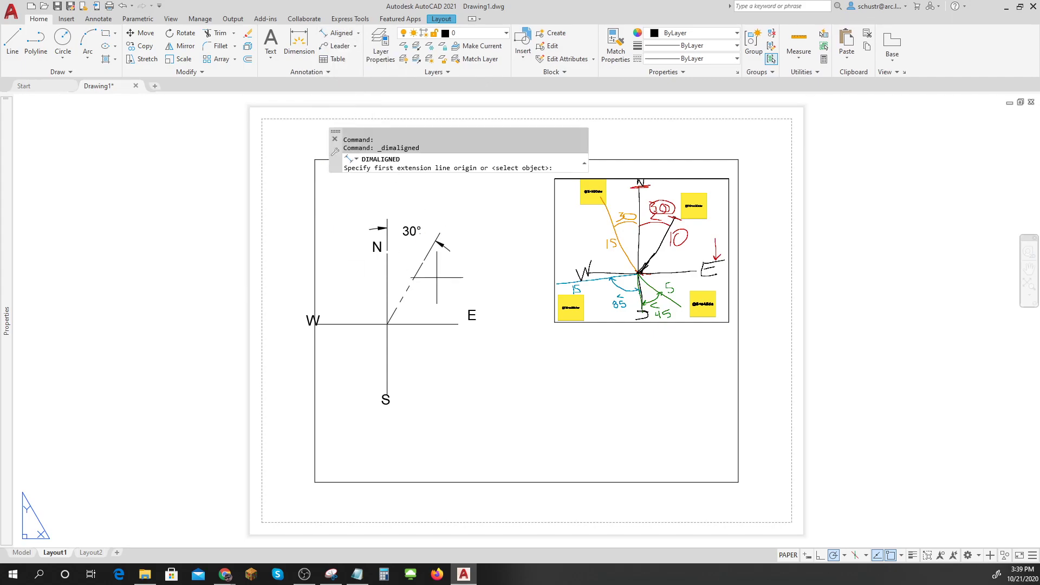
left_click(388, 324)
left_click(440, 232)
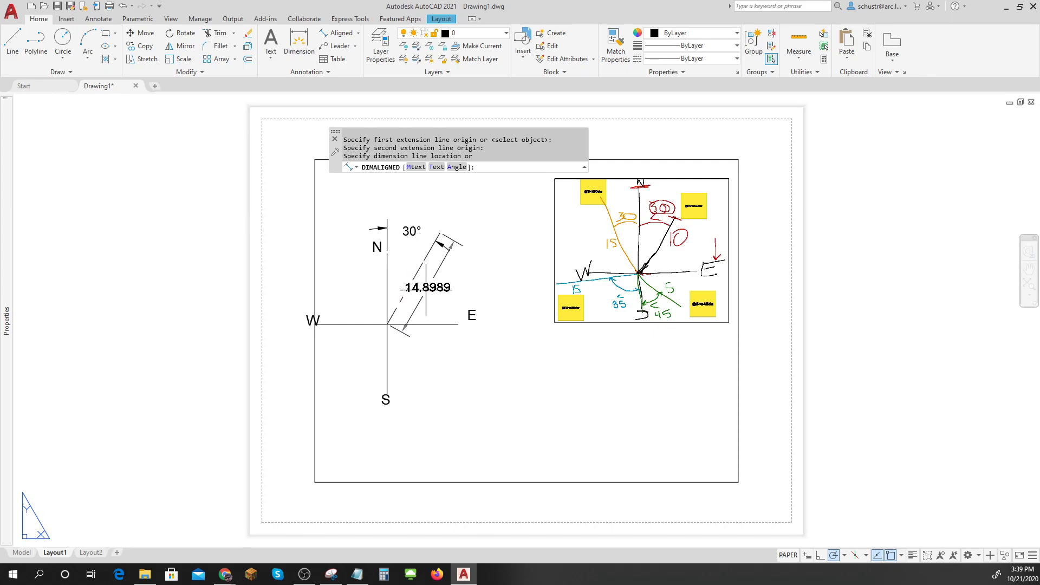
key("Escape")
key("Escape")
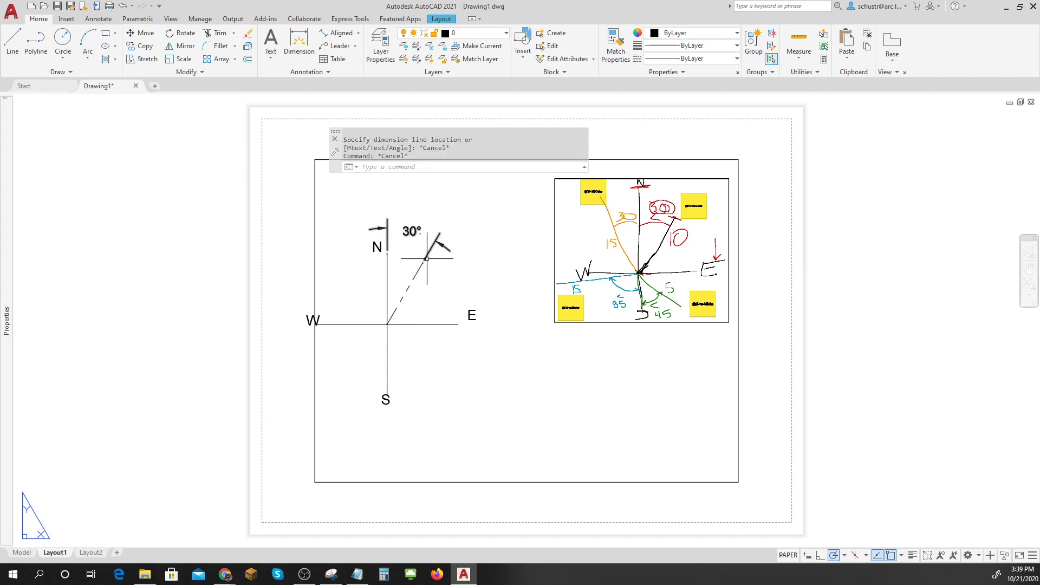
left_click(336, 33)
left_click(387, 324)
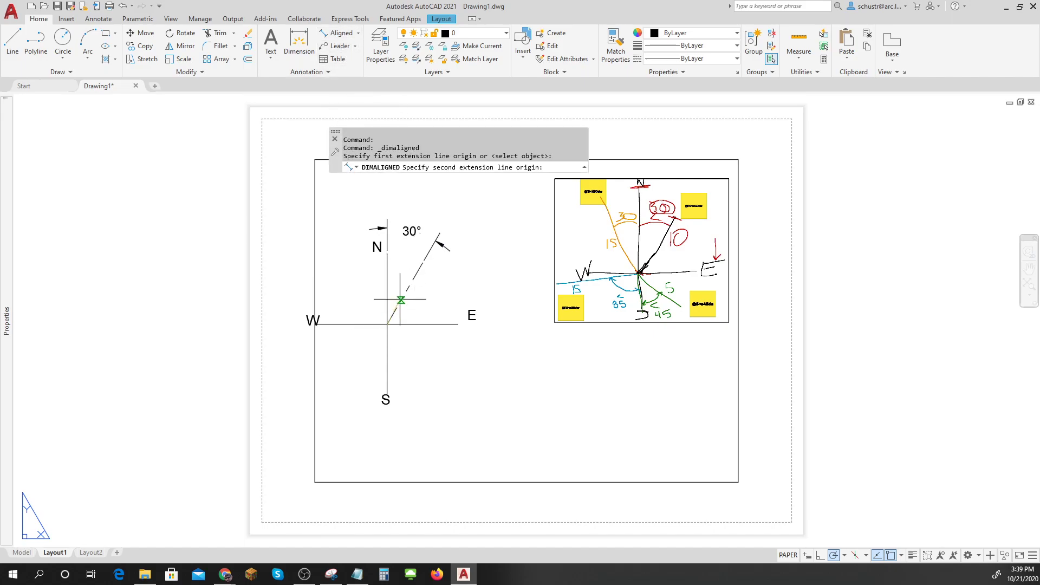
left_click(438, 235)
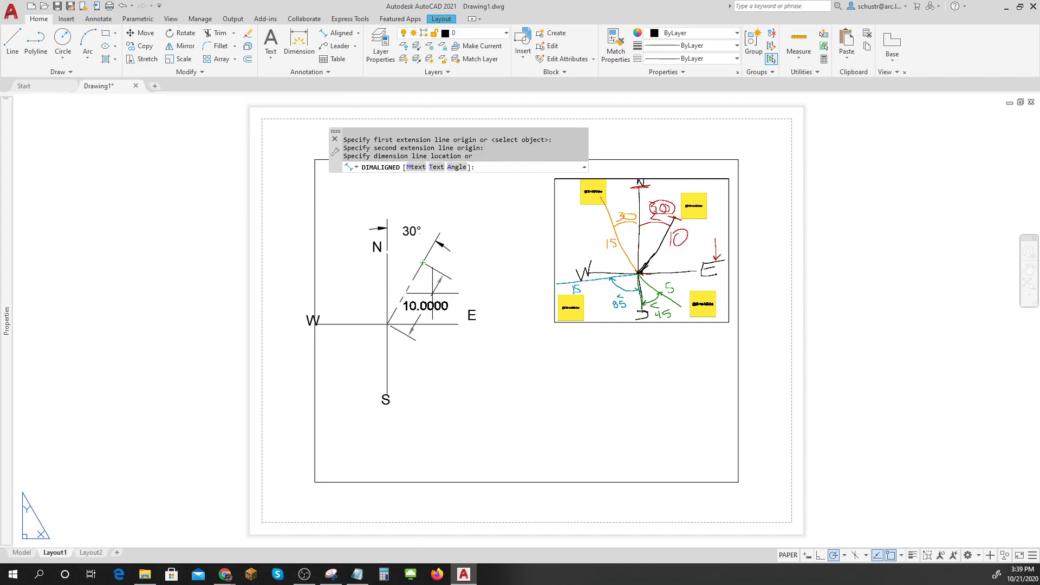
left_click(433, 295)
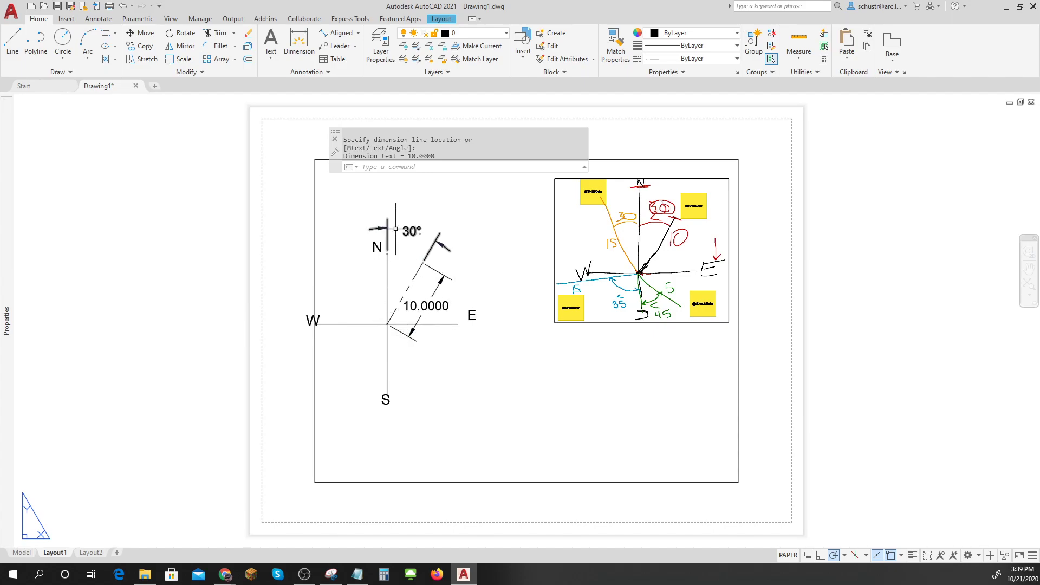
left_click(22, 553)
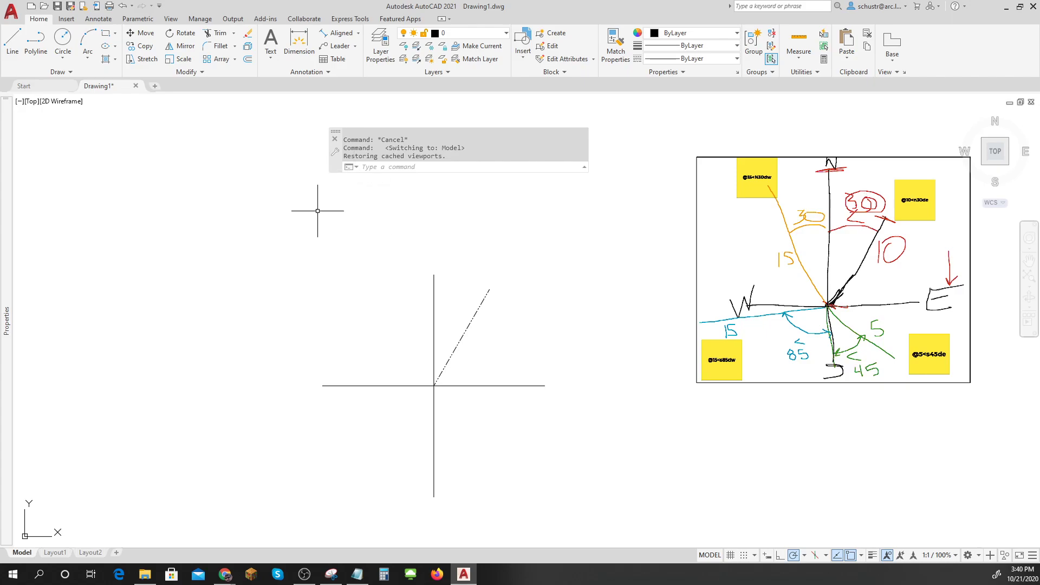
left_click(11, 42)
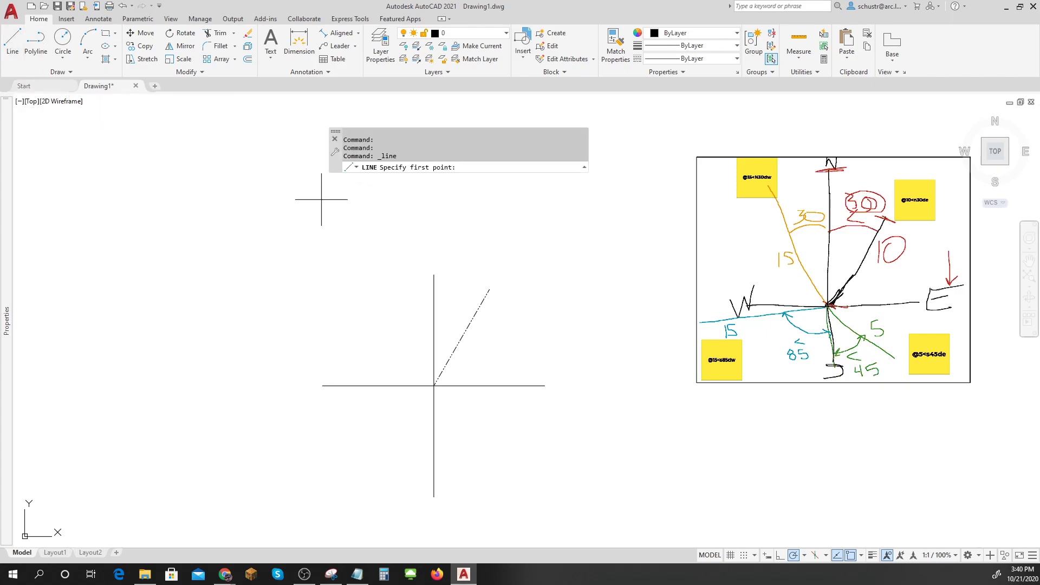
left_click(434, 385)
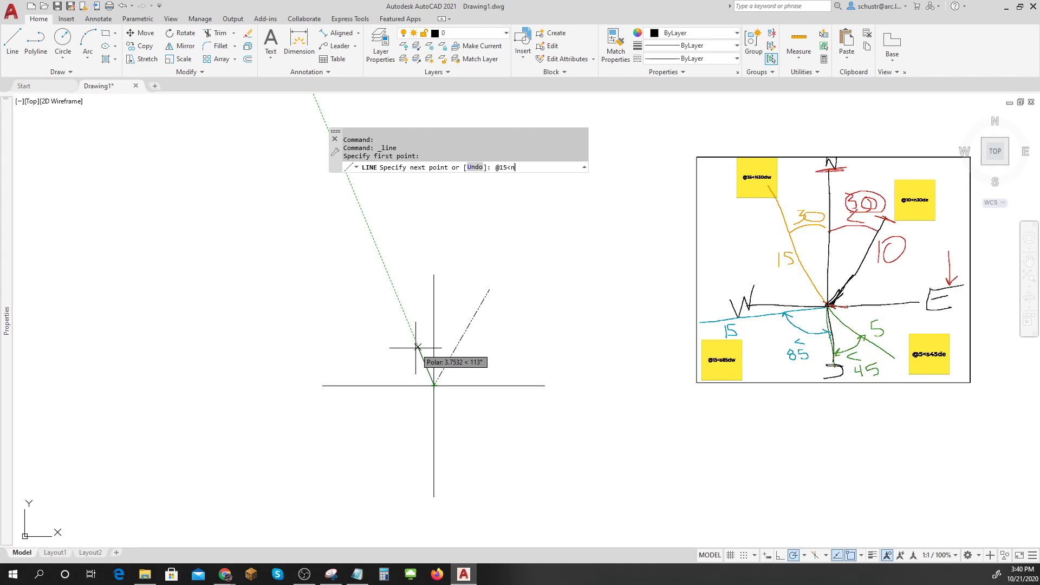
type("30dw")
key("Return")
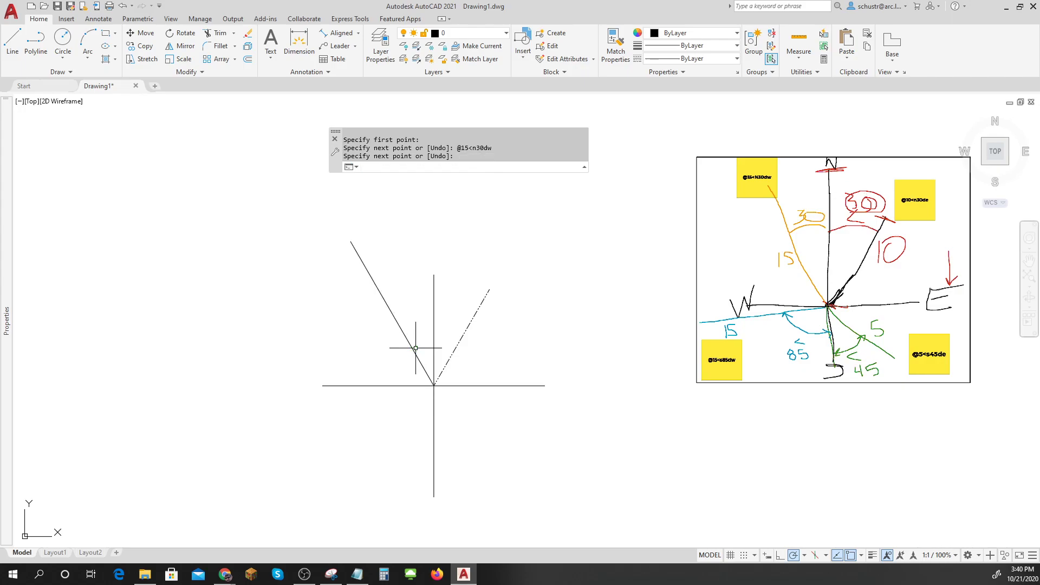
key("Return")
left_click(413, 348)
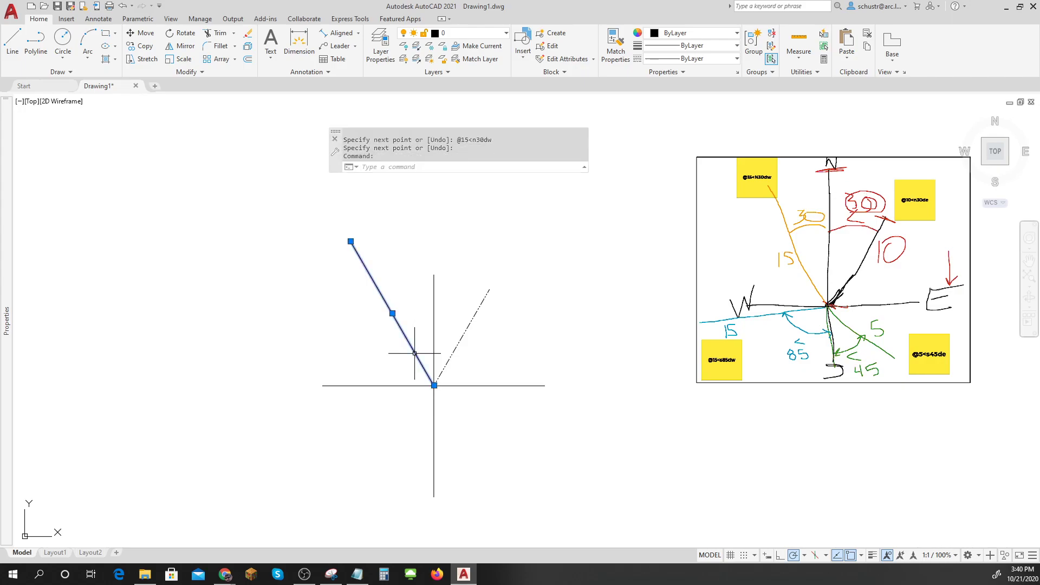
left_click(507, 33)
left_click(483, 63)
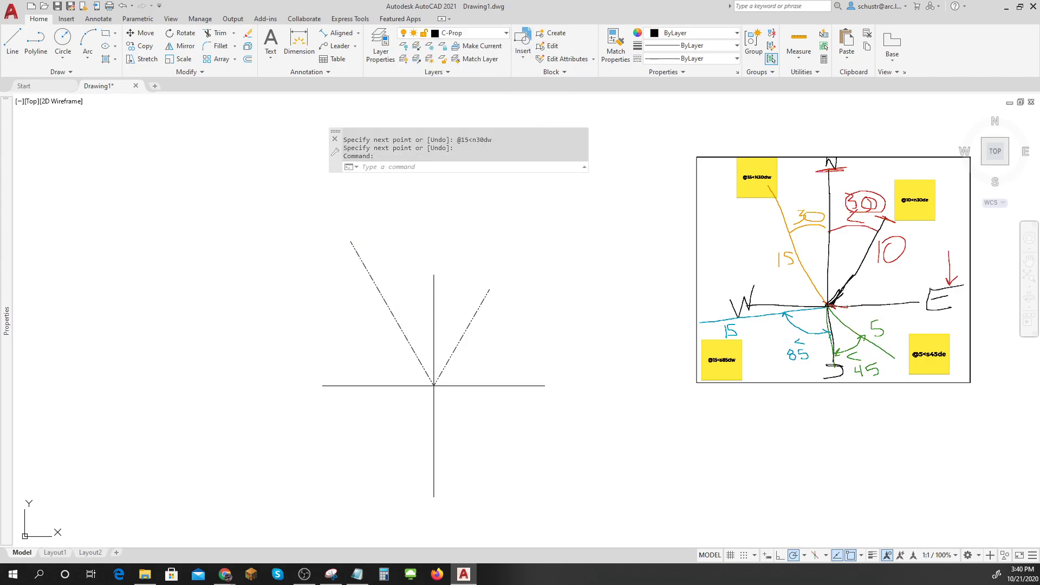
key("Escape")
key("Escape")
key("Escape")
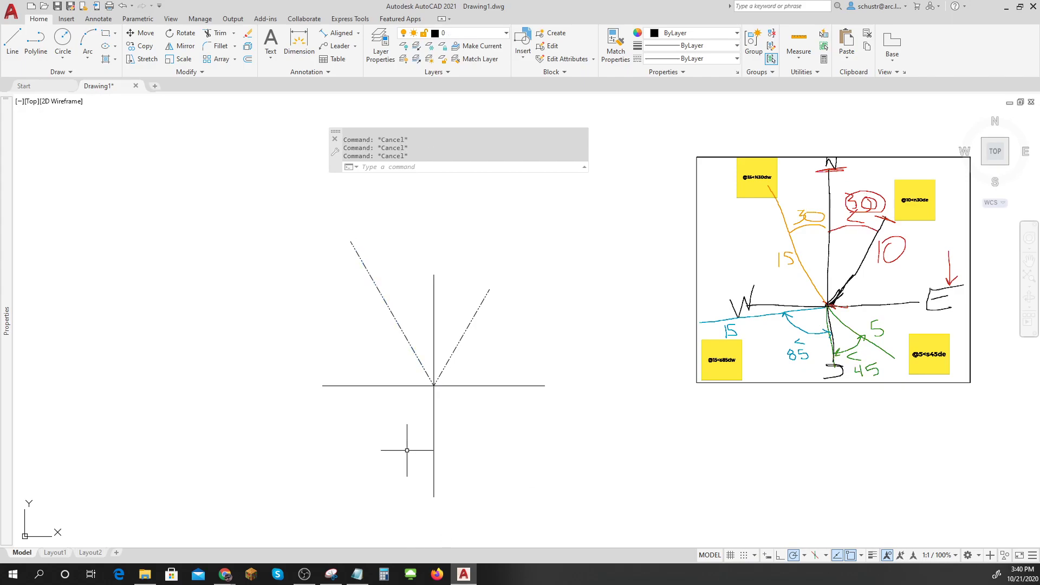
Step: In the line's Properties, set its colour to orange, index colour 30
left_click(408, 337)
right_click(405, 336)
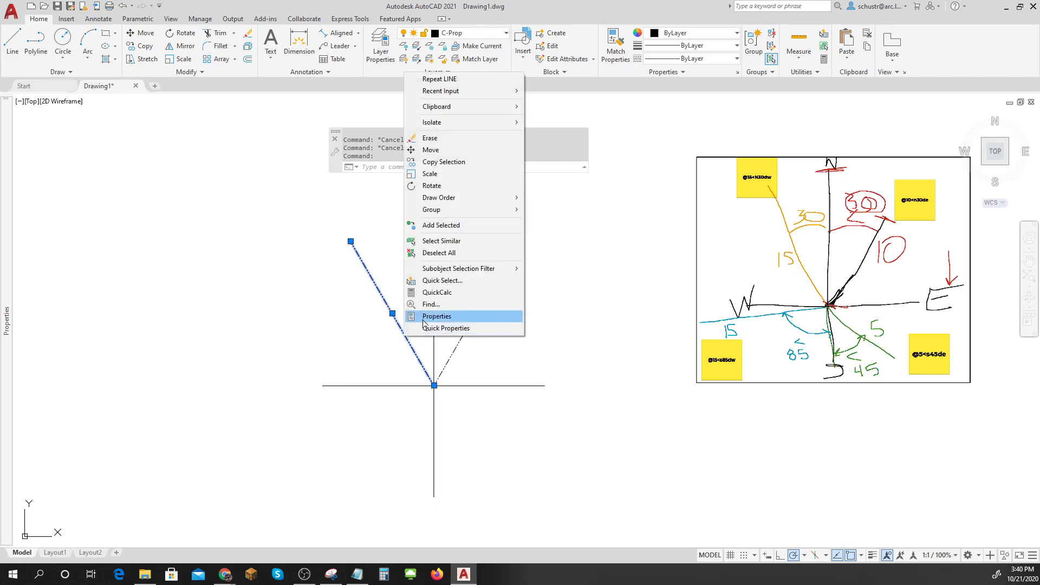
left_click(424, 319)
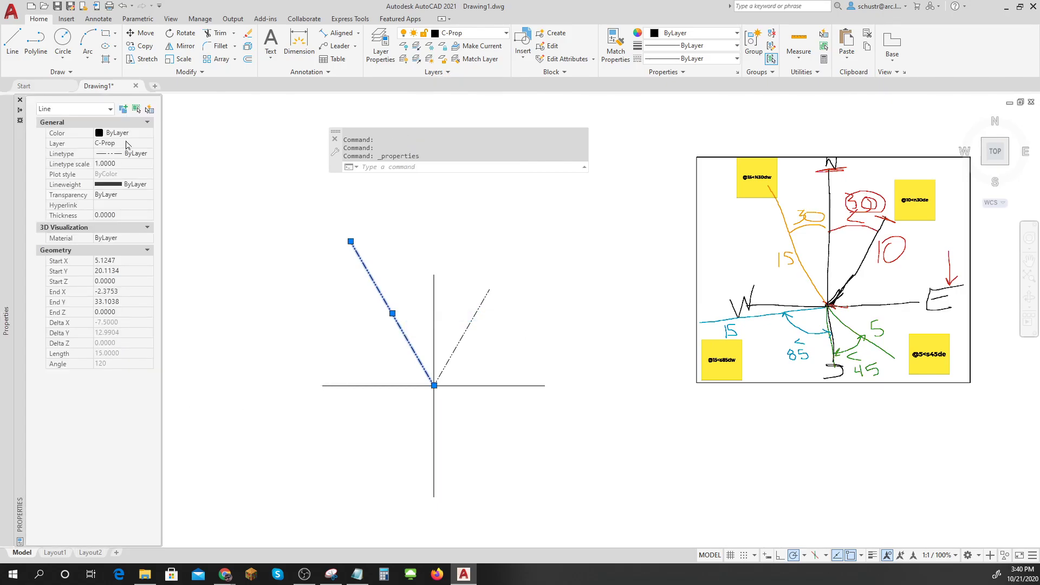
left_click(147, 136)
left_click(148, 135)
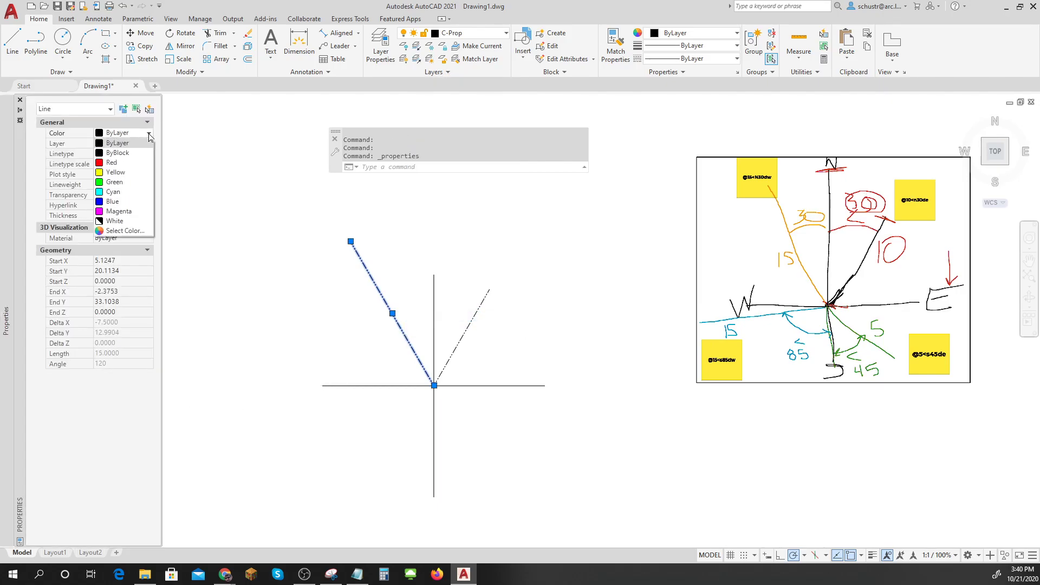
left_click(117, 232)
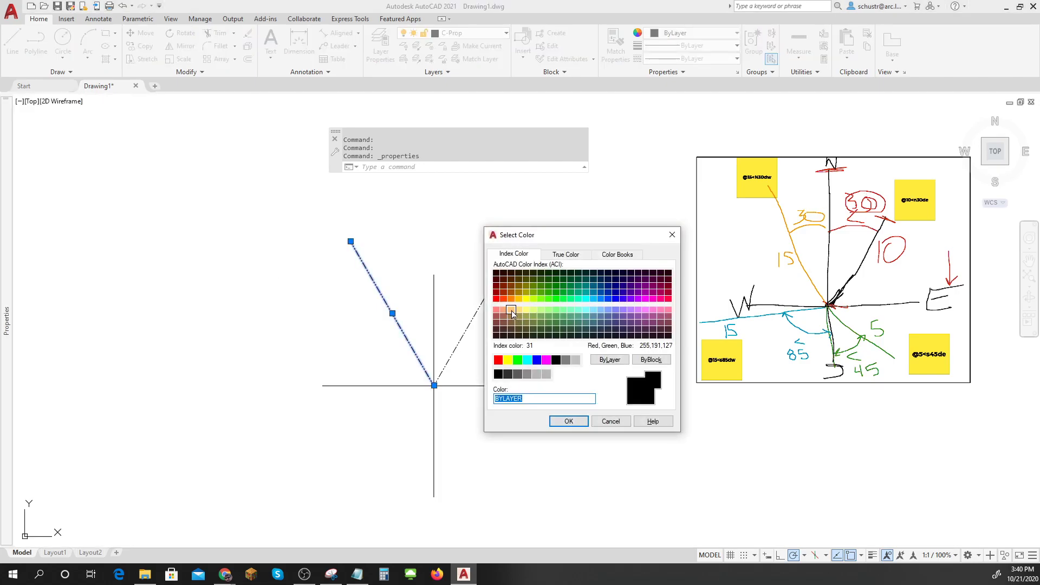
left_click(511, 298)
left_click(569, 421)
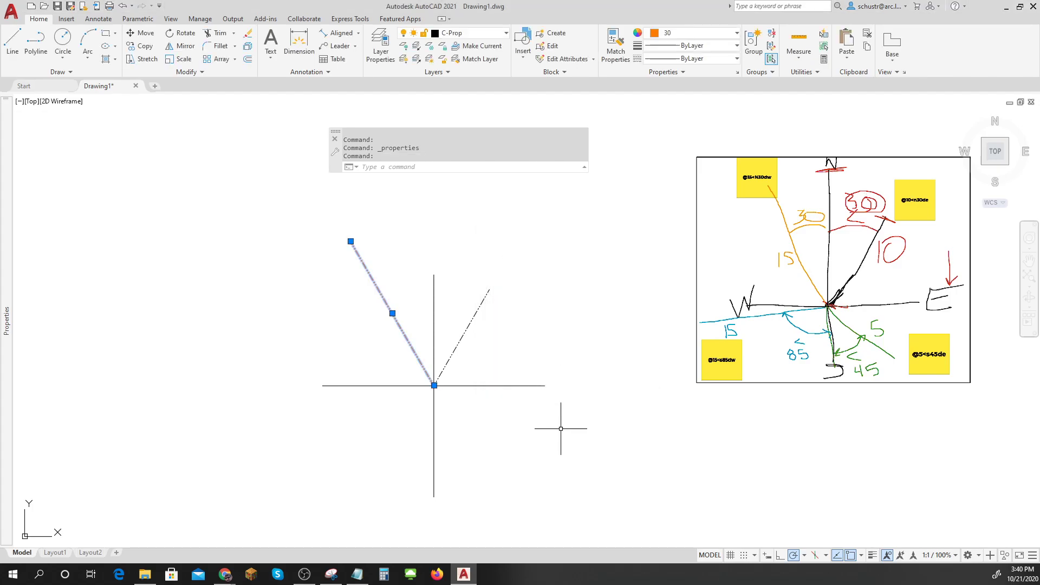
key("Escape")
key("Escape")
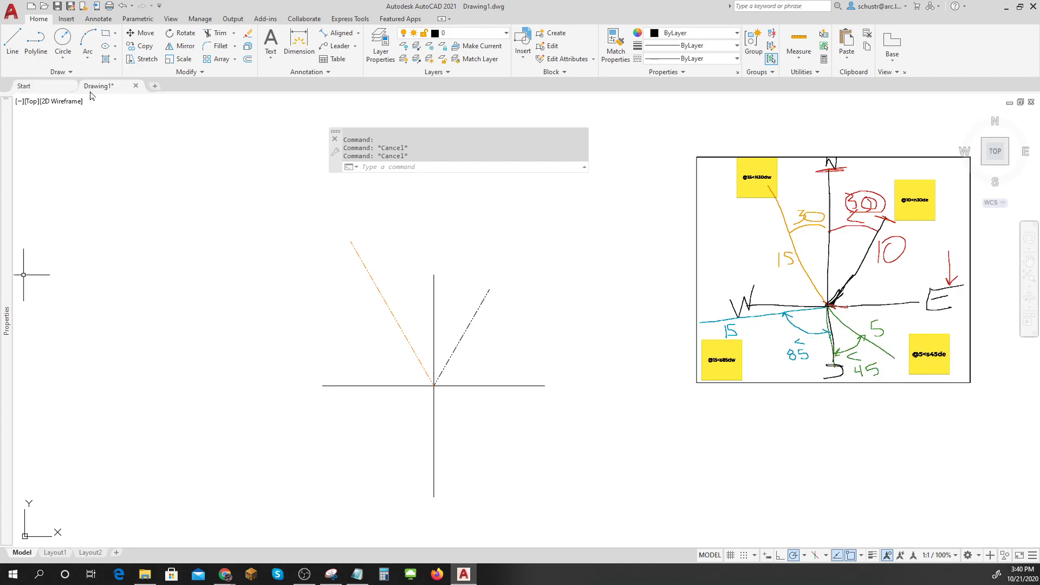
Step: Make C-Prop current and draw a 5-unit S45°E line (@5<s45de) from the axes' intersection
left_click(504, 37)
left_click(477, 61)
left_click(12, 43)
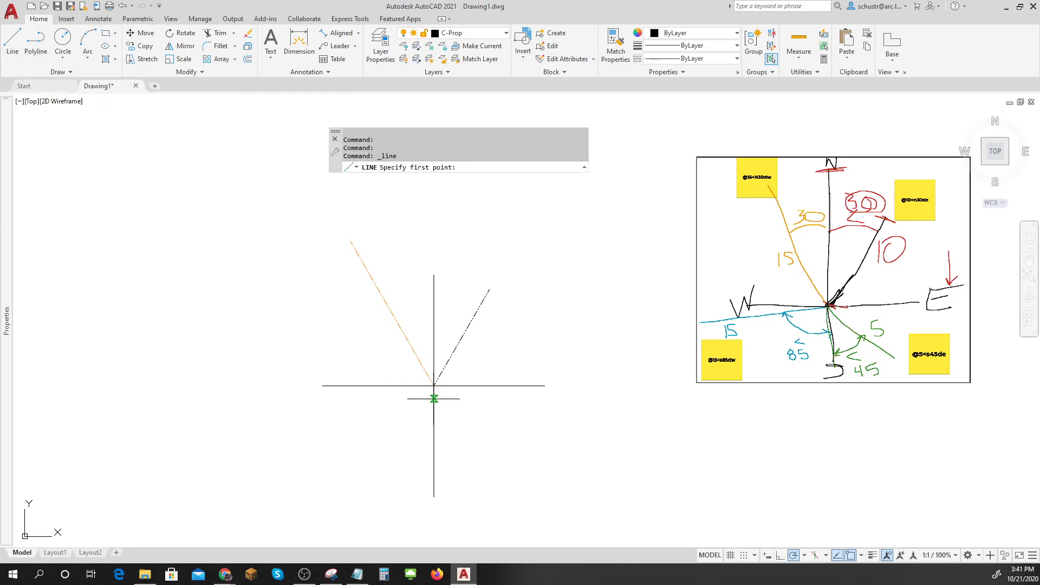
left_click(434, 385)
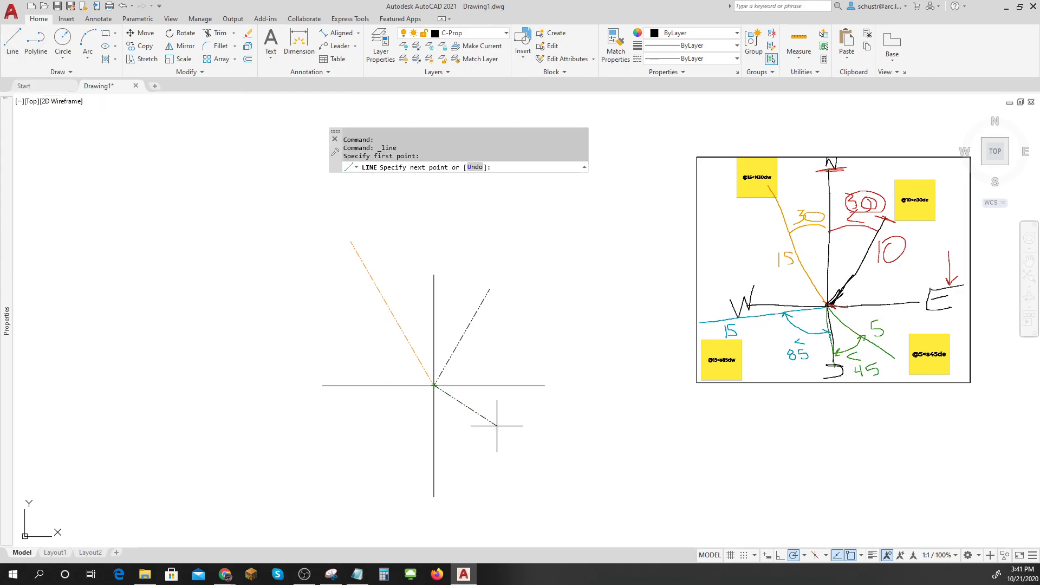
key("F8")
type("@5<s45de")
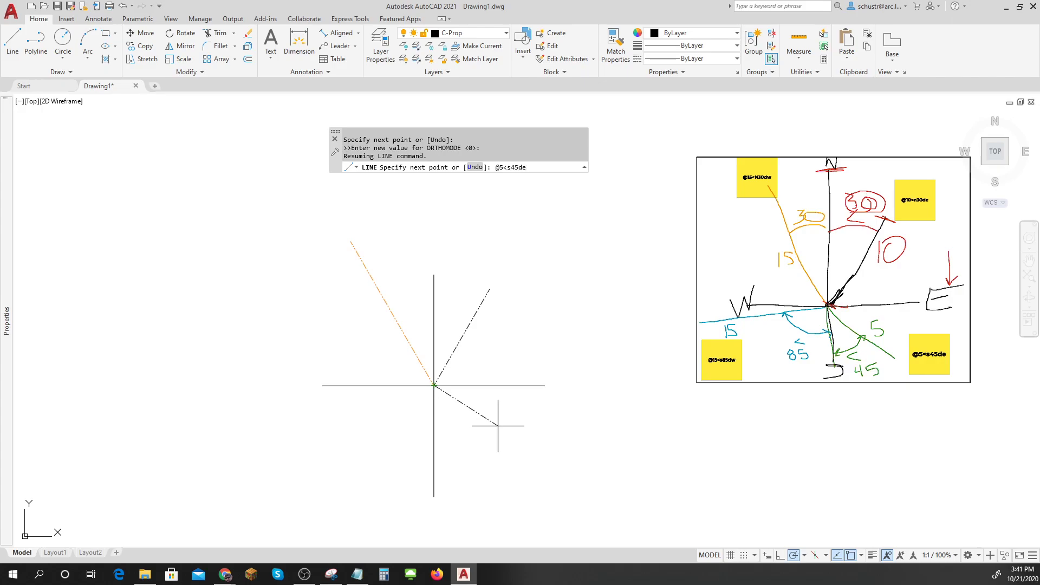
key("Return")
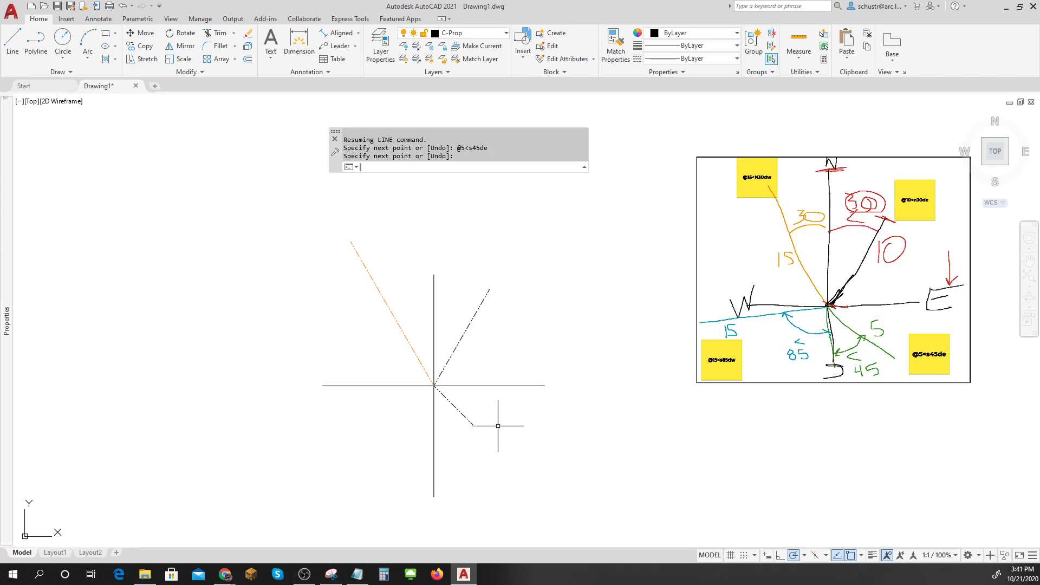
key("Return")
Step: Recolour the new S45°E line green, index colour 83
left_click(462, 415)
right_click(469, 424)
left_click(500, 399)
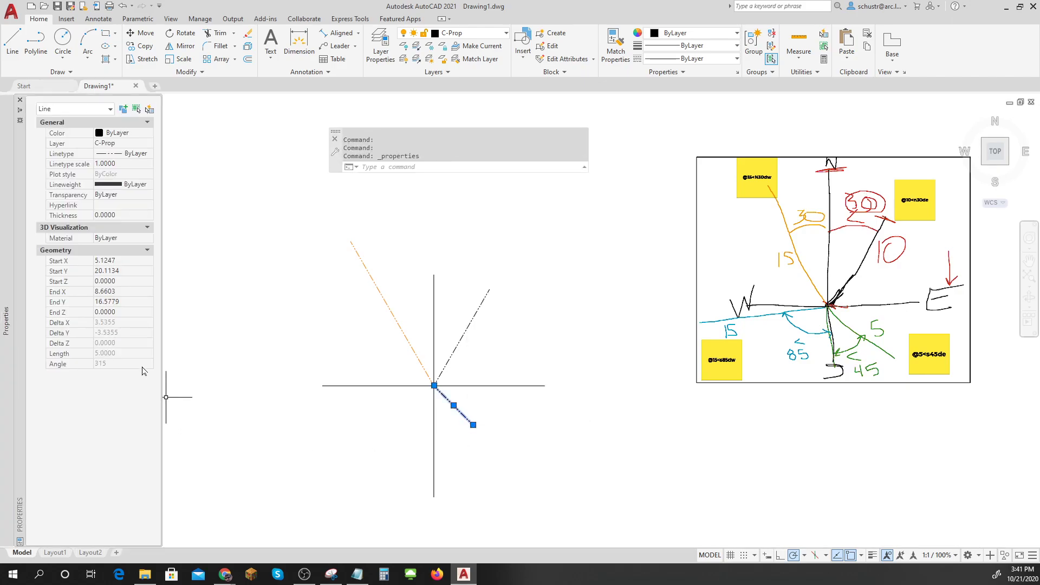
left_click(132, 134)
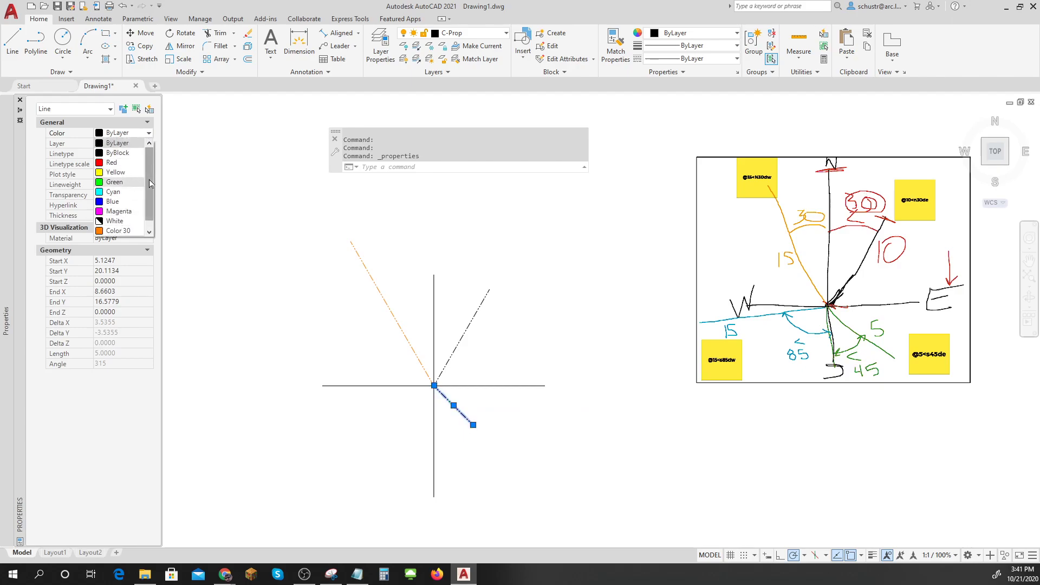
scroll(149, 185, "down", 3)
left_click(116, 230)
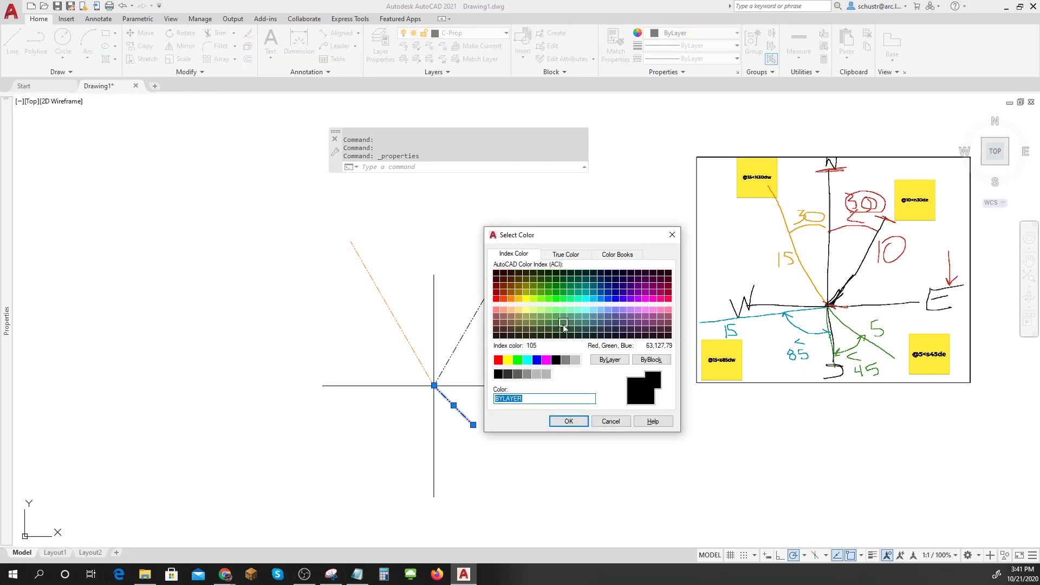
left_click(550, 316)
left_click(568, 421)
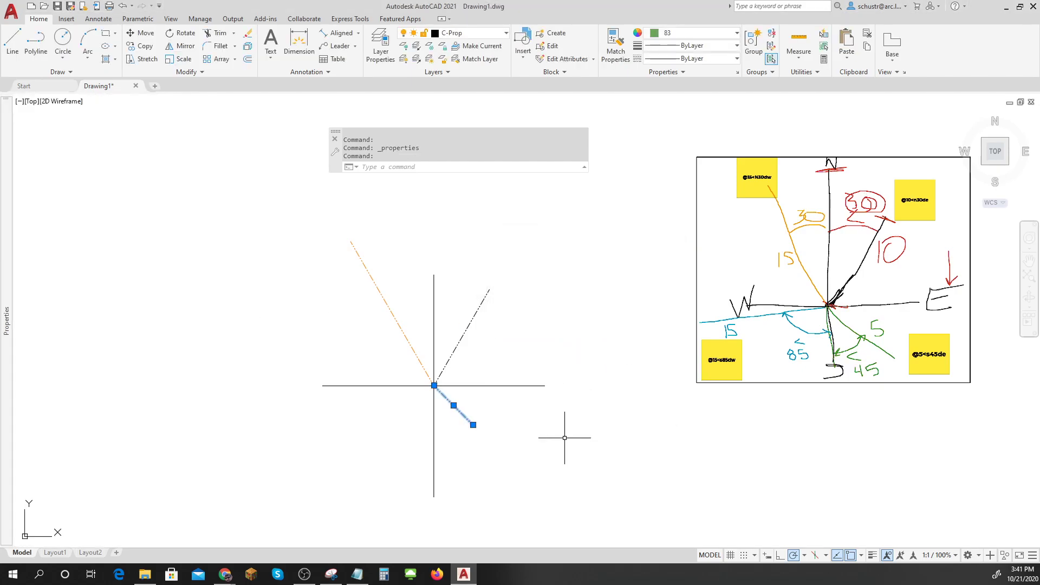
left_click(563, 438)
key("Escape")
key("Escape")
key("Escape")
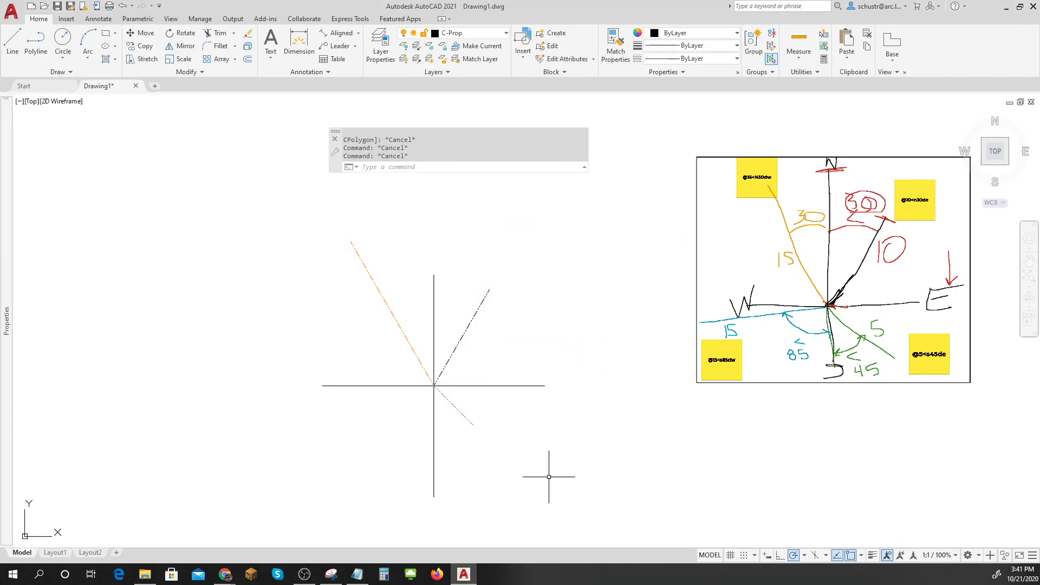
left_click(12, 42)
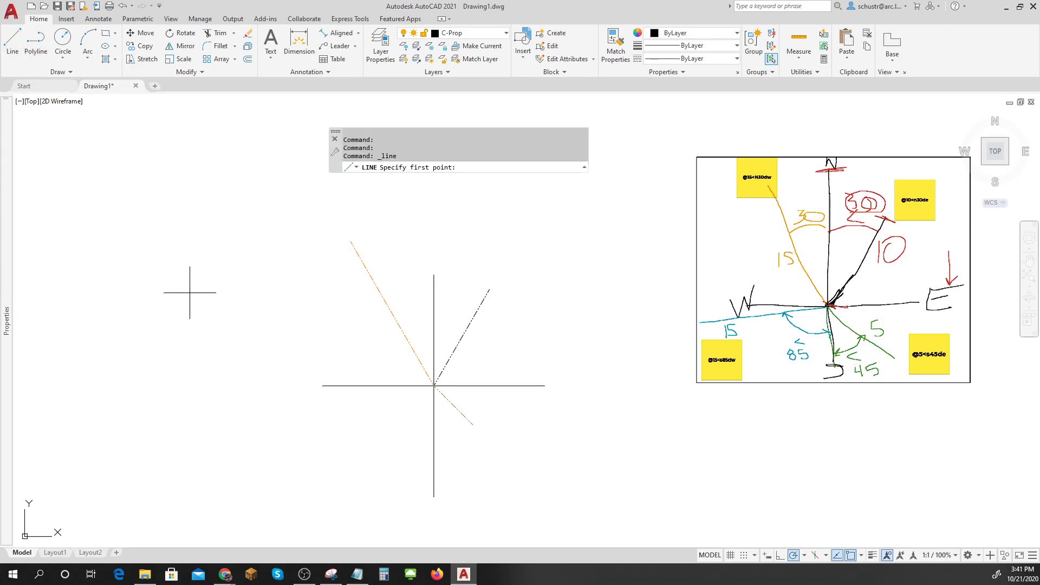
left_click(434, 385)
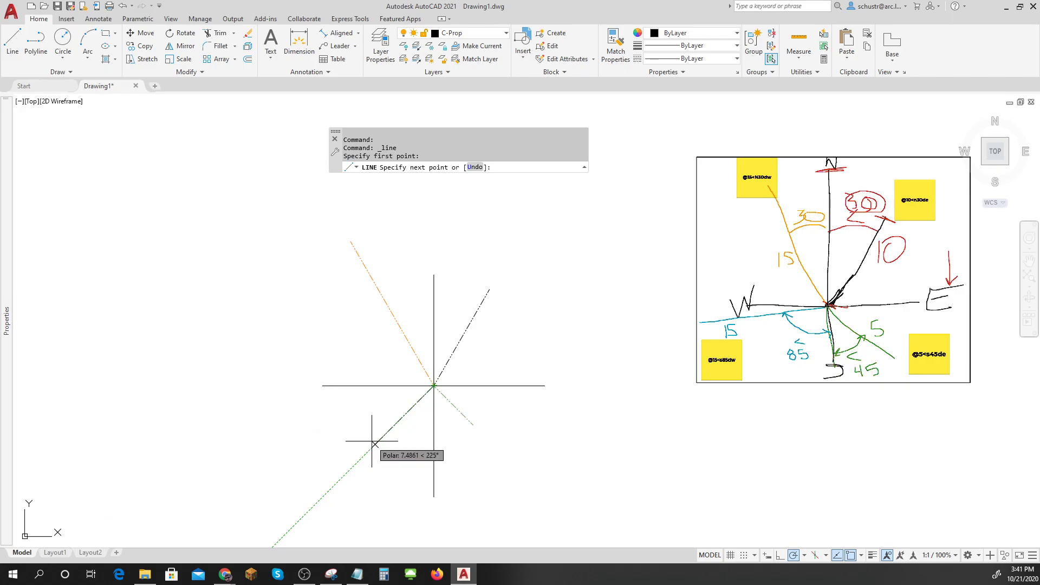
key("F8")
key("F10")
type("@15<s85dw")
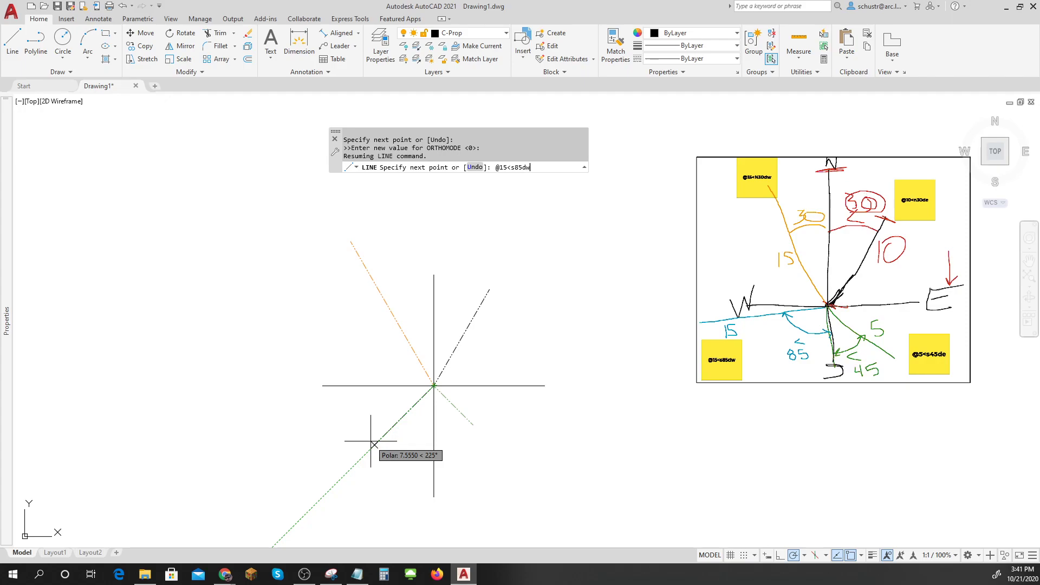
key("Return")
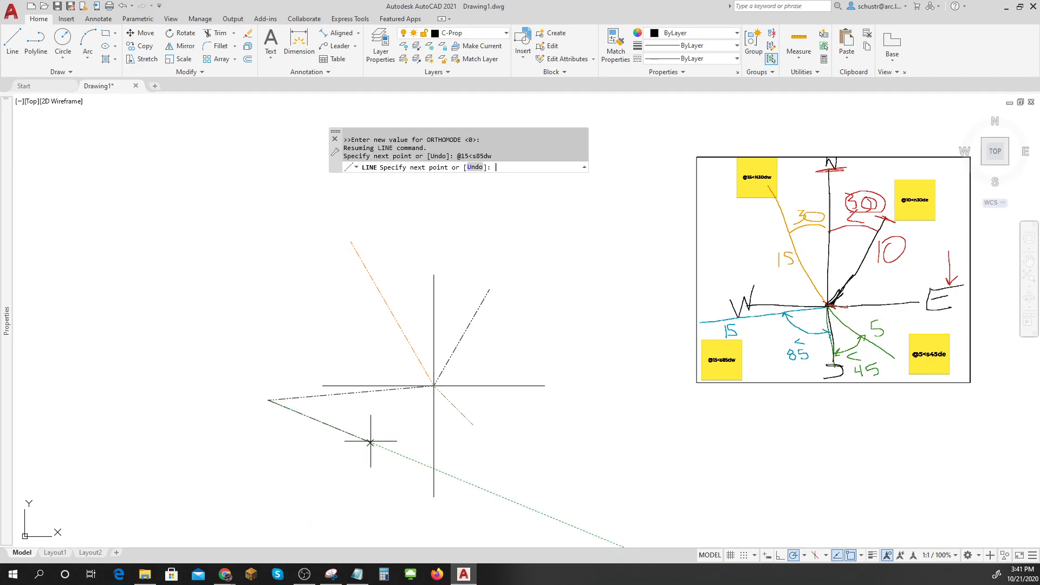
key("Return")
Step: Change the S85°W line's colour to light blue, index colour 151
left_click(363, 427)
left_click(336, 387)
right_click(329, 130)
left_click(369, 364)
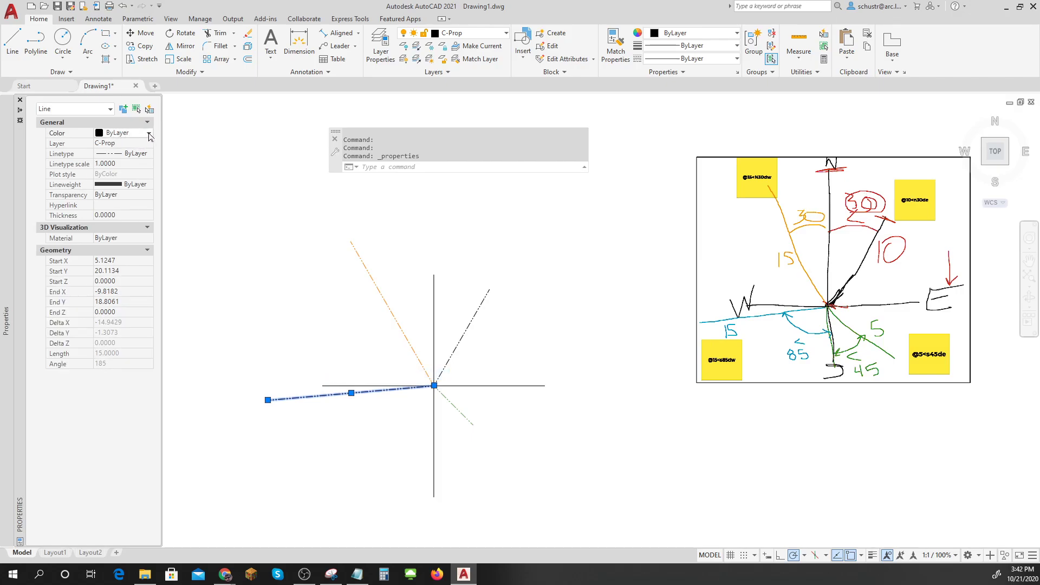
left_click(149, 132)
scroll(150, 226, "down", 1)
left_click(124, 230)
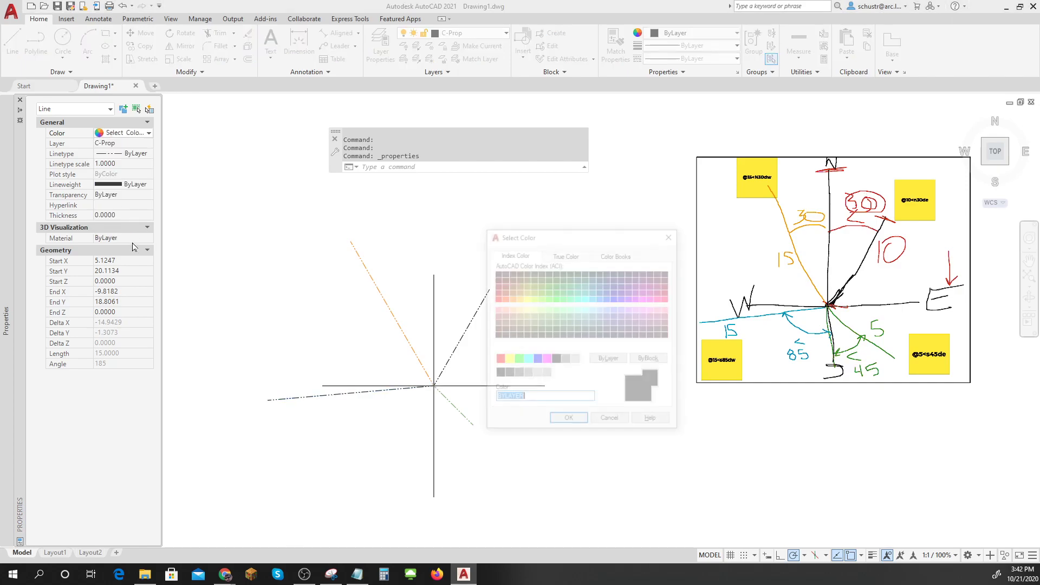
left_click(600, 311)
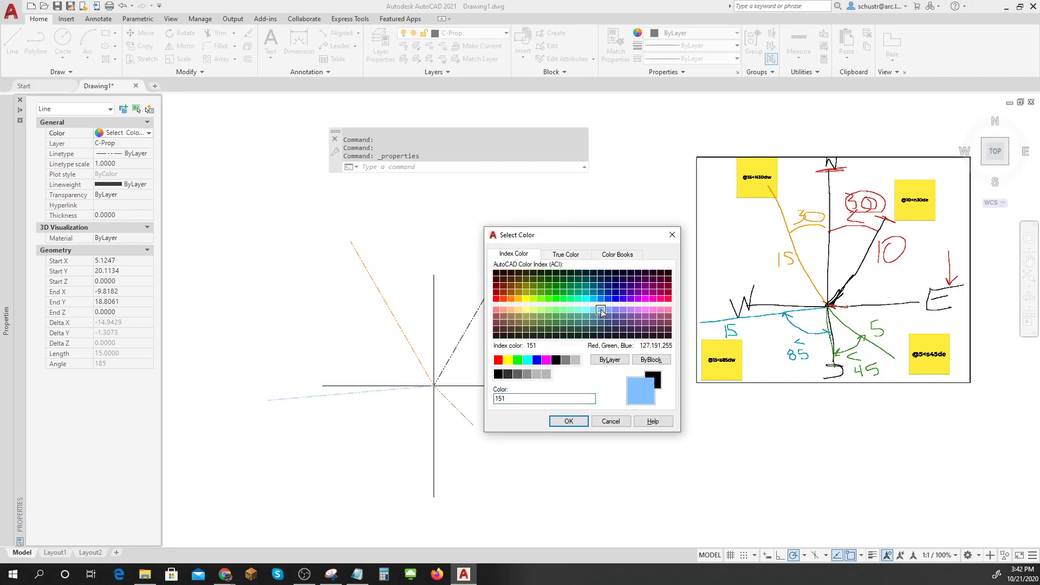
left_click(568, 422)
left_click(572, 455)
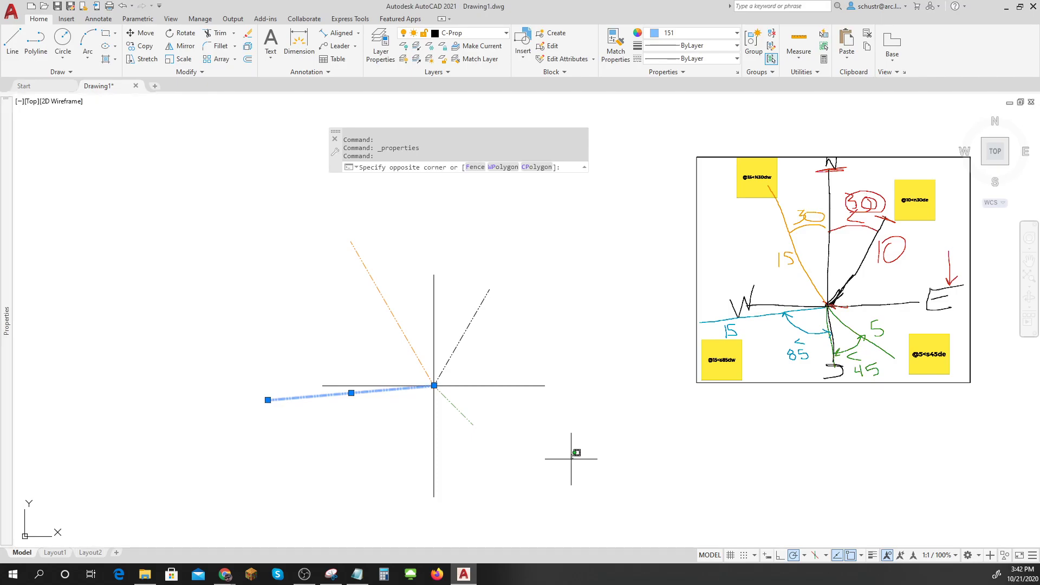
key("Escape")
key("Escape")
key("Escape")
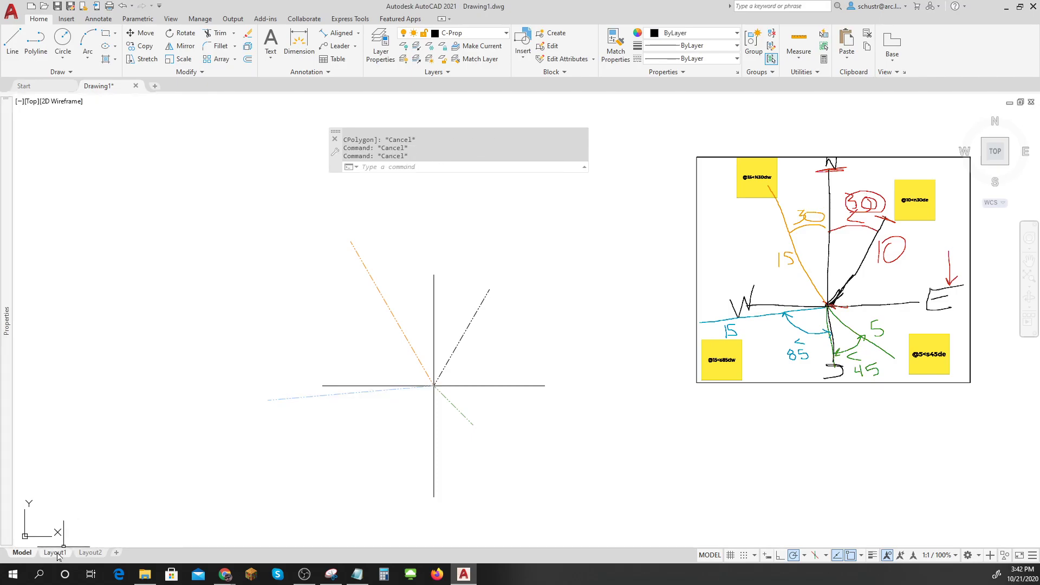
Step: Drag the Layout1 viewport's lower-left corner further left, then return to Model space
left_click(55, 553)
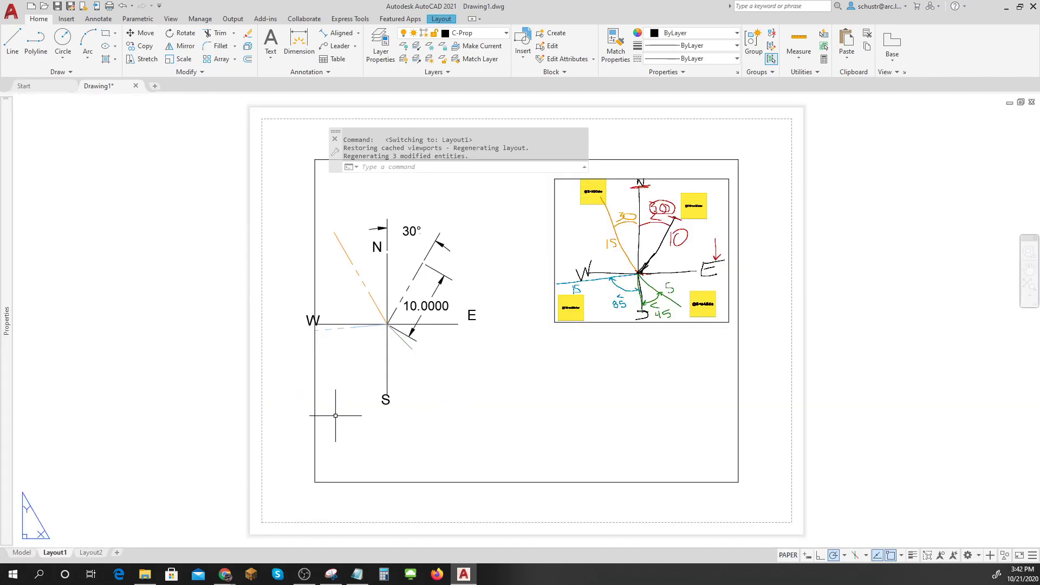
left_click(314, 407)
left_click(315, 481)
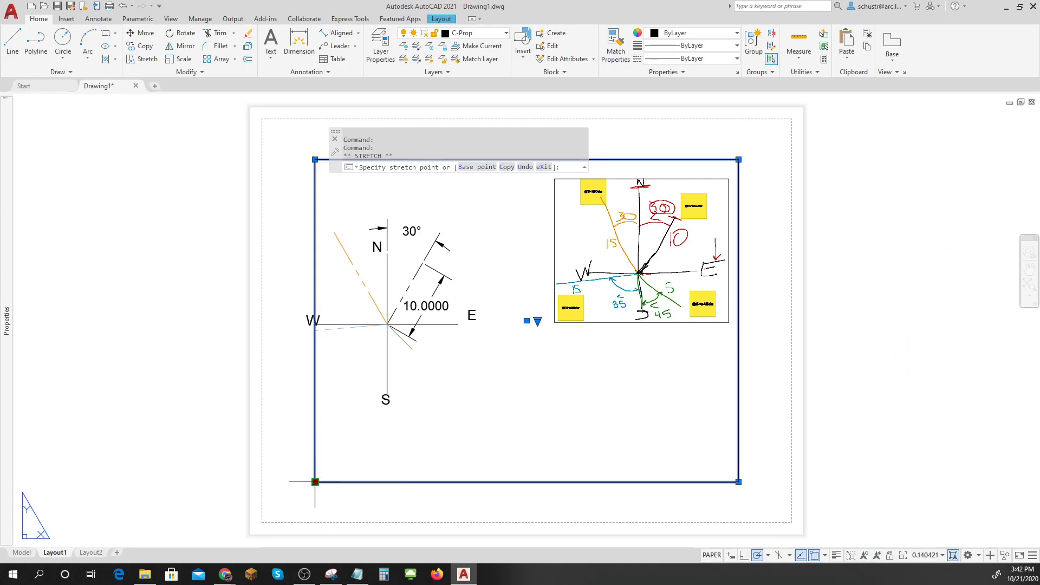
left_click(268, 481)
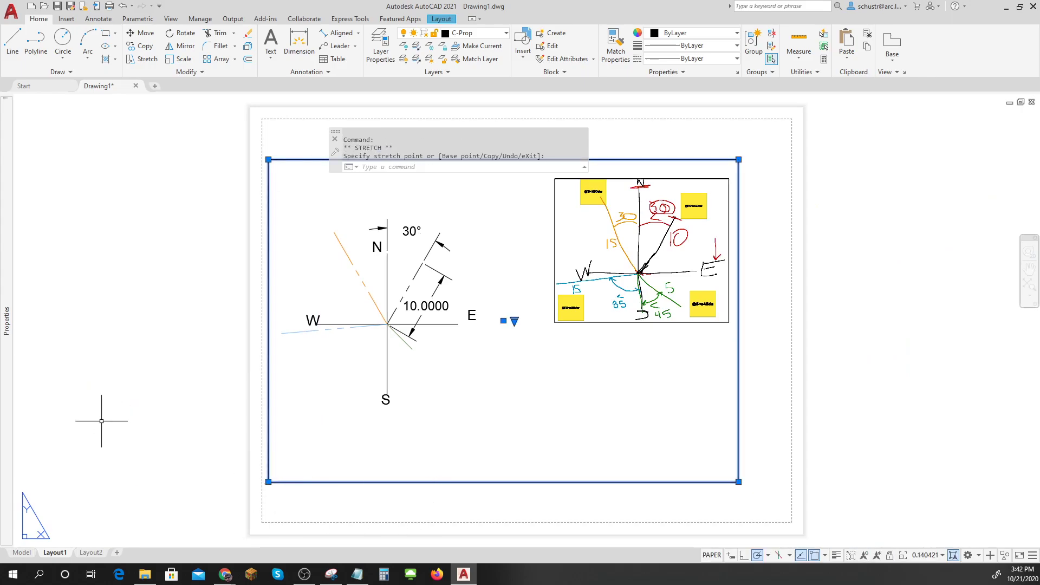
key("Escape")
key("Escape")
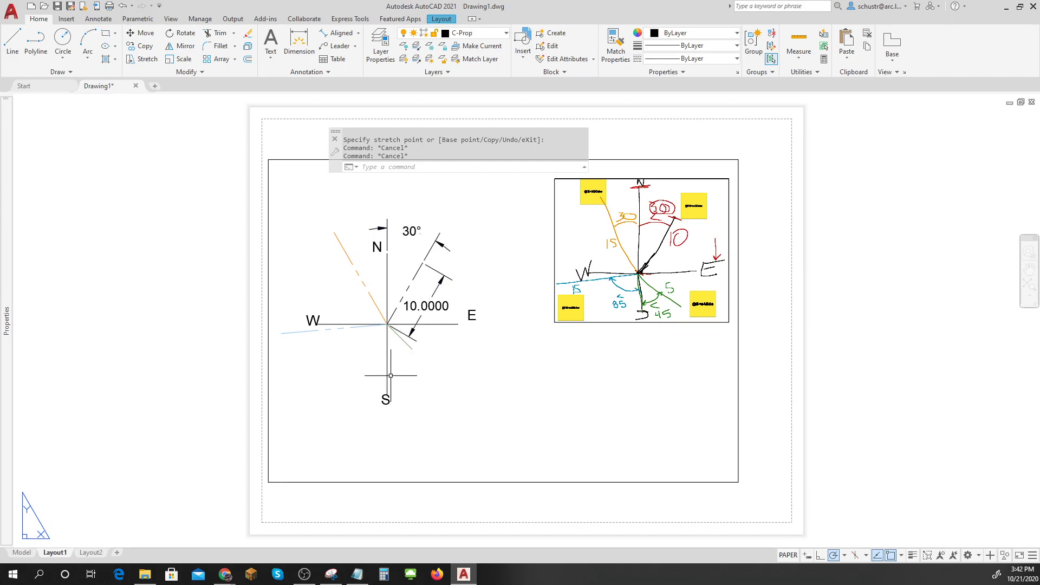
left_click(21, 552)
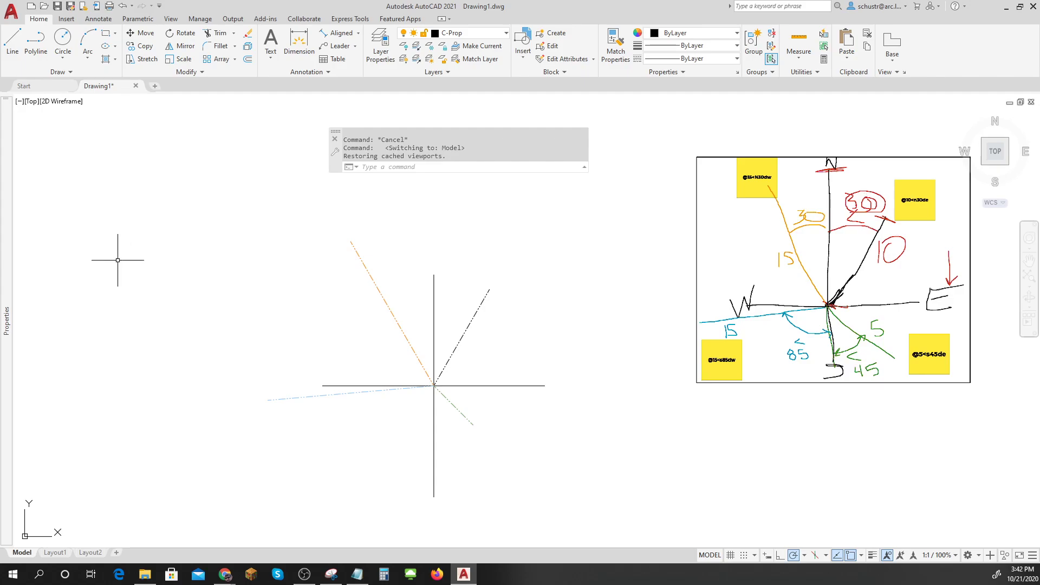
Step: Using UN, set angle type to Surveyor's Units with N 0d00' E precision
type("un")
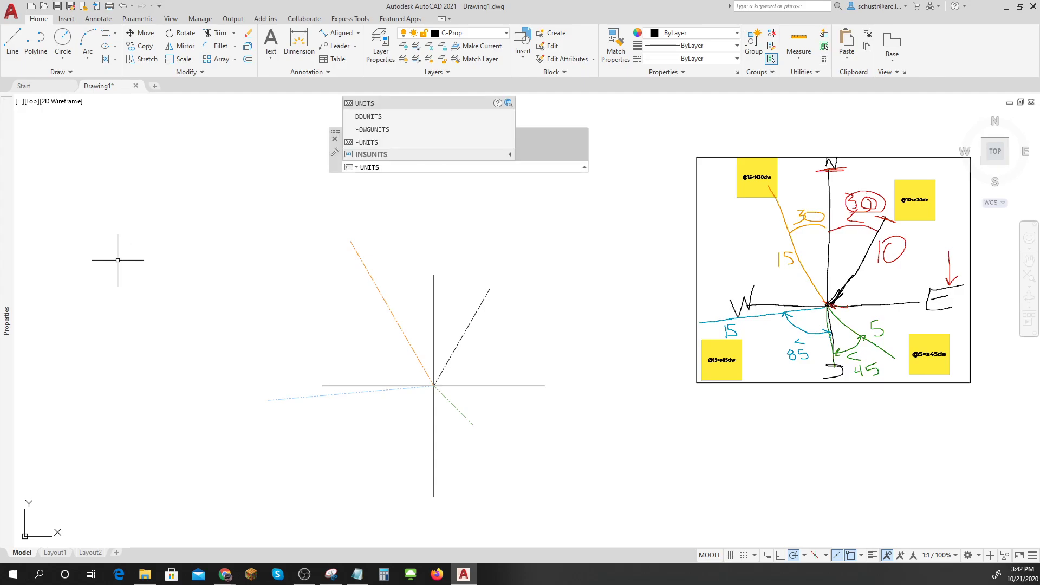
key("Return")
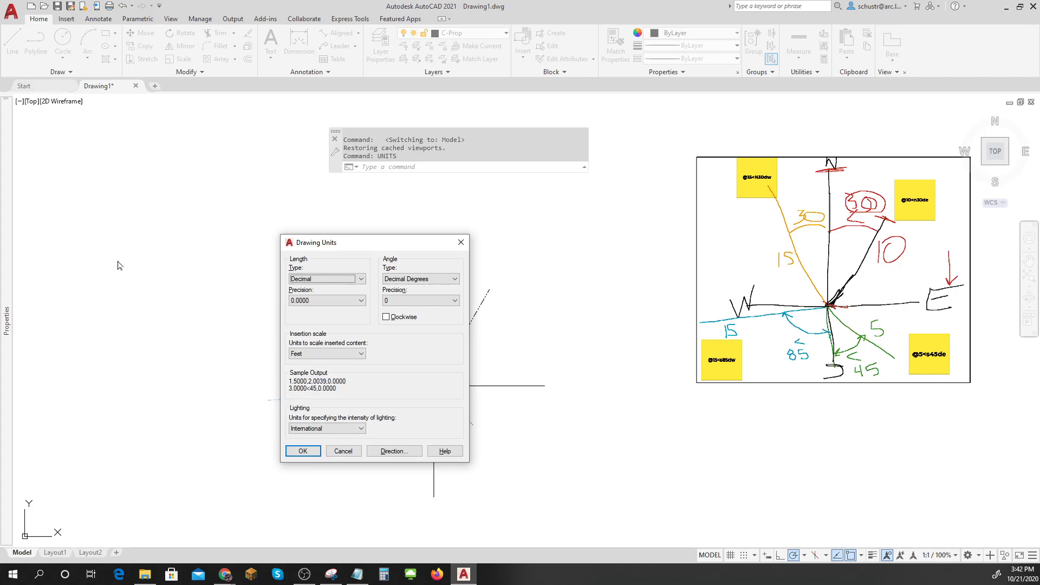
left_click(454, 279)
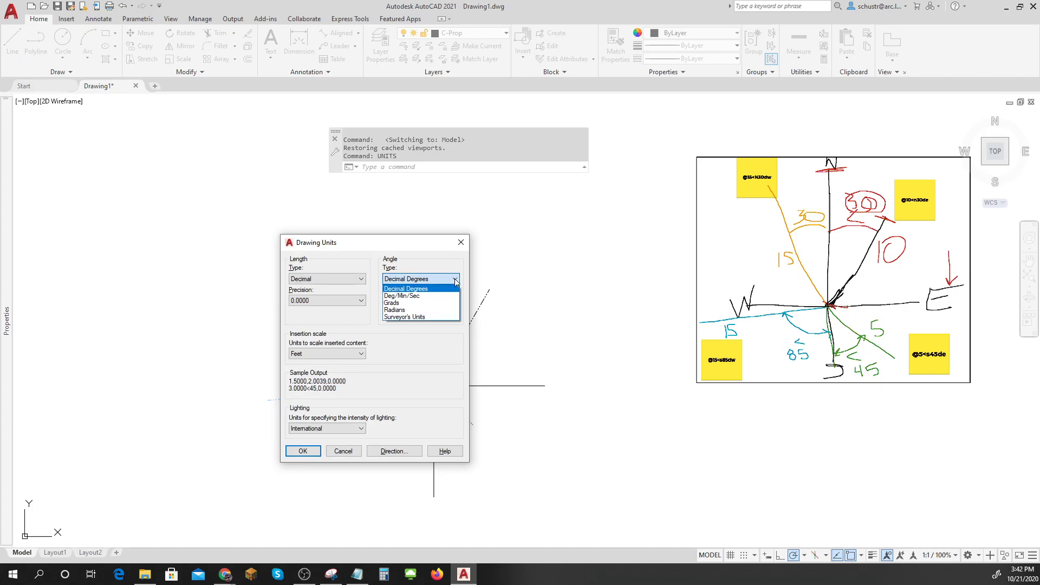
left_click(416, 318)
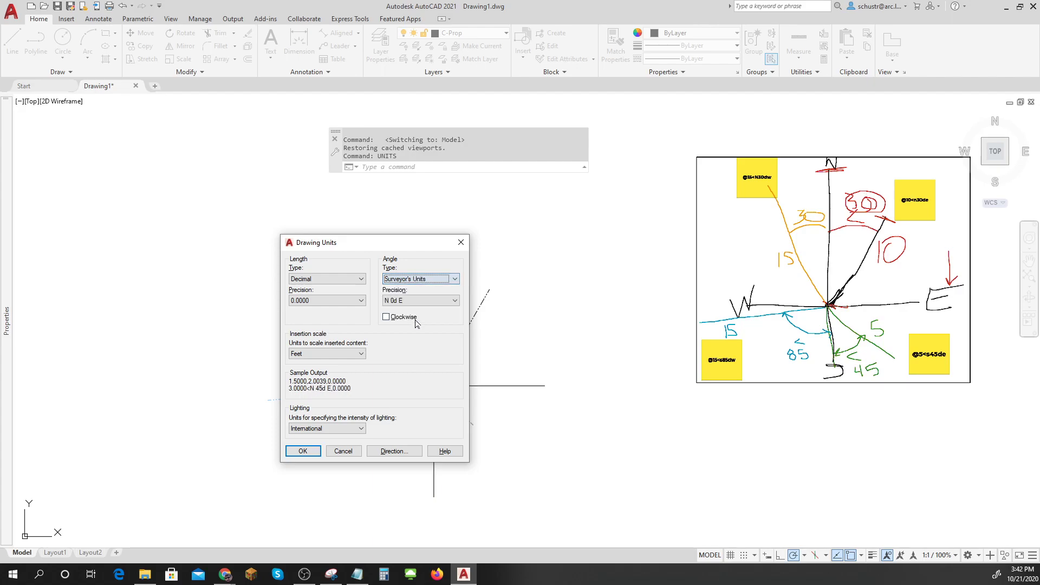
left_click(429, 303)
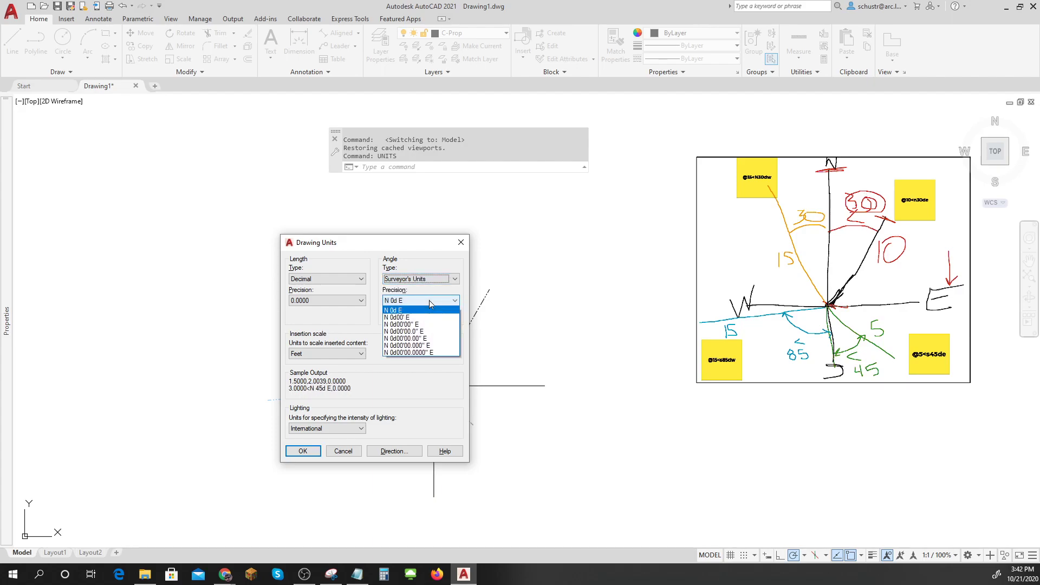
left_click(401, 319)
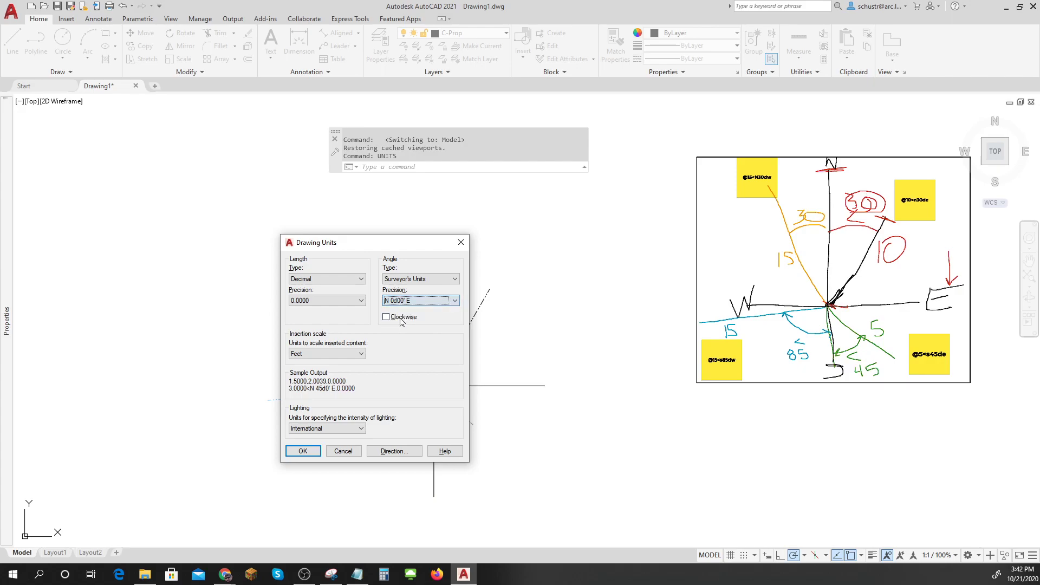
left_click(303, 451)
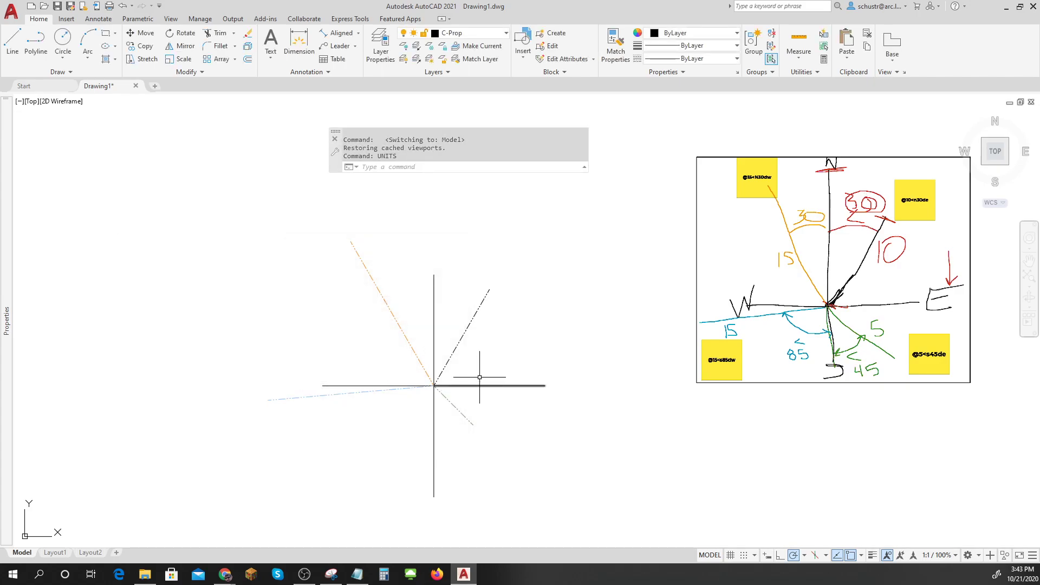
Step: Draw a horizontal base line running east across the drawing
left_click(12, 41)
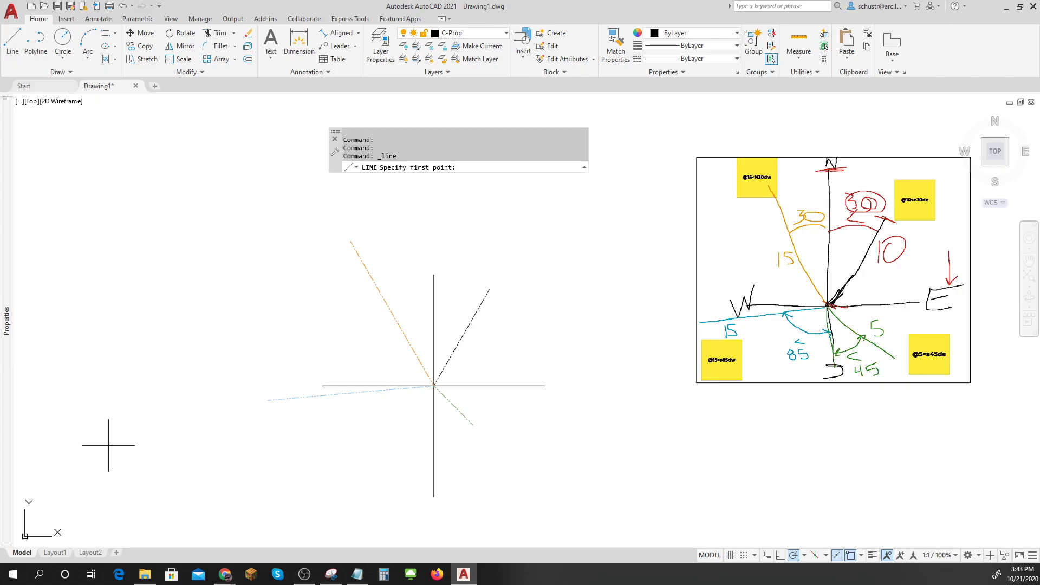
left_click(111, 448)
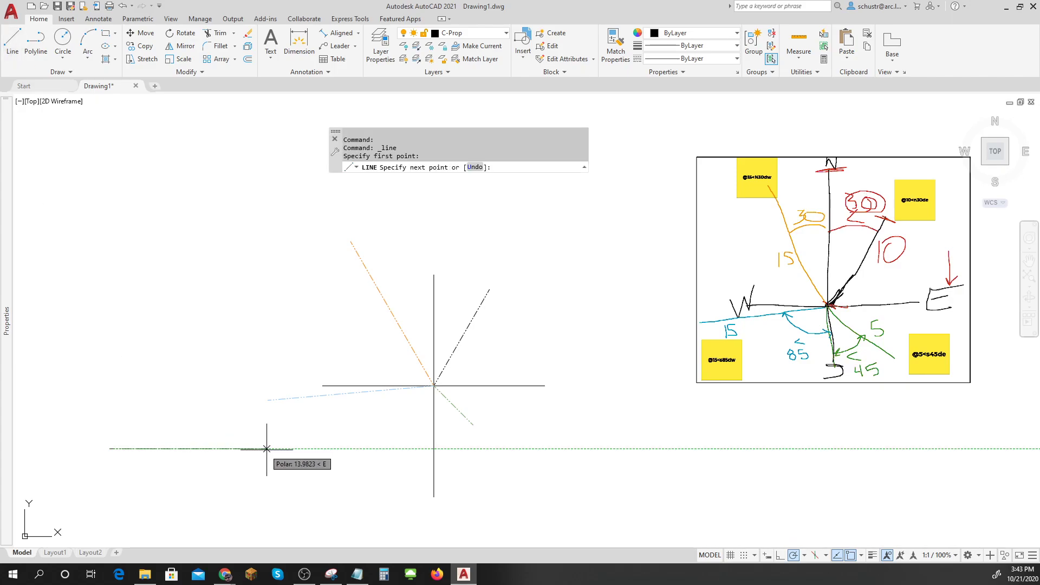
left_click(299, 448)
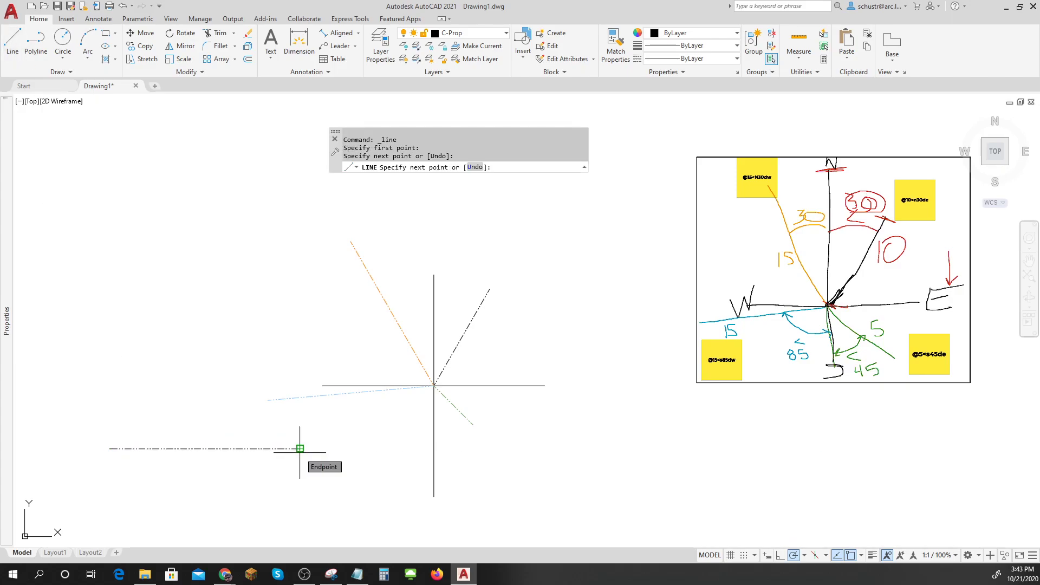
key("Return")
key("Return")
left_click(300, 448)
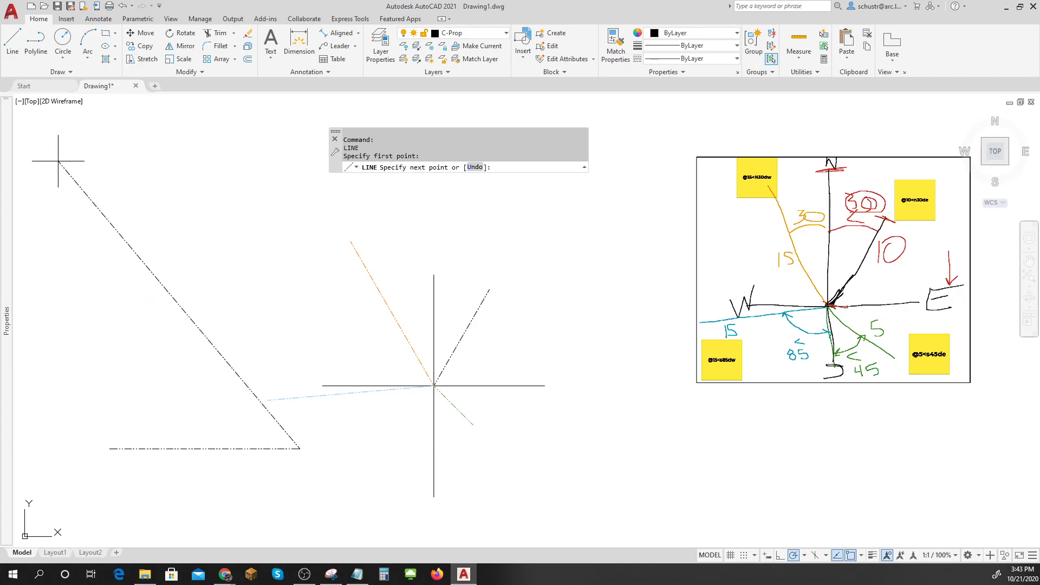
key("Escape")
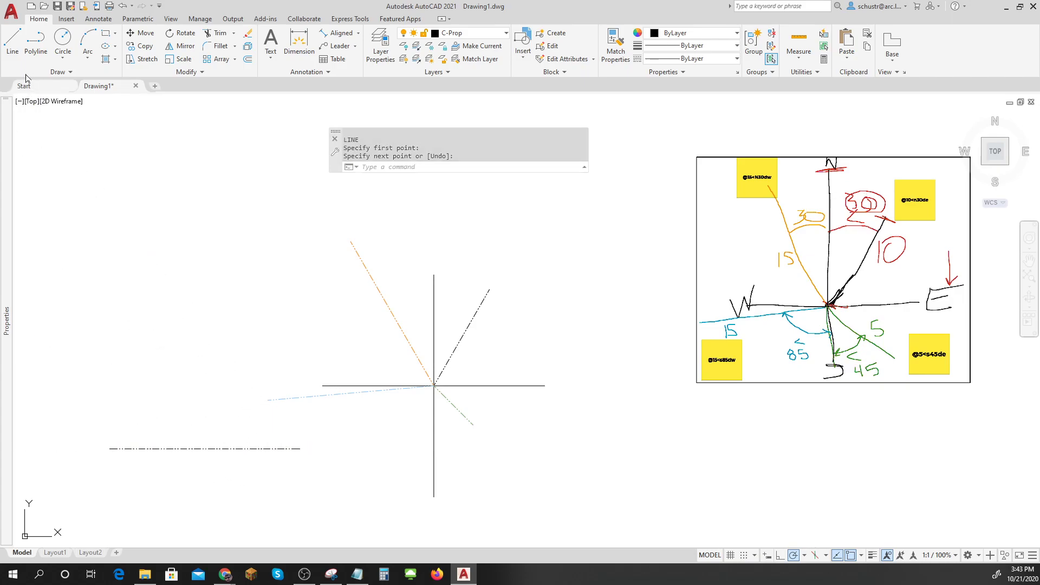
left_click(13, 40)
left_click(110, 448)
key("F8")
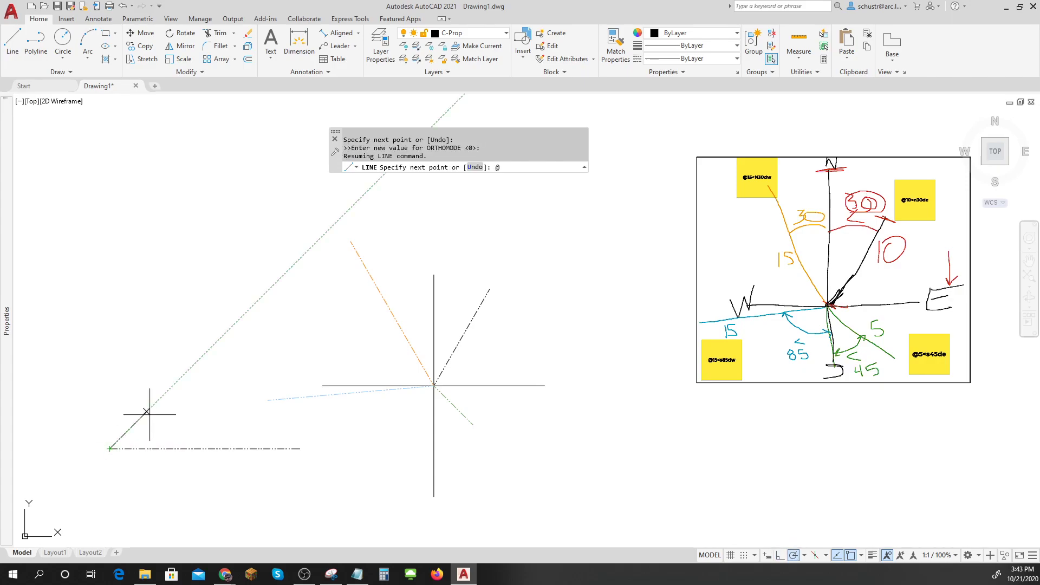
type("@")
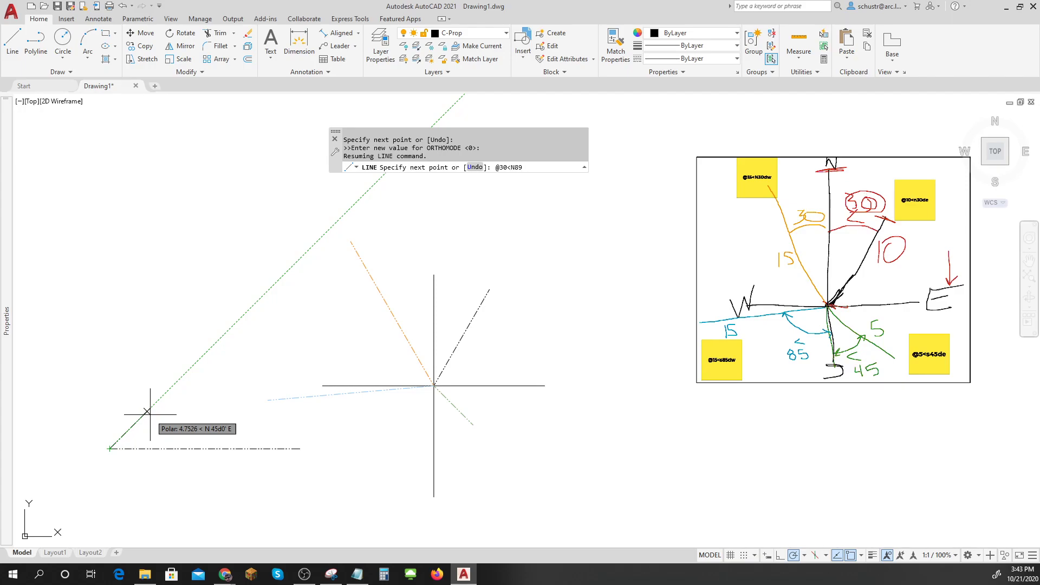
key("Return")
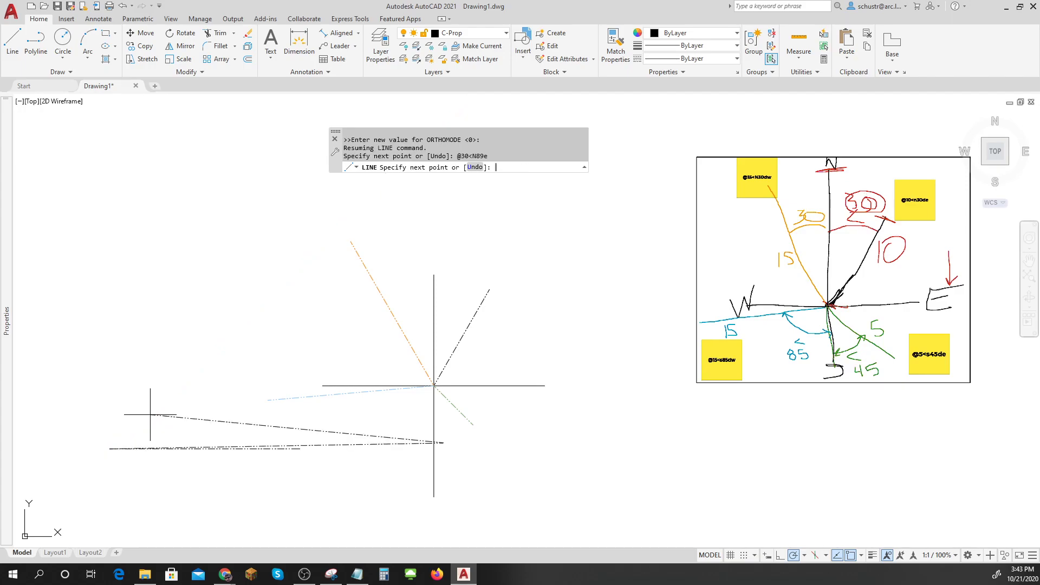
key("Return")
Step: Stretch the angled line's far end back left to roughly match the base line
scroll(288, 443, "up", 5)
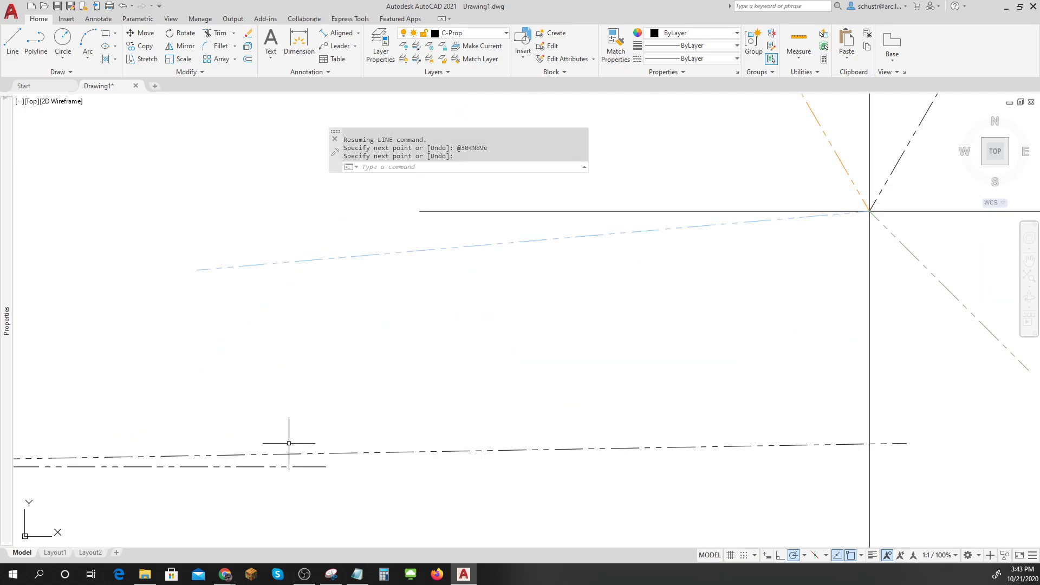
left_click(353, 451)
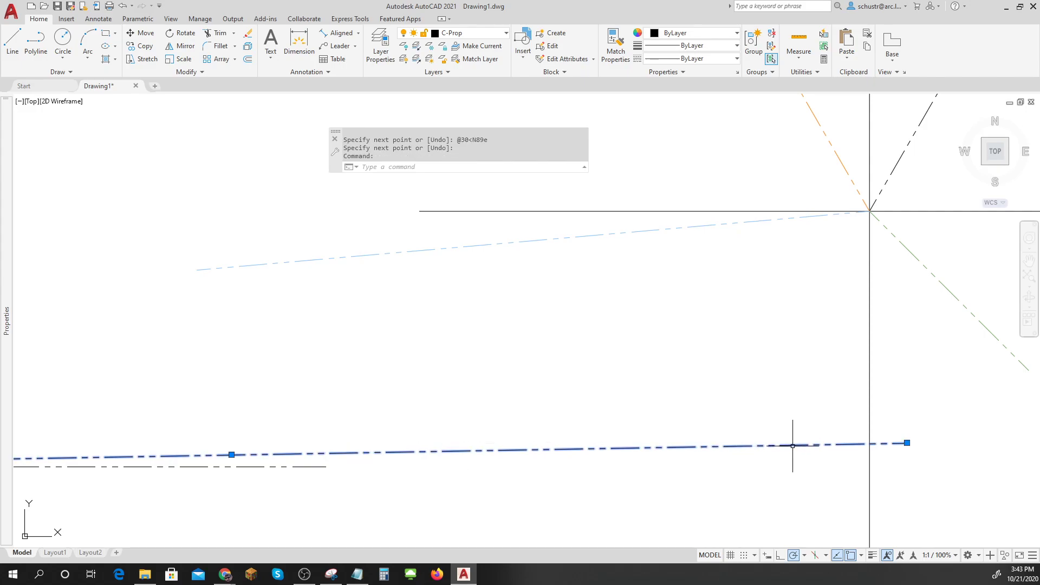
left_click(907, 442)
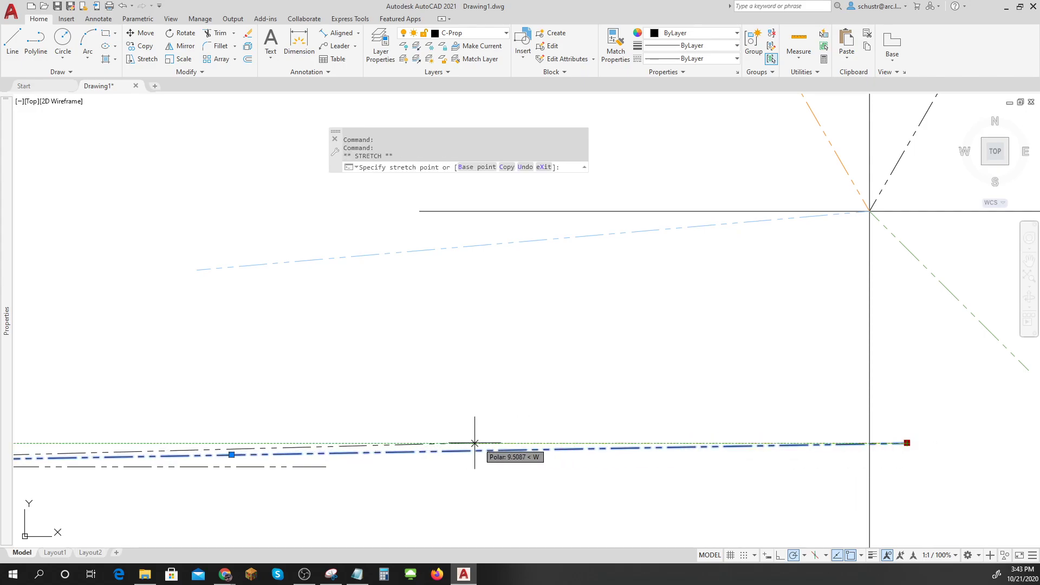
left_click(232, 454)
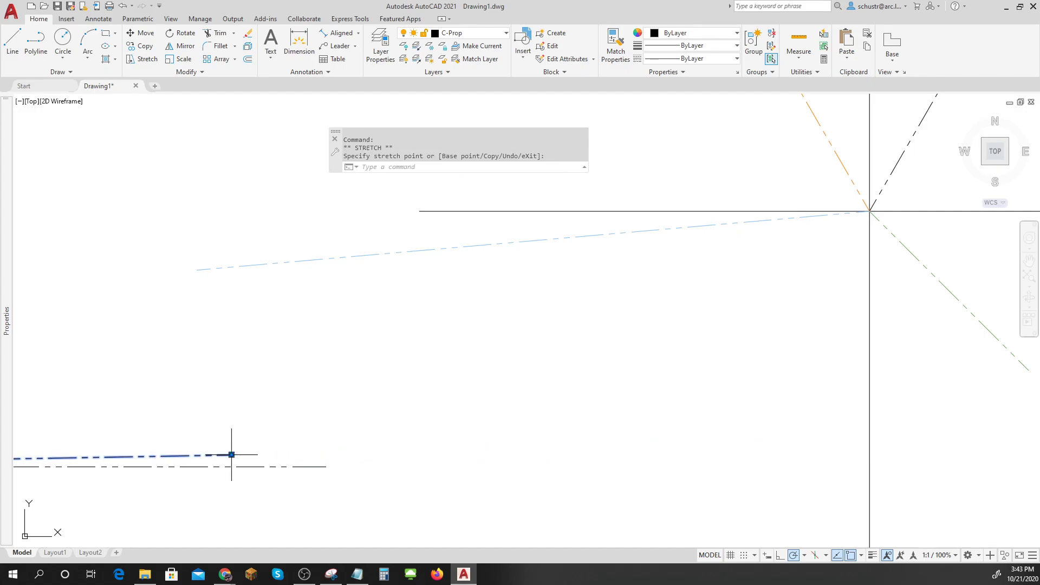
key("Escape")
key("Escape")
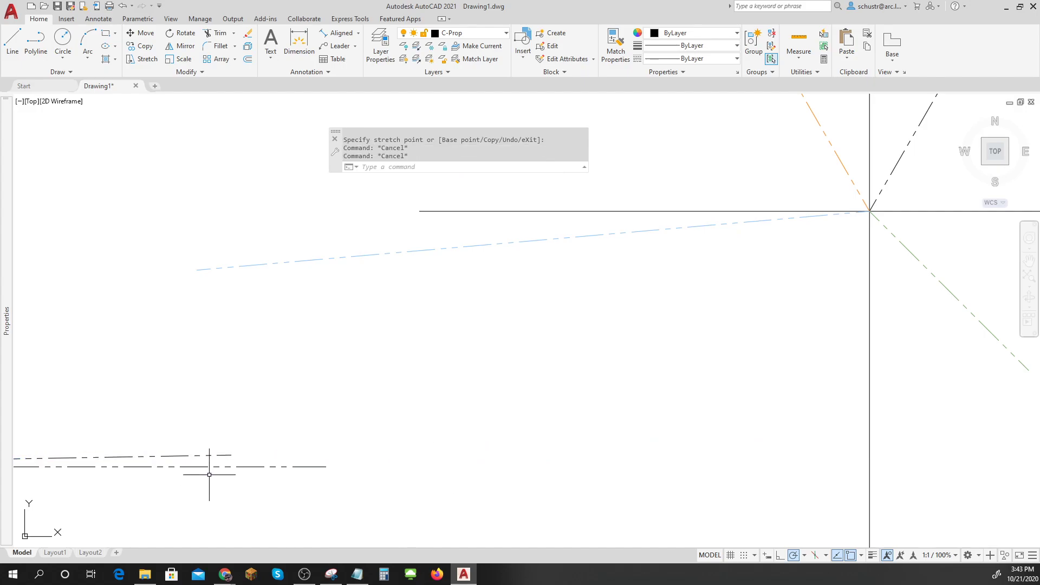
scroll(222, 465, "down", 5)
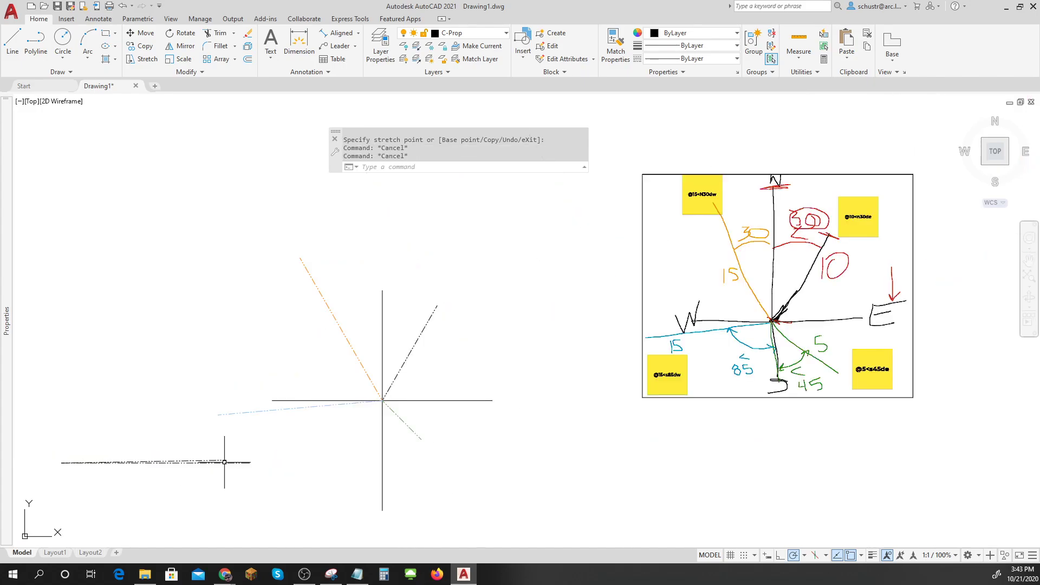
scroll(244, 457, "up", 3)
scroll(244, 454, "up", 5)
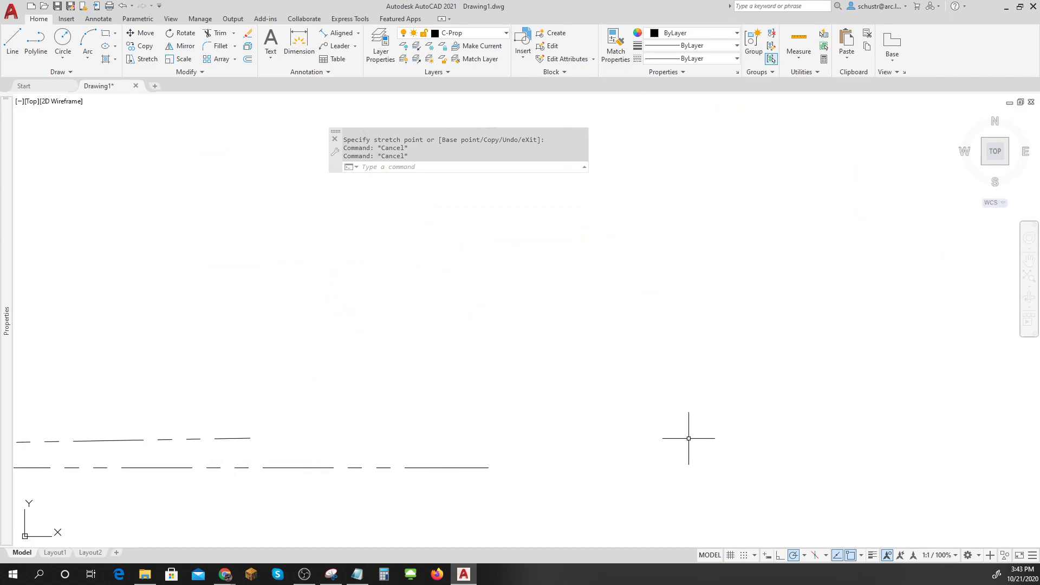
middle_click_drag(244, 450, 697, 413)
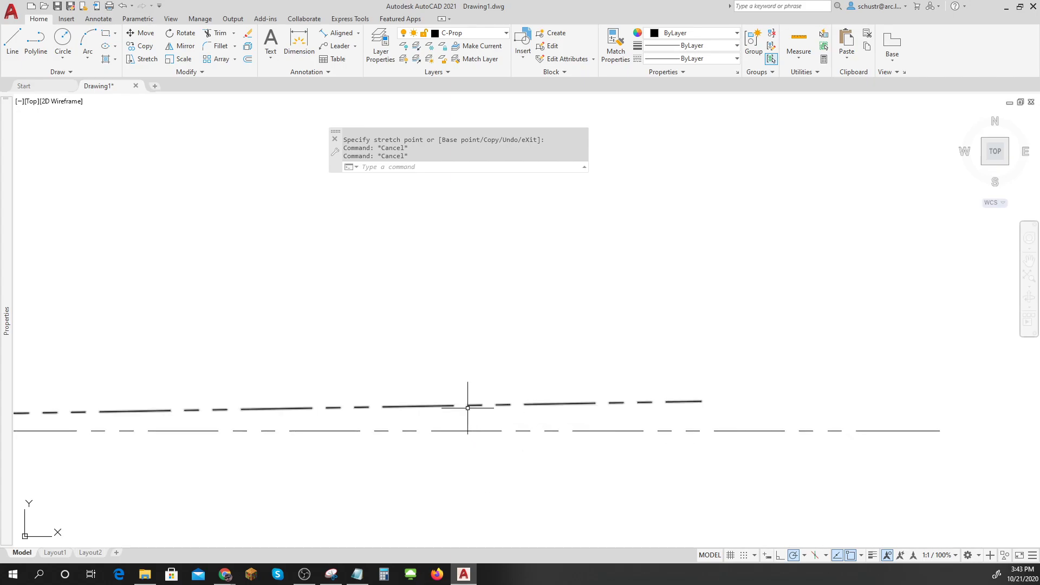
middle_click_drag(190, 457, 332, 428)
scroll(303, 429, "down", 4)
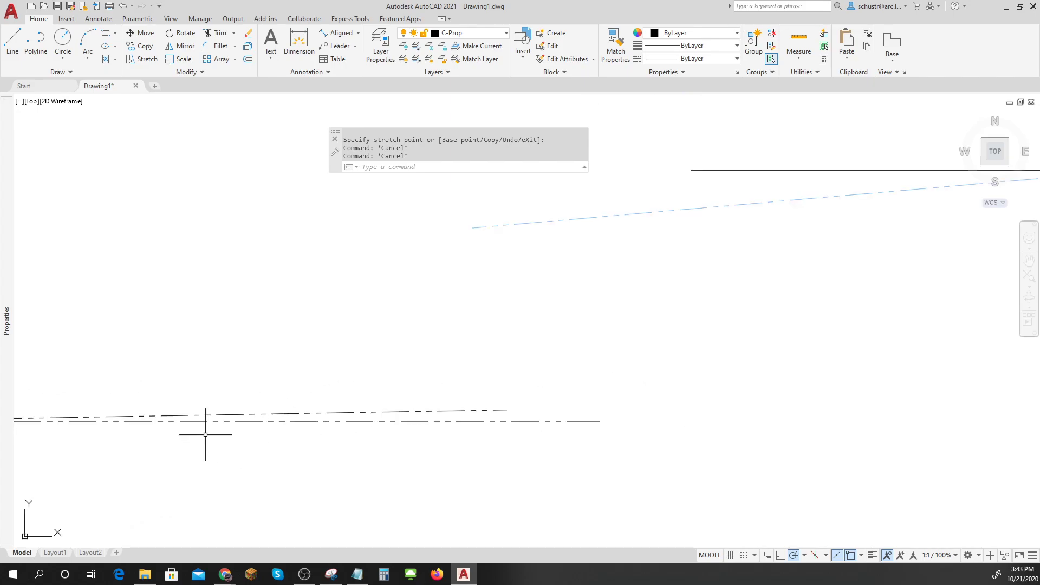
mouse_move(204, 429)
middle_mouse_down()
mouse_move(239, 453)
mouse_move(378, 459)
middle_mouse_up()
scroll(222, 425, "up", 3)
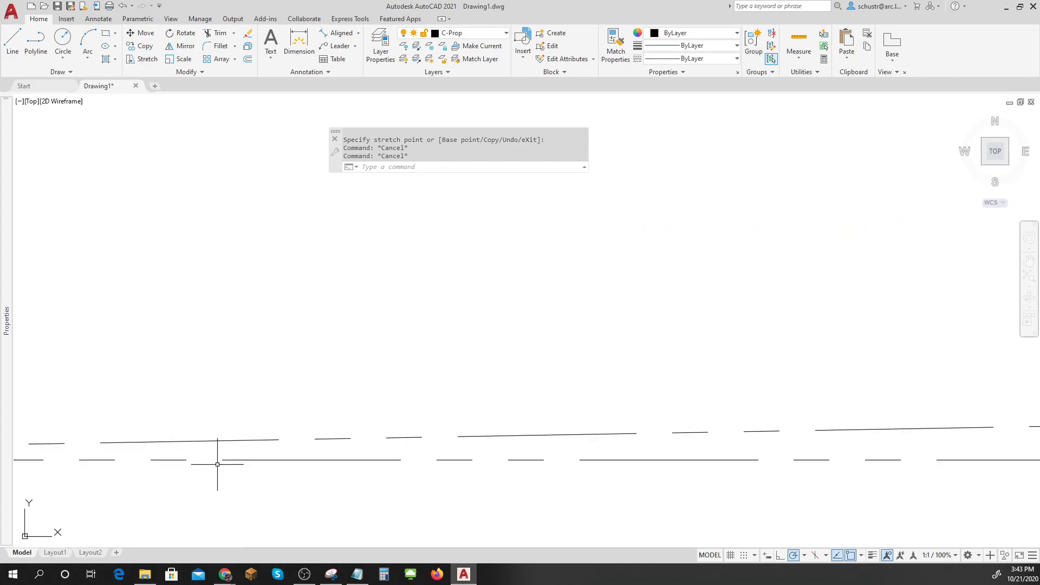
scroll(536, 471, "down", 6)
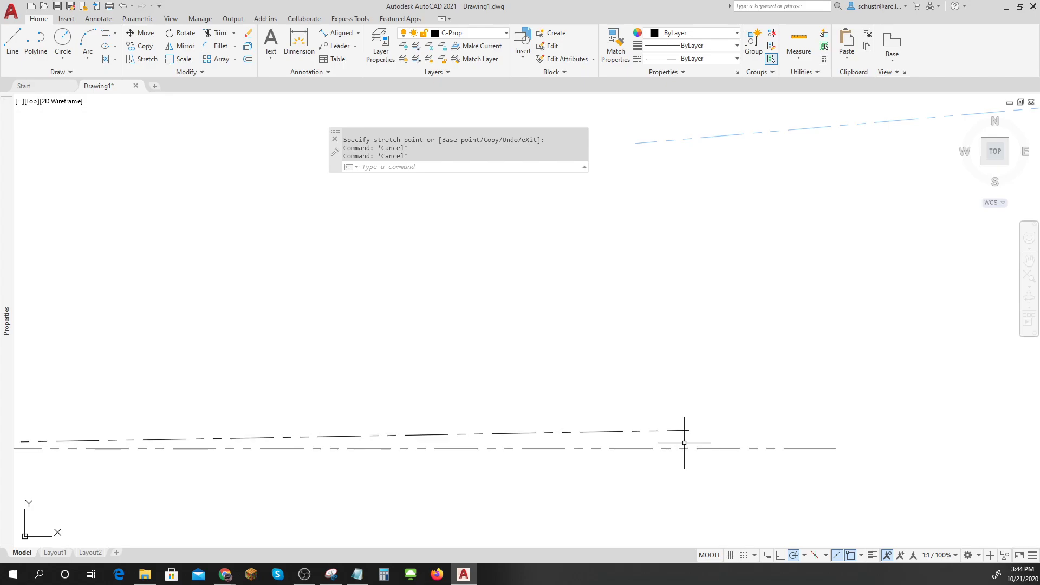
scroll(684, 443, "up", 5)
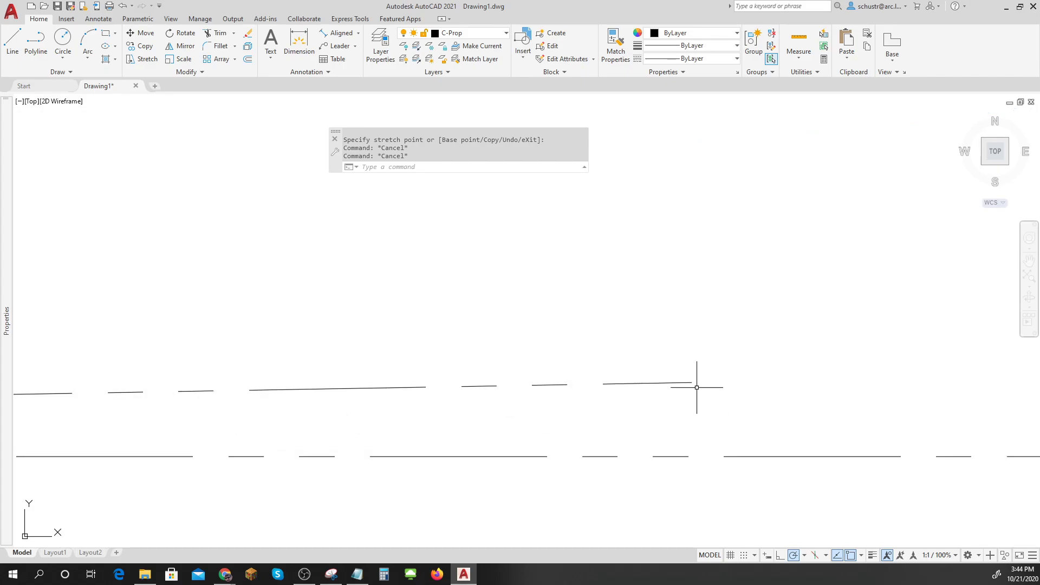
scroll(689, 446, "up", 4)
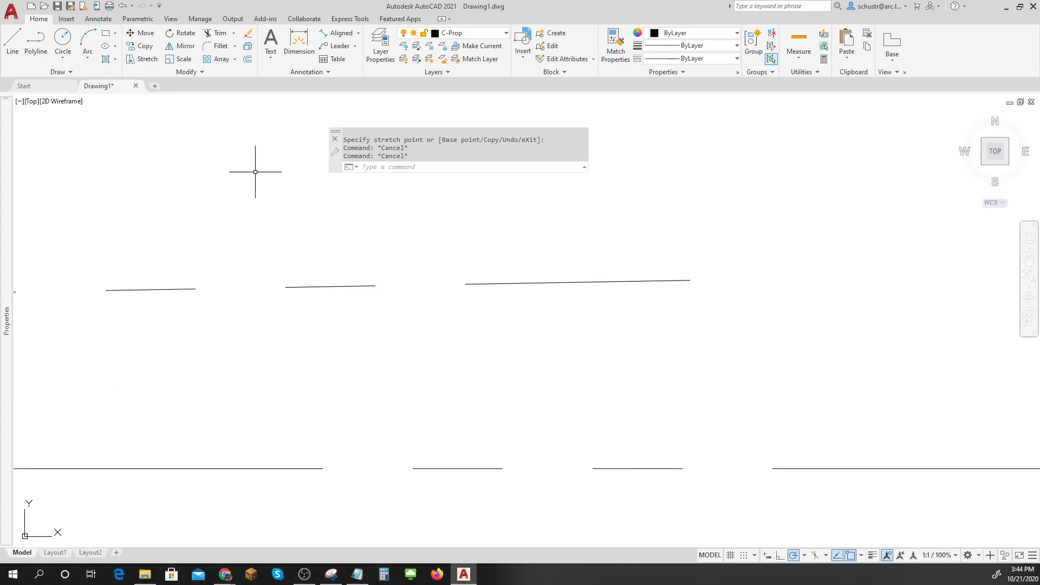
Step: Draw a line from the upper line's right end perpendicular to the lower line
left_click(13, 41)
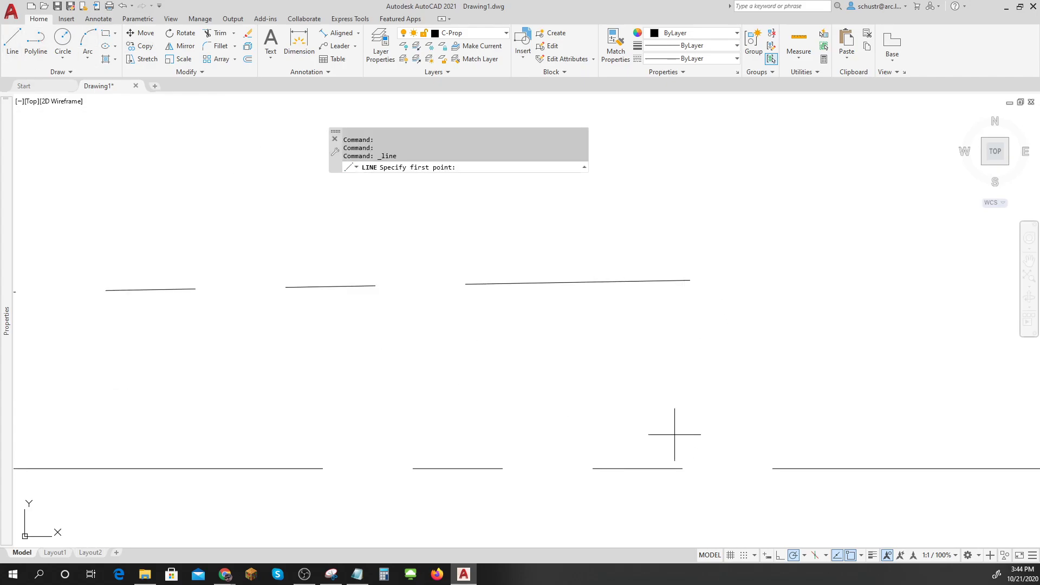
left_click(690, 280)
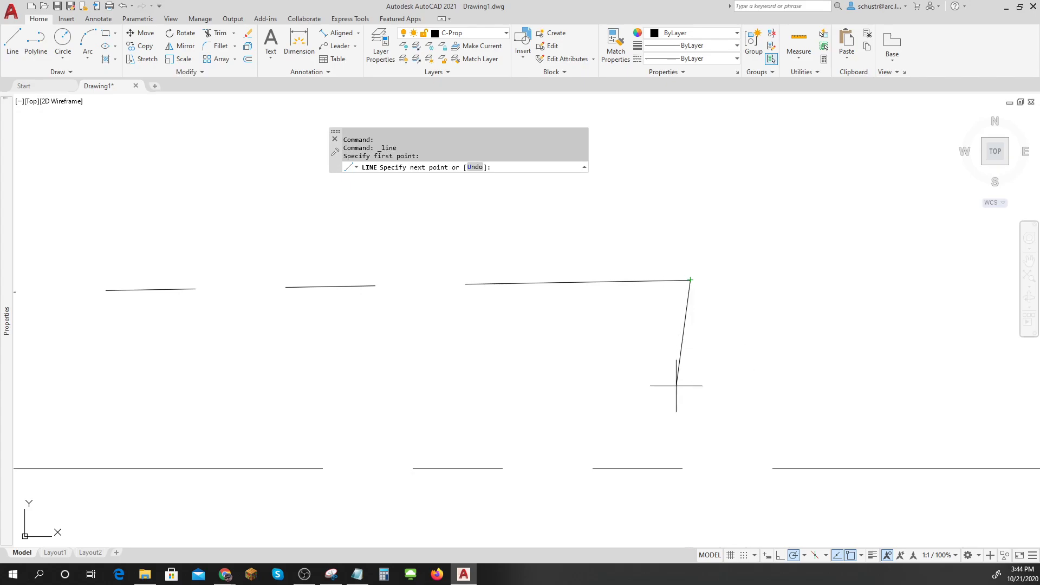
right_click(691, 468, "shift")
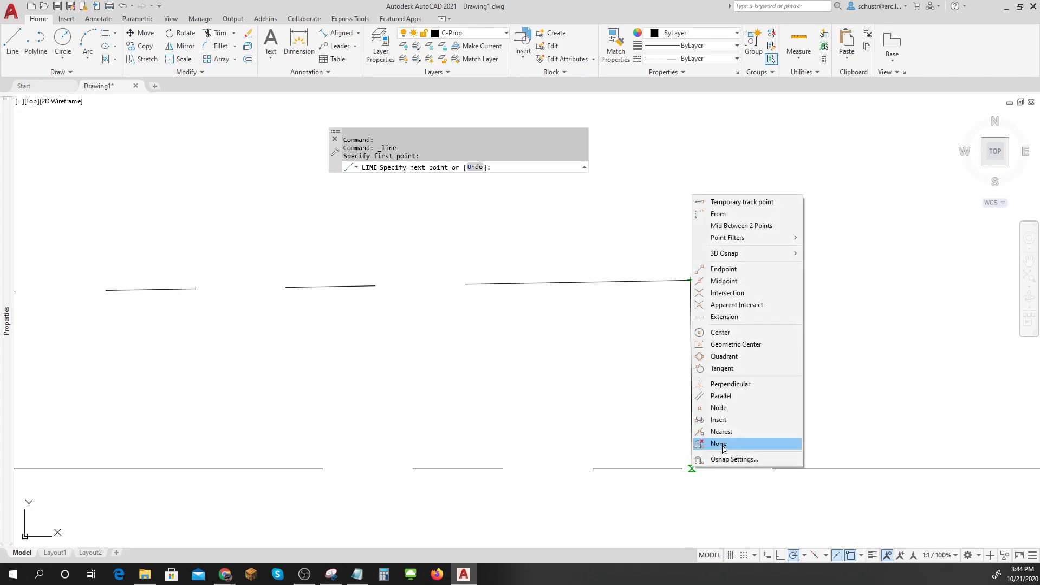
left_click(725, 383)
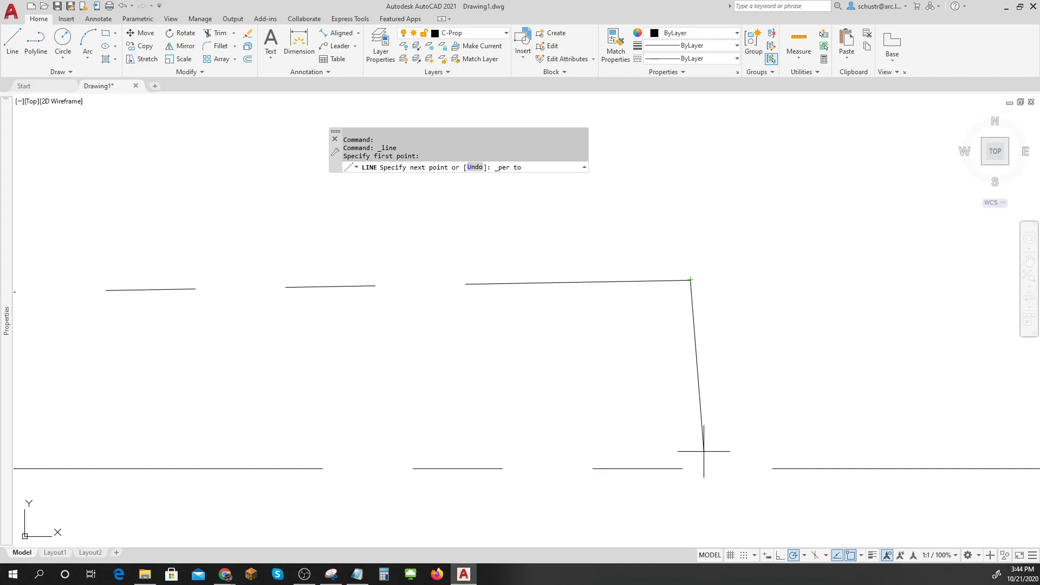
left_click(690, 468)
key("Escape")
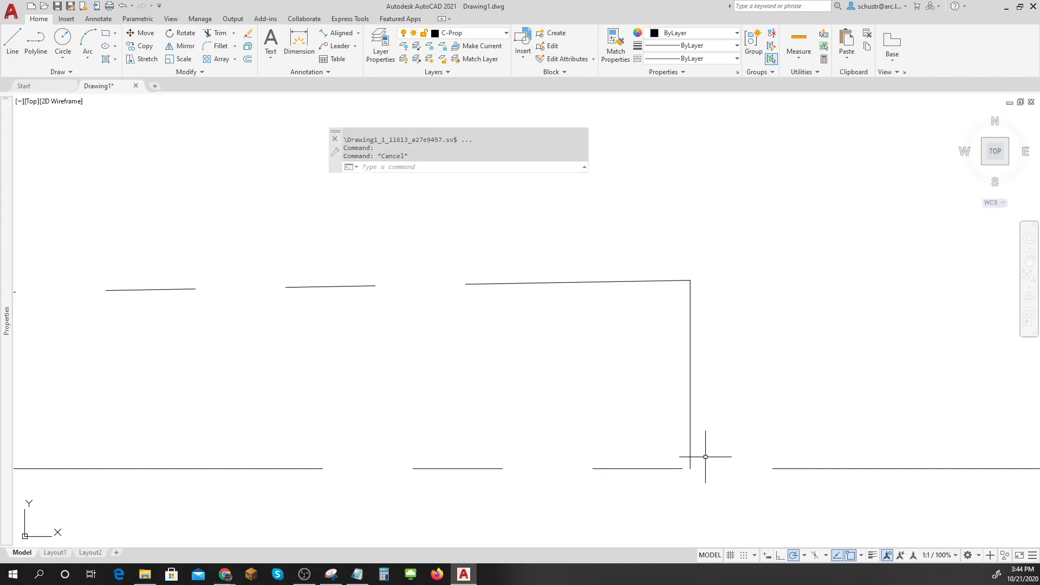
Step: Divide the vertical line into 60 equal parts with DIV
scroll(704, 455, "up", 6)
scroll(706, 453, "down", 3)
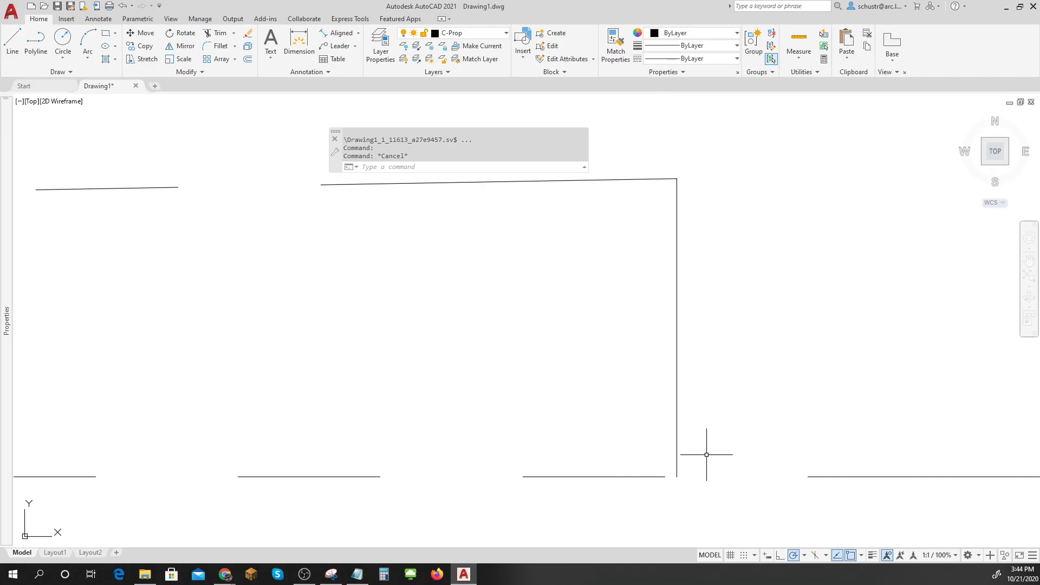
type("div")
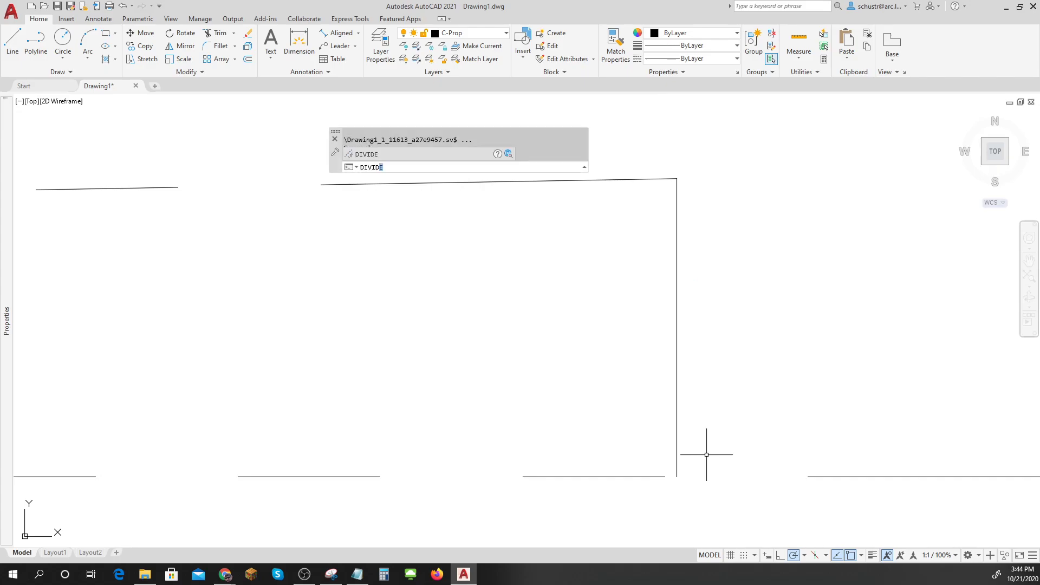
key("Return")
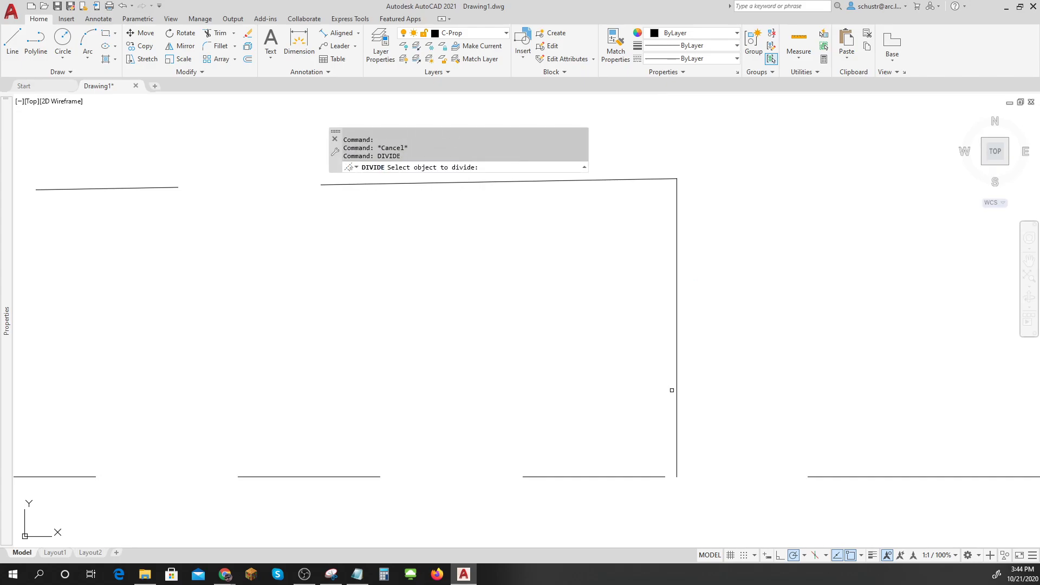
left_click(676, 387)
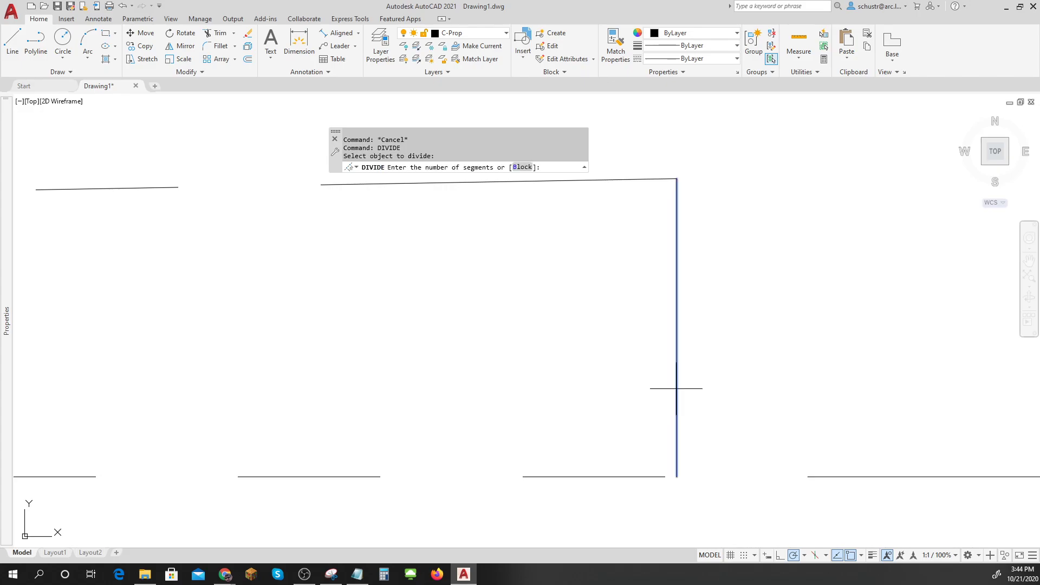
type("60")
key("Return")
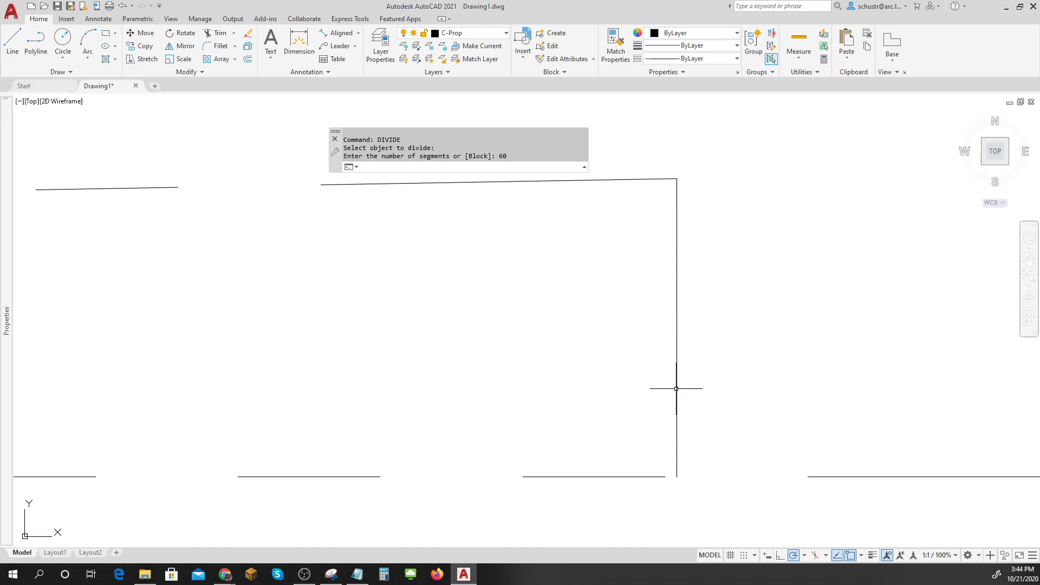
key("Escape")
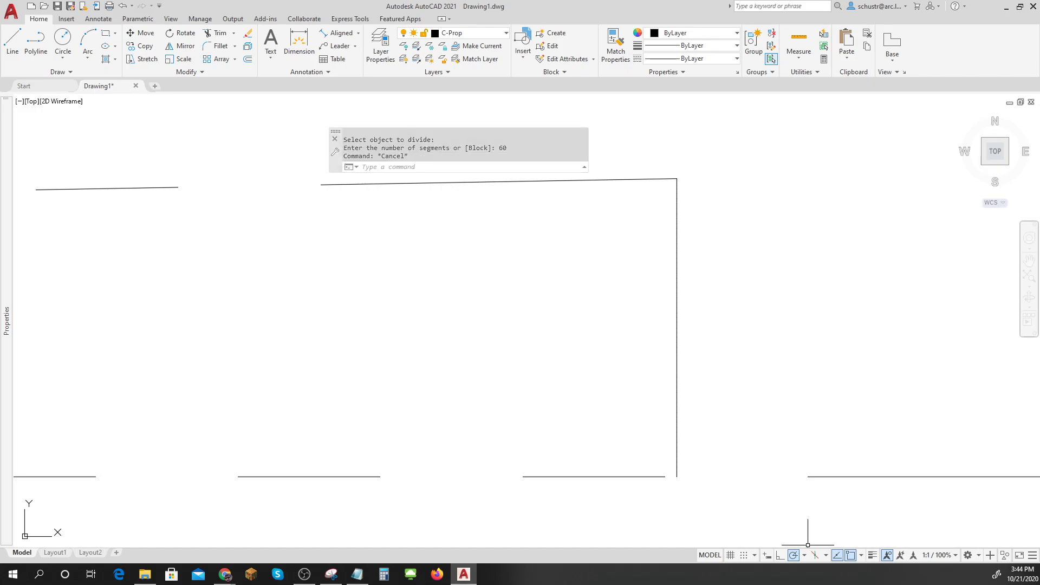
Step: Turn on Node object snapping
left_click(862, 555)
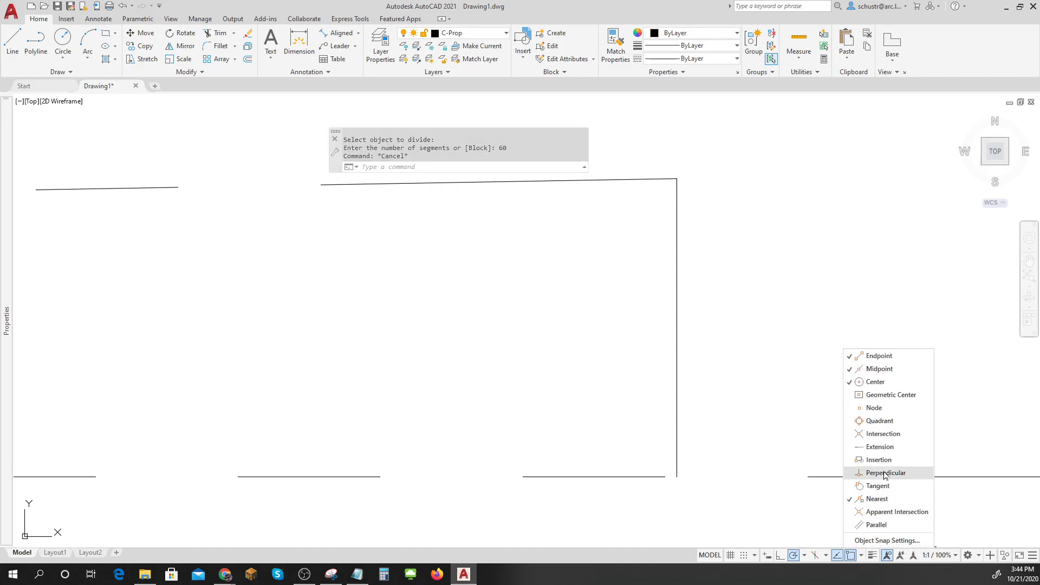
left_click(874, 408)
left_click(776, 441)
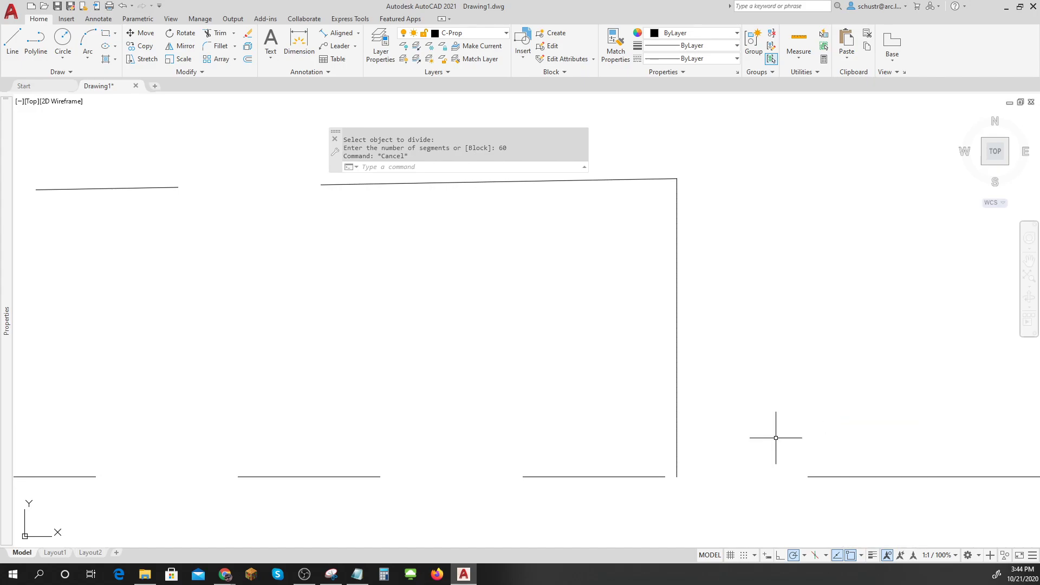
Step: Draw a short horizontal line right from a division point, starting a second at the next node
key("Escape")
scroll(758, 428, "up", 3)
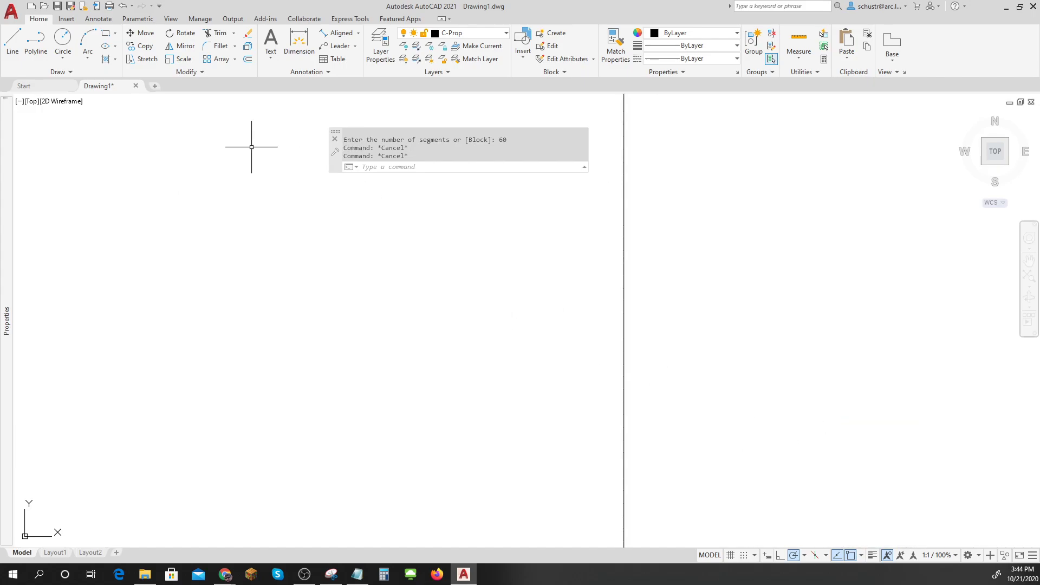
left_click(13, 44)
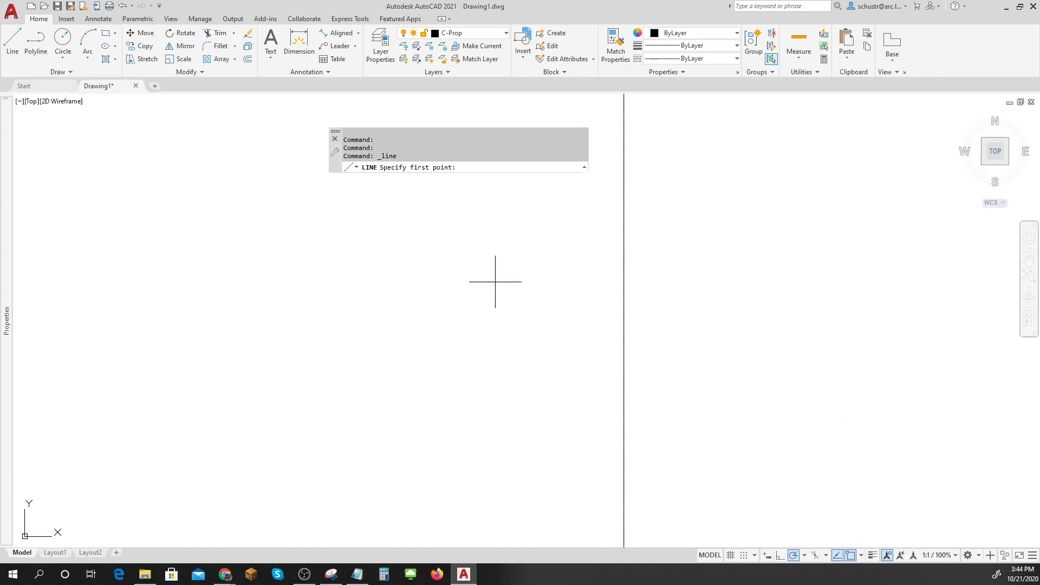
left_click(624, 339)
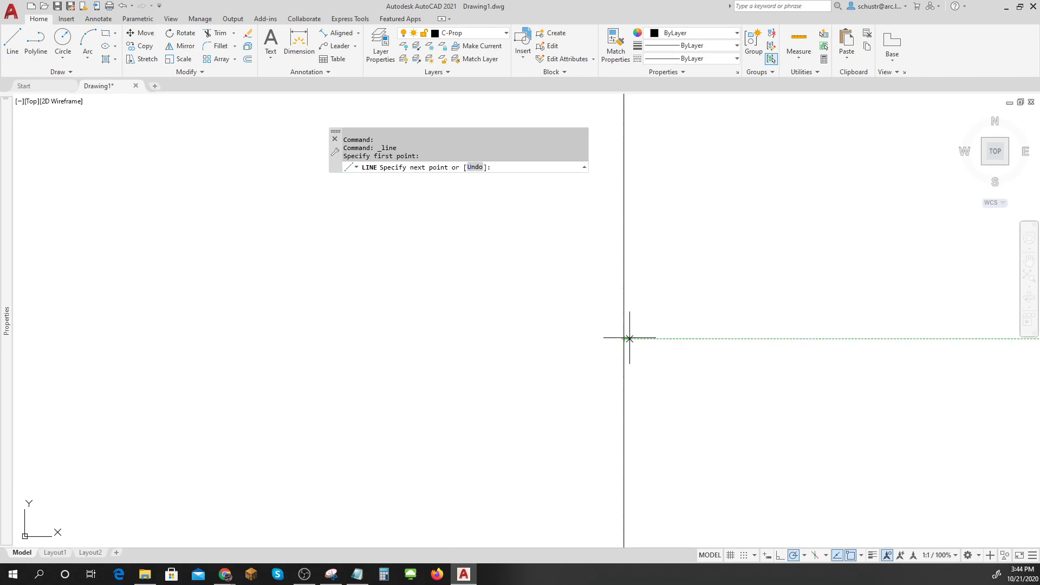
left_click(761, 339)
key("Return")
key("Return")
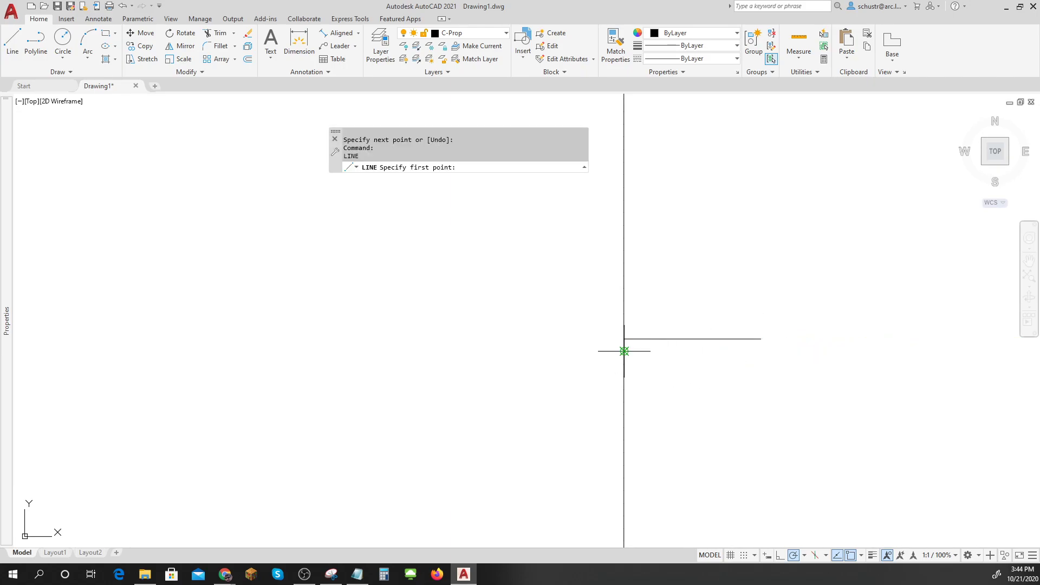
left_click(624, 351)
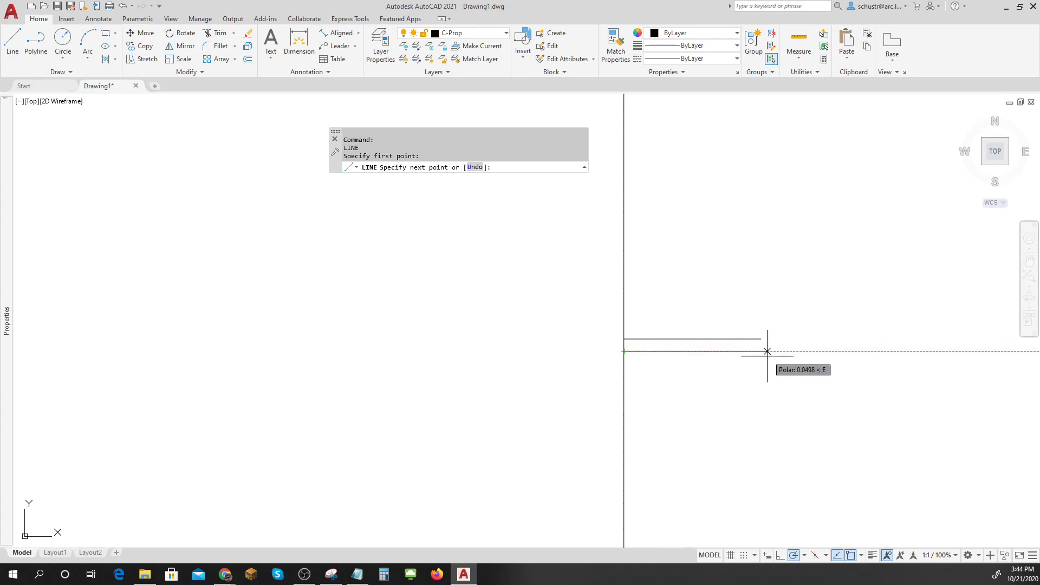
key("Escape")
Step: Zoom around the drawing, abandoning an unused LINE command
scroll(795, 394, "down", 6)
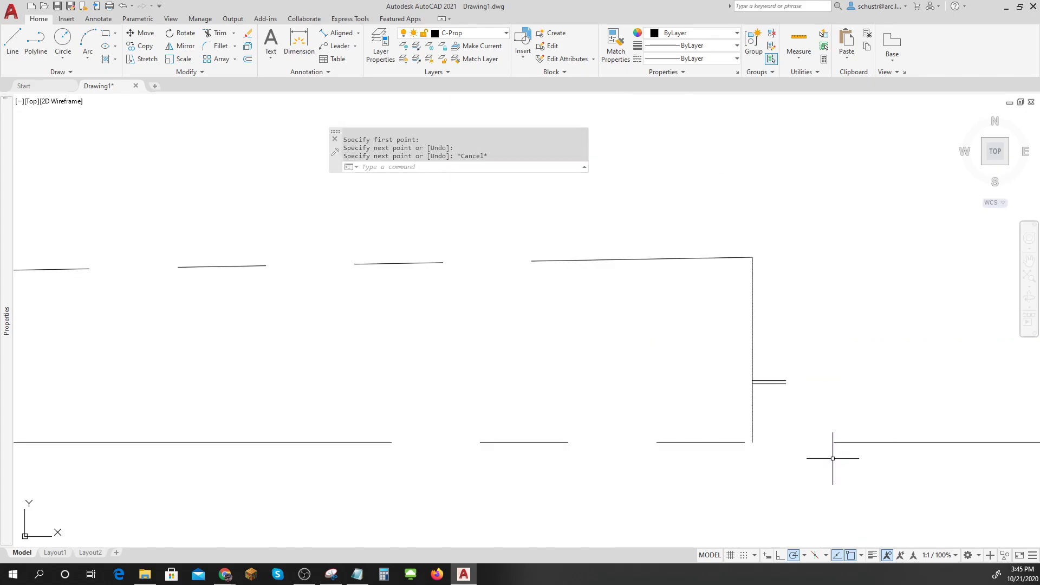
scroll(758, 400, "up", 10)
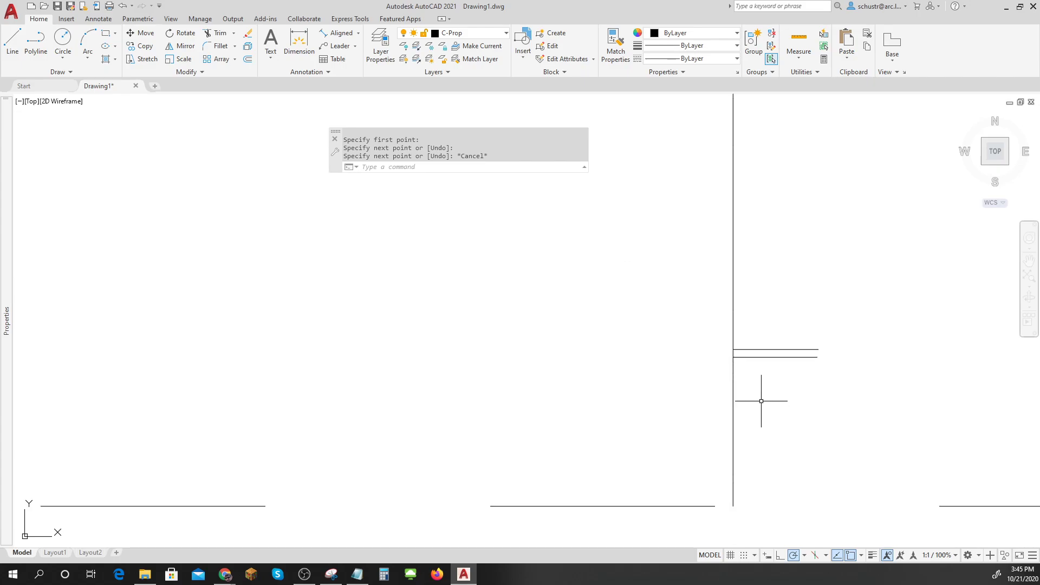
left_click(13, 39)
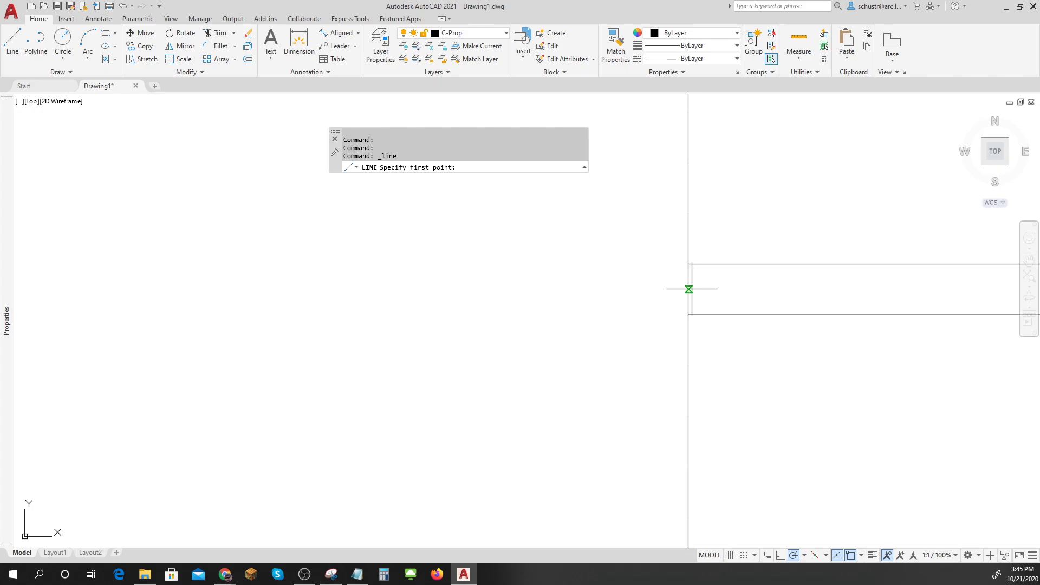
scroll(693, 295, "down", 12)
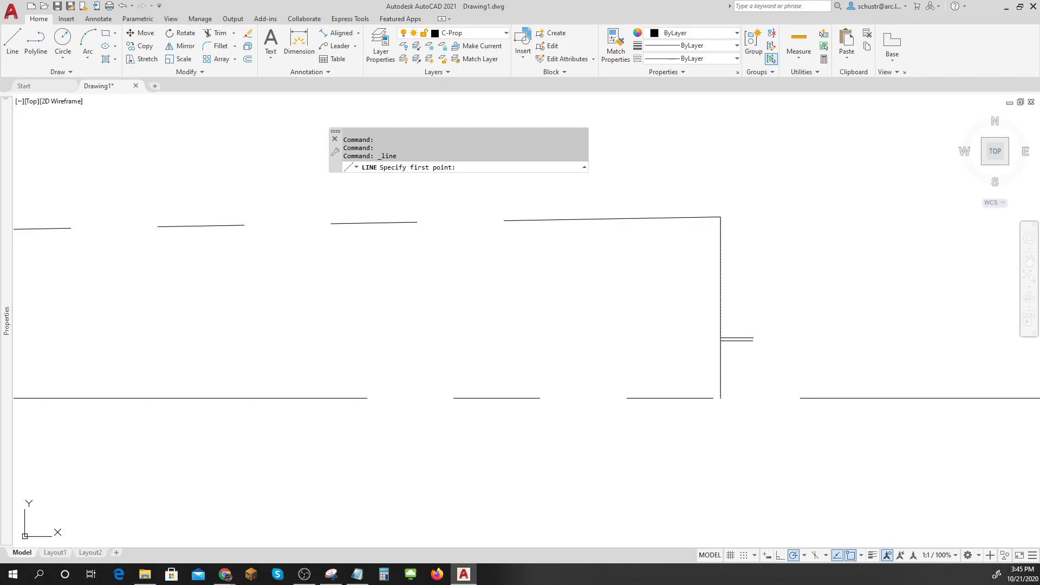
key("Escape")
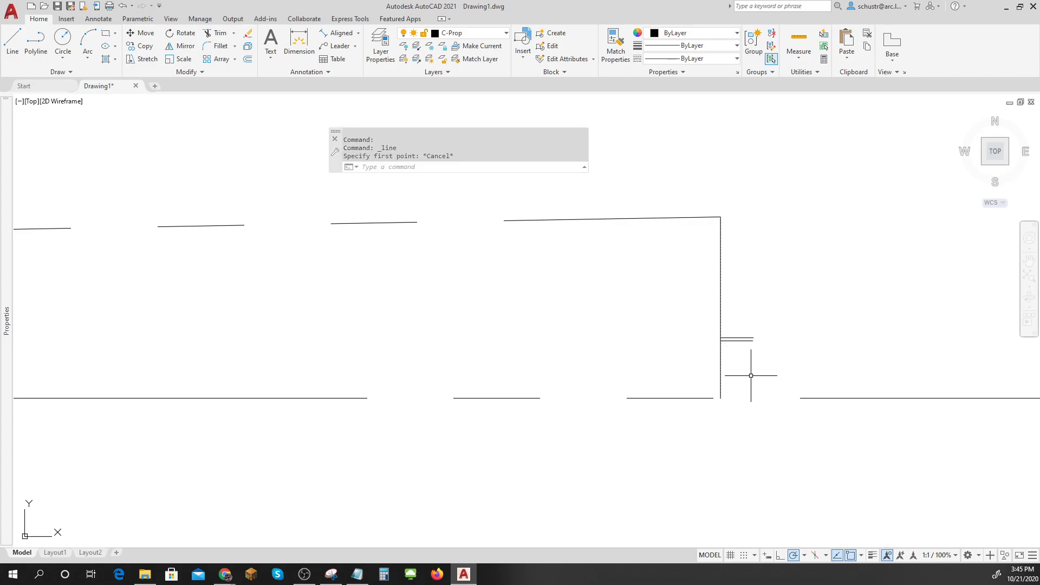
scroll(742, 338, "down", 4)
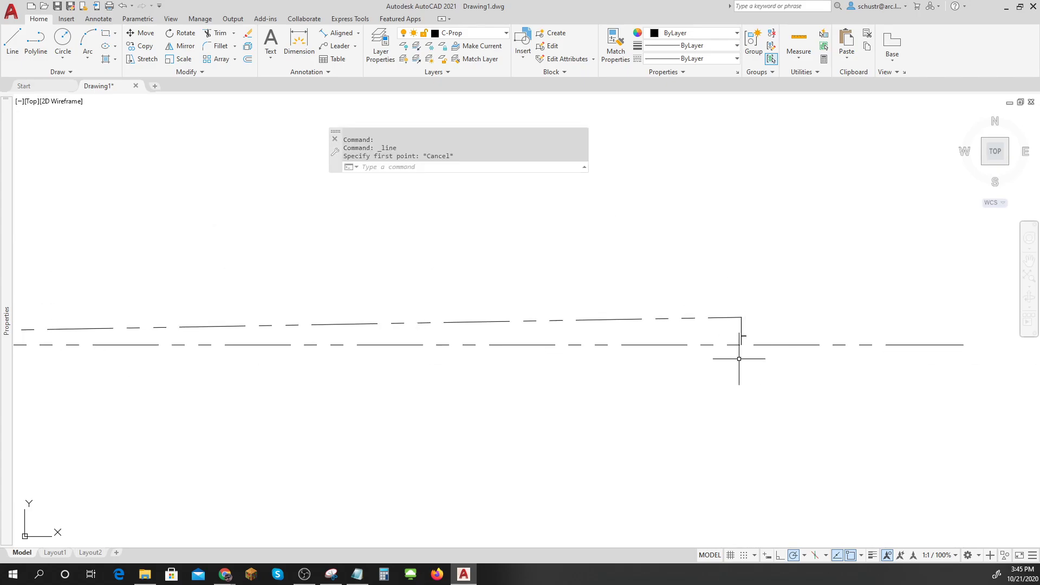
scroll(761, 337, "up", 6)
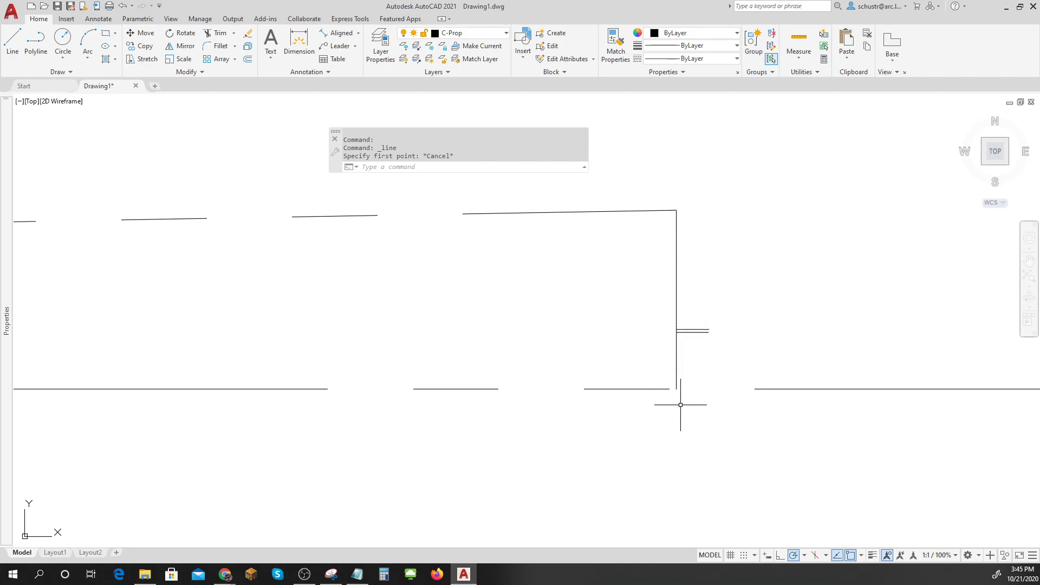
scroll(727, 325, "up", 6)
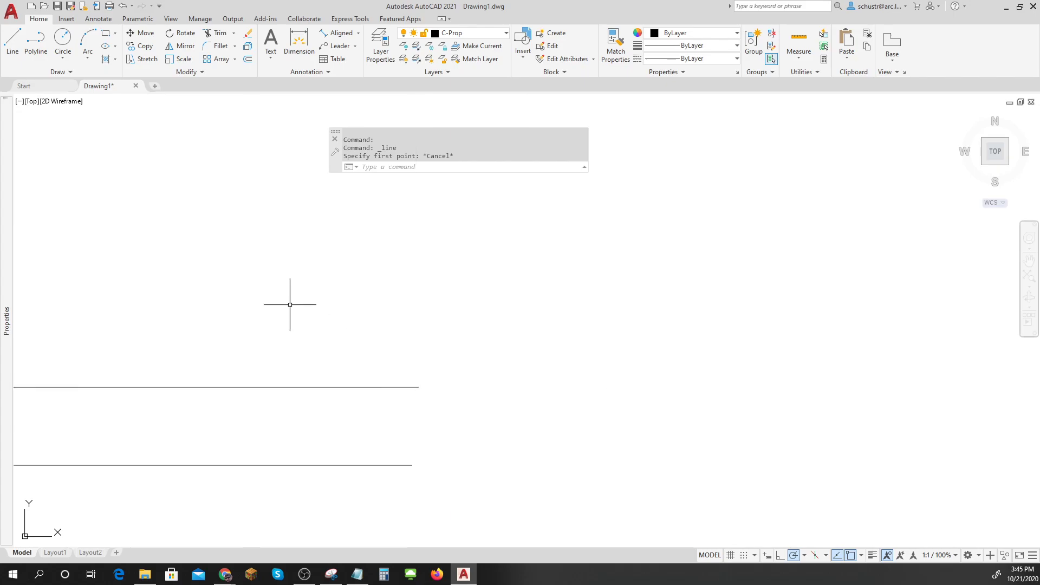
Step: Draw a vertical line from the bottom line's end perpendicular to the top line
left_click(13, 41)
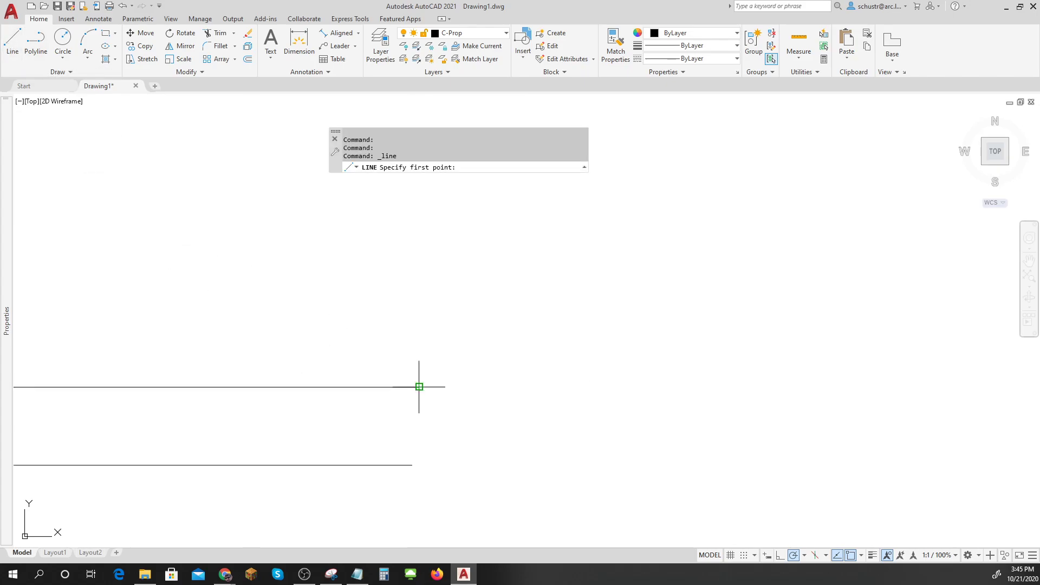
left_click(413, 464)
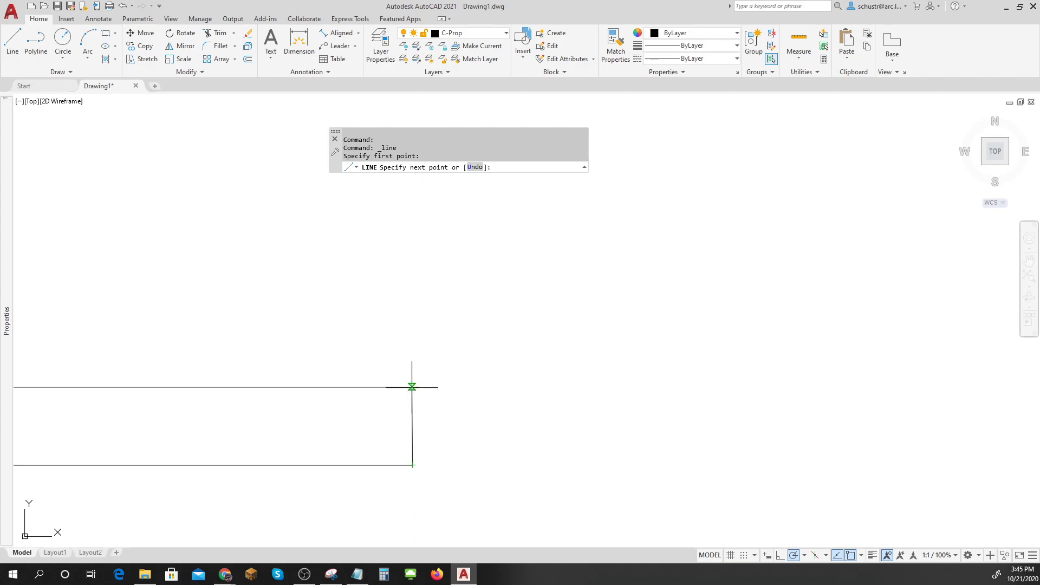
right_click(411, 386, "shift")
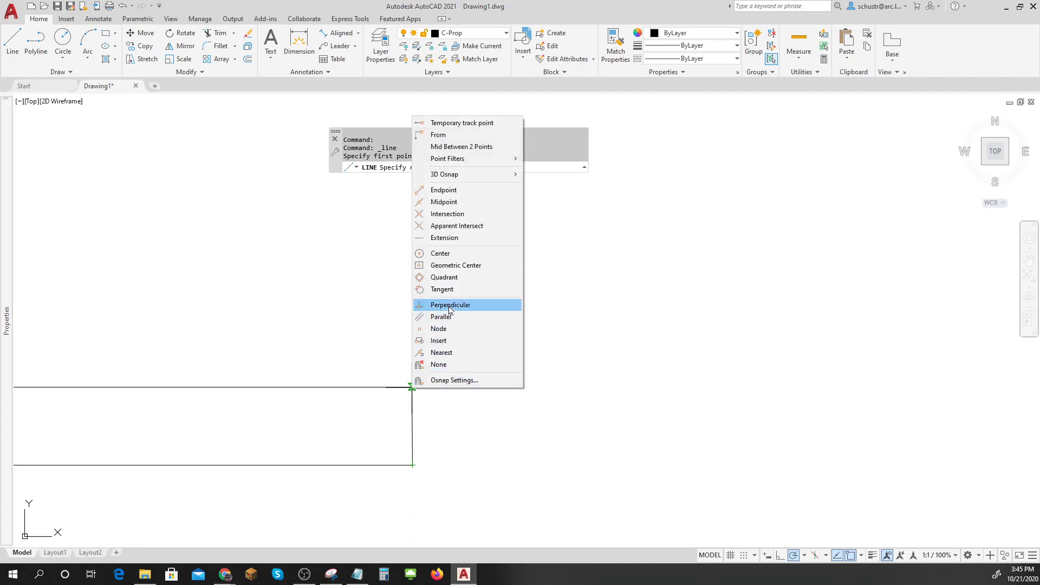
left_click(452, 304)
left_click(411, 385)
key("Return")
scroll(412, 443, "up", 4)
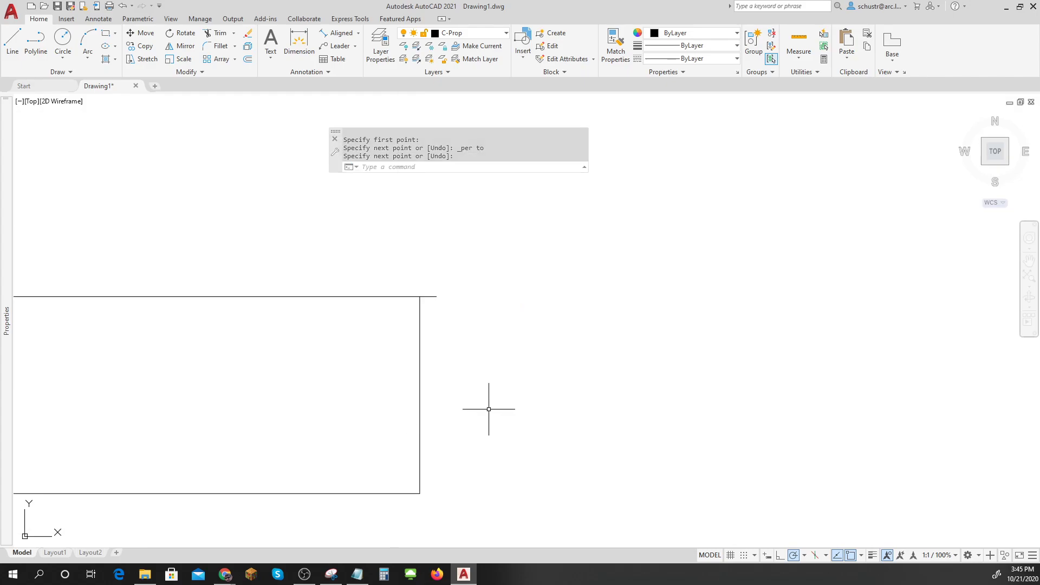
Step: Divide the new vertical line into 60 equal parts
type("divide")
key("Return")
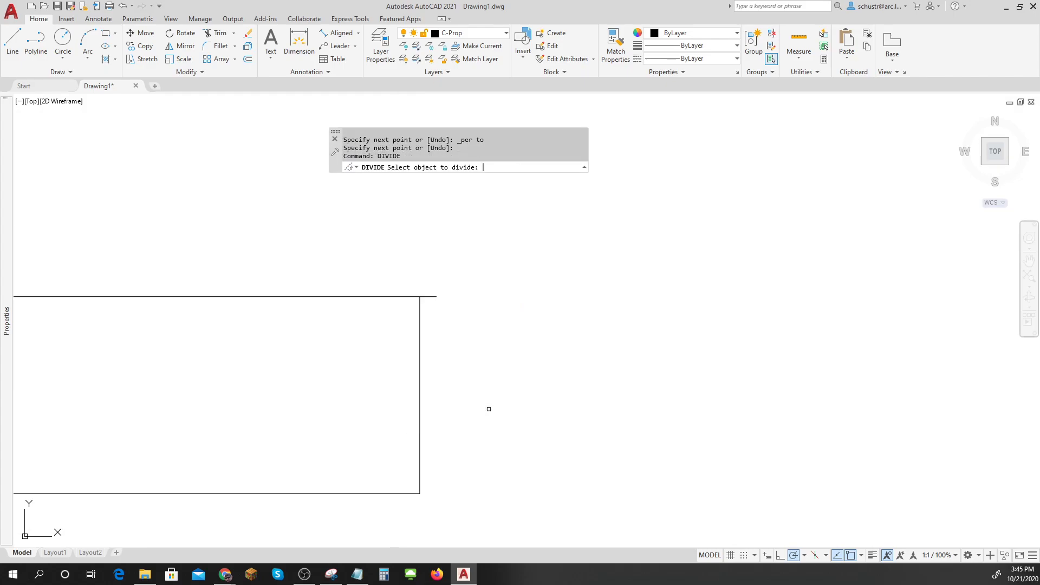
left_click(420, 429)
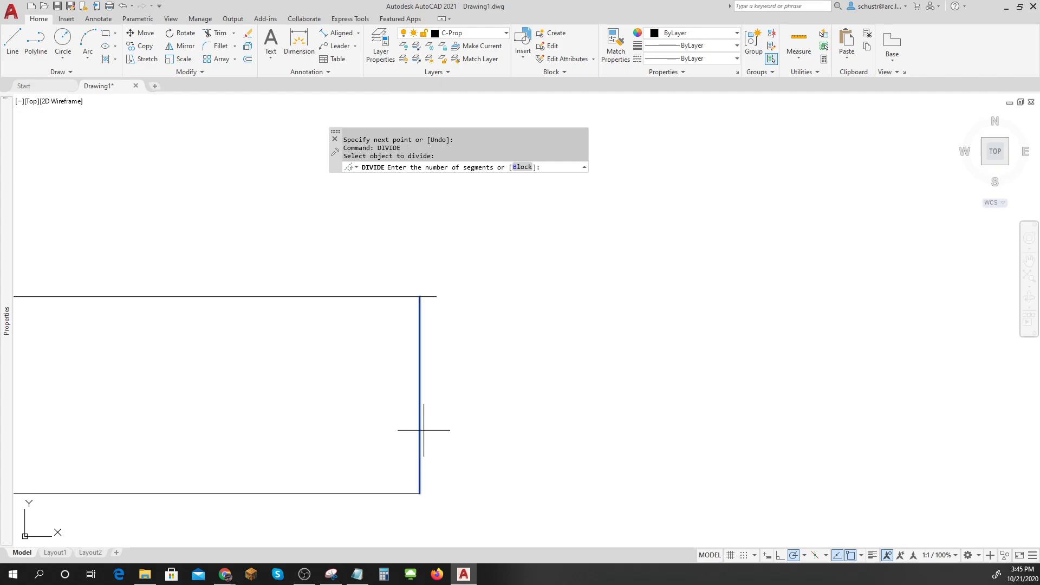
key("Return")
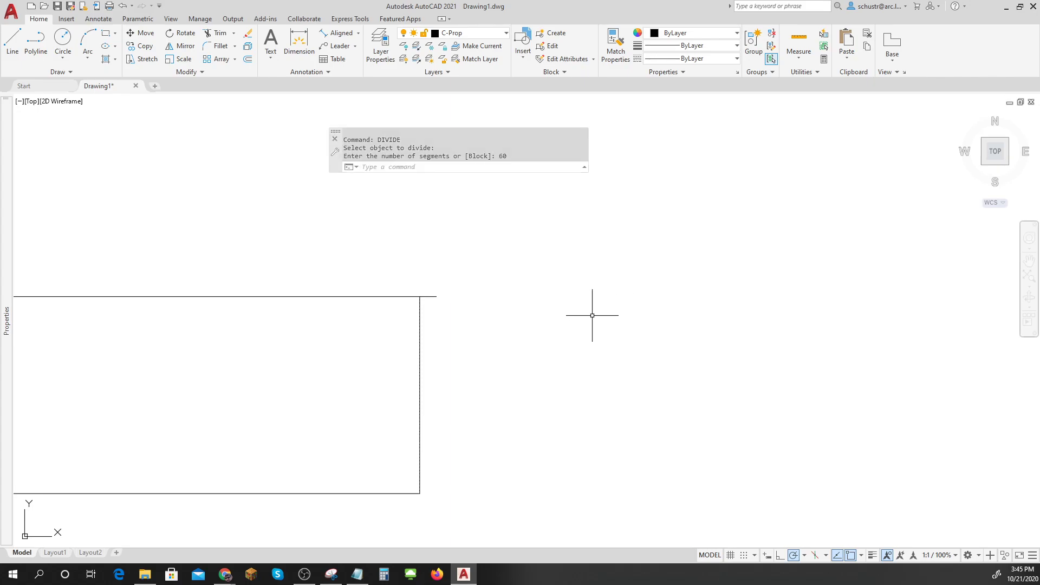
Step: Draw two lines east from adjacent division points, the second ending at the first's far end
left_click(12, 42)
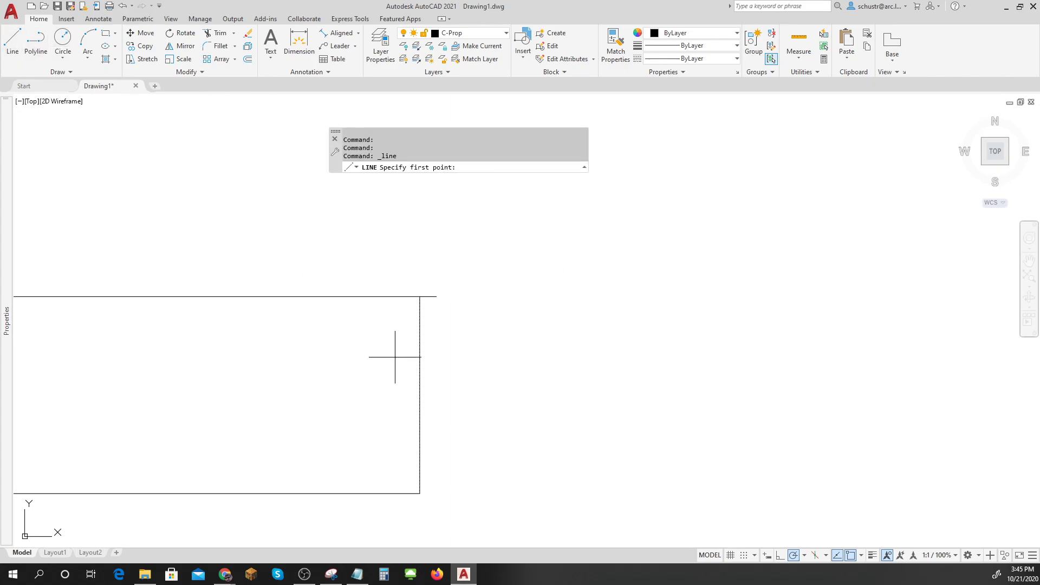
left_click(421, 401)
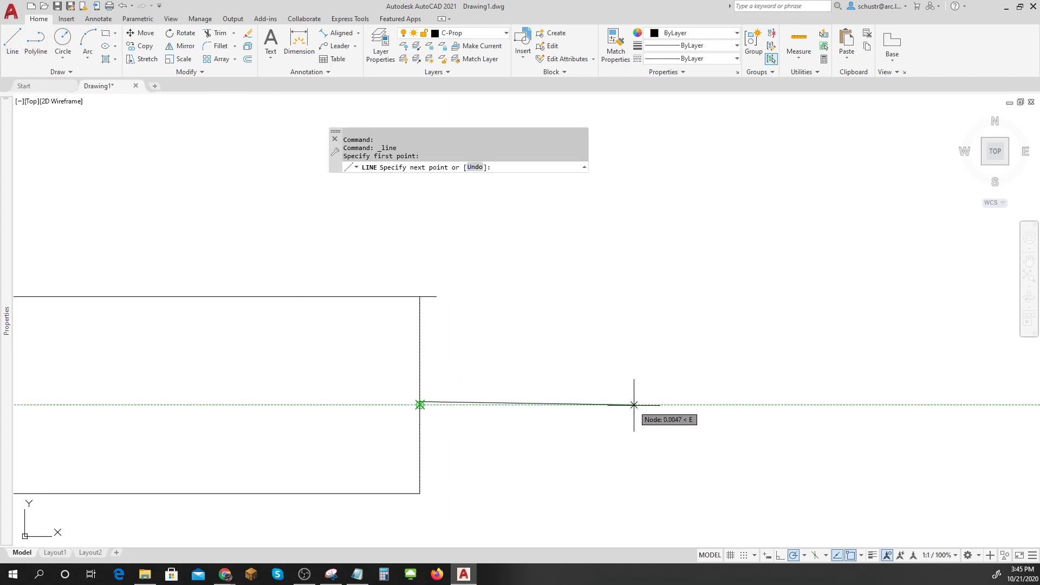
left_click(690, 402)
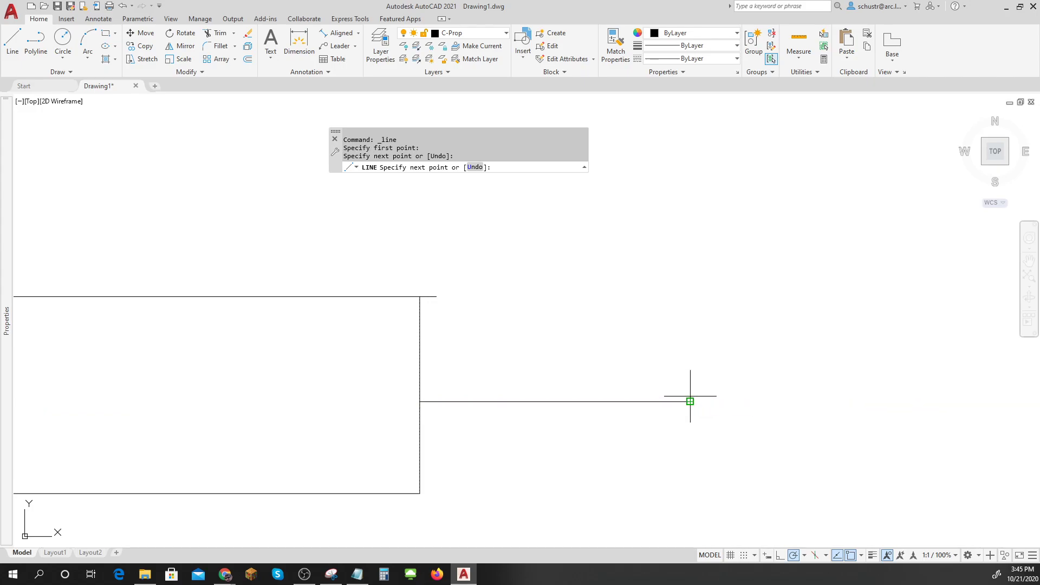
key("Escape")
key("Escape")
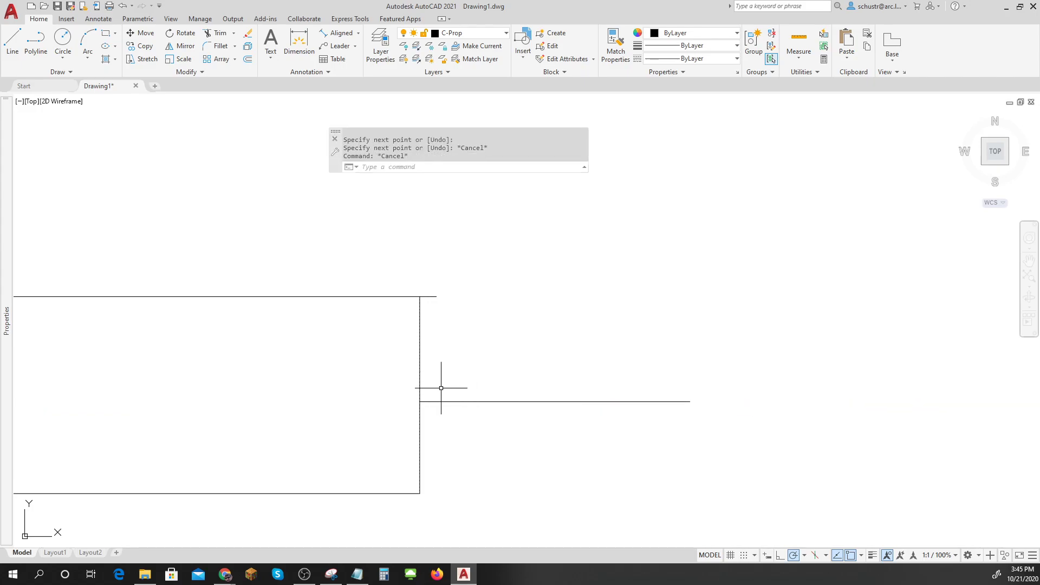
key("Return")
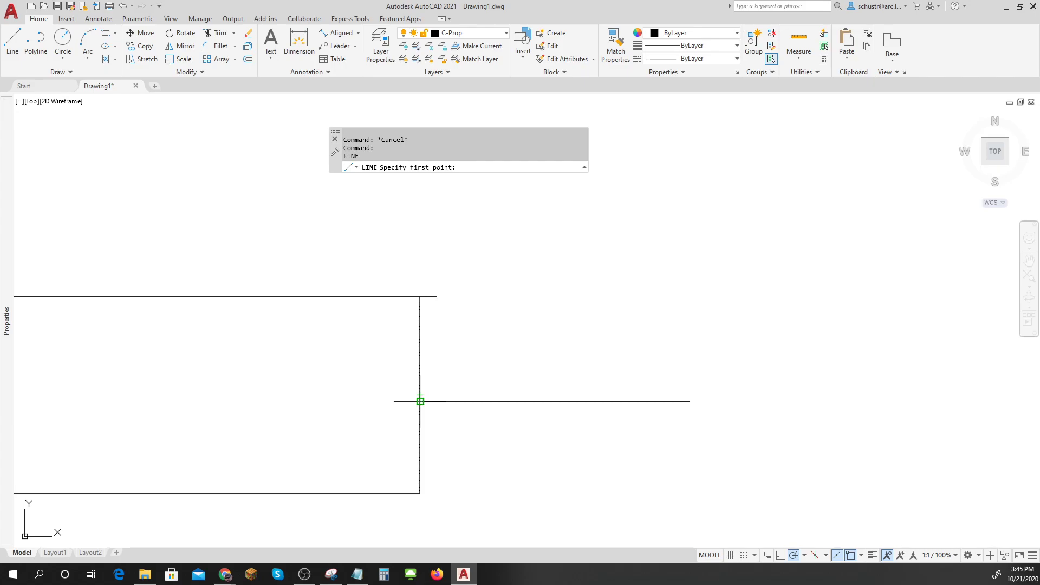
left_click(420, 398)
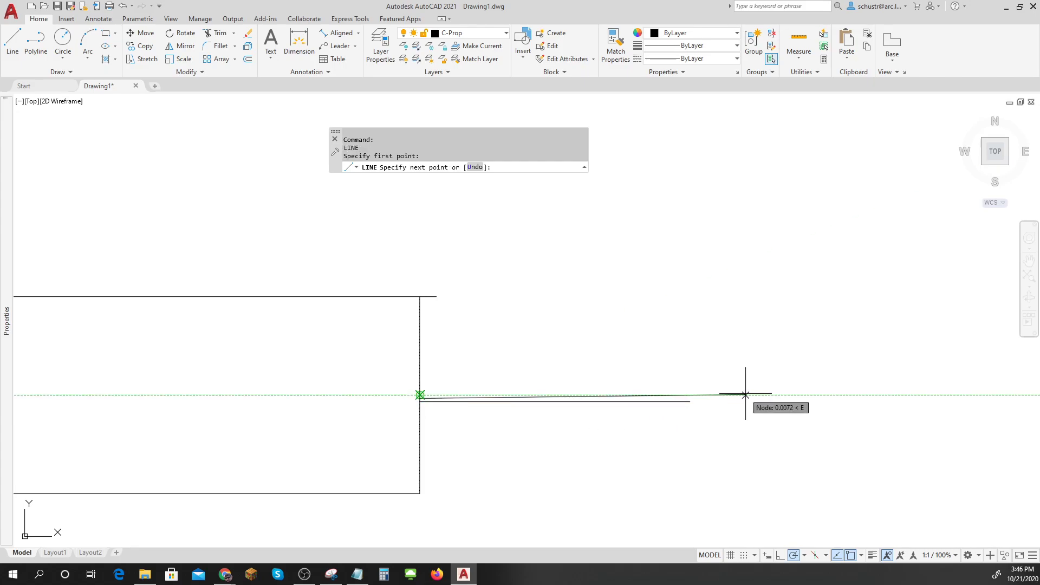
left_click(690, 395)
key("Escape")
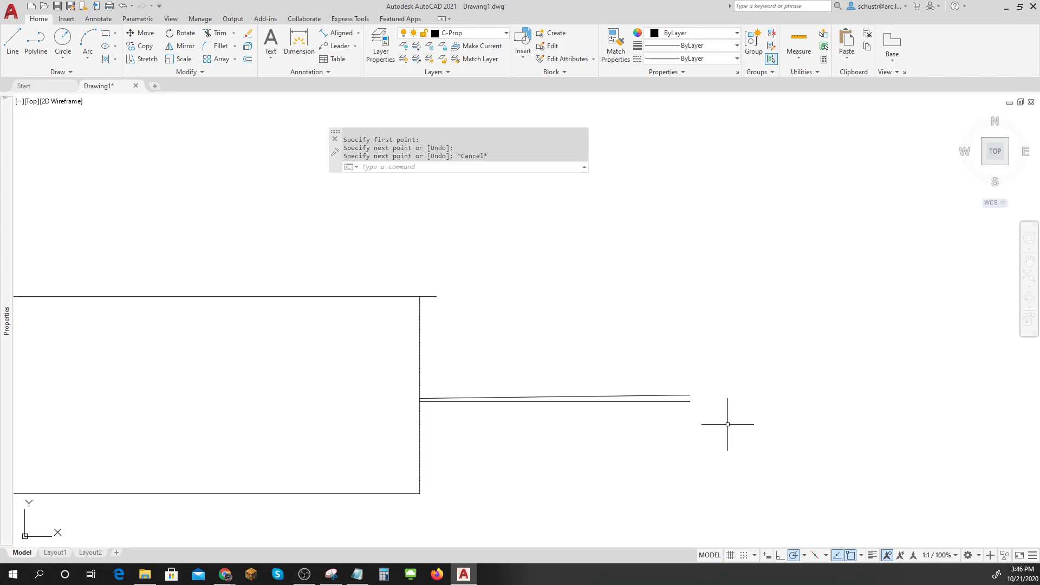
Step: Delete the unwanted upper slanted line
scroll(677, 401, "up", 5)
left_click(675, 409)
left_click(658, 383)
key("Delete")
Step: Redraw a line from a division point to near the first line's far end
scroll(634, 395, "down", 7)
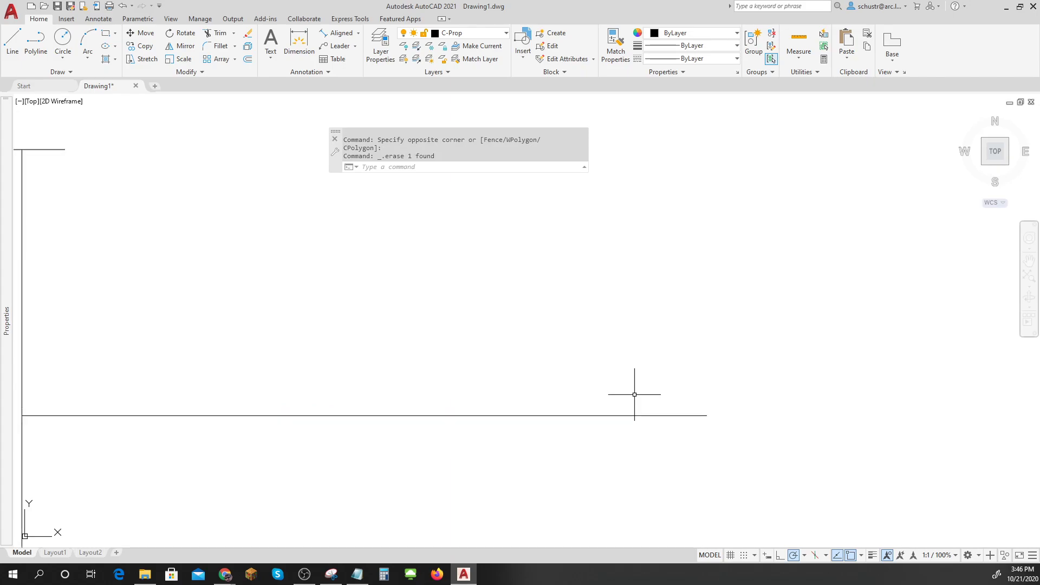
left_click(12, 40)
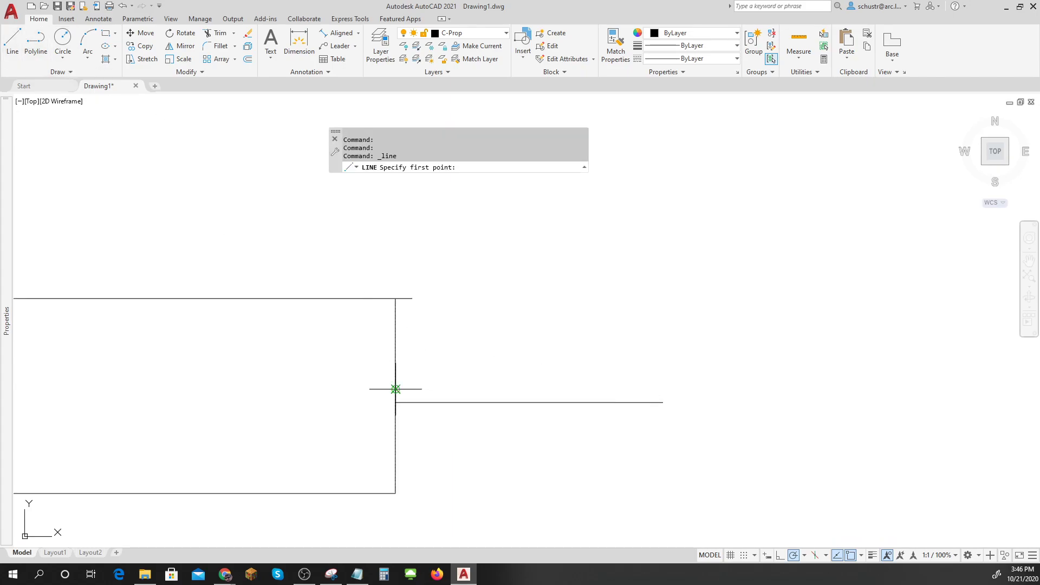
scroll(394, 402, "up", 4)
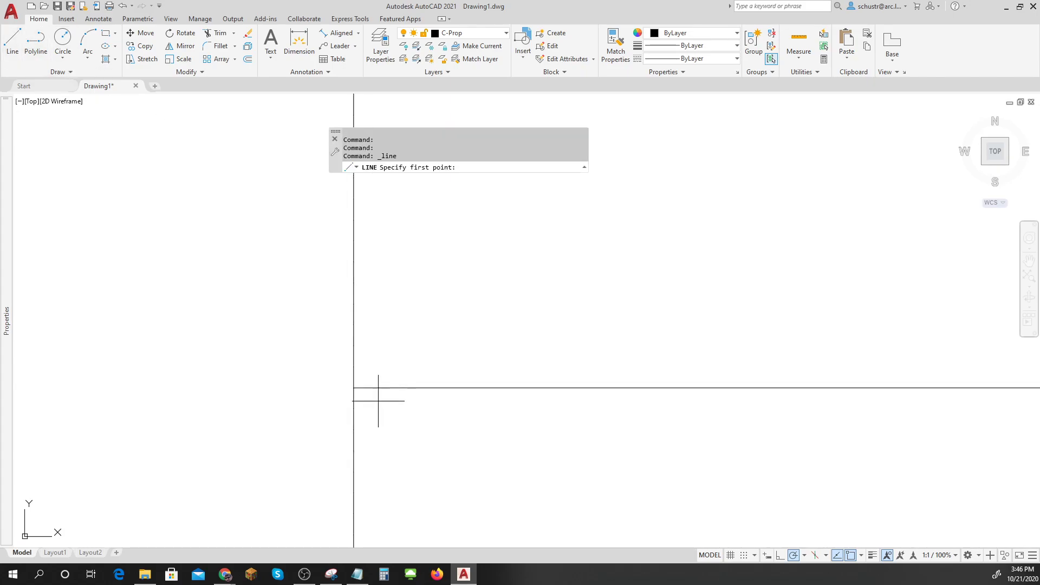
left_click(355, 366)
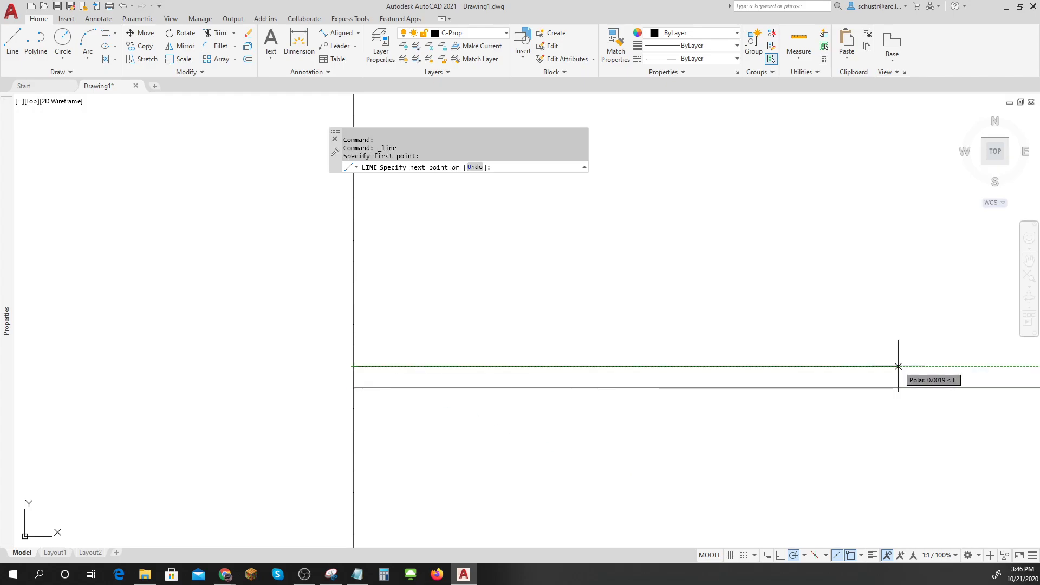
scroll(898, 366, "down", 3)
scroll(541, 390, "down", 2)
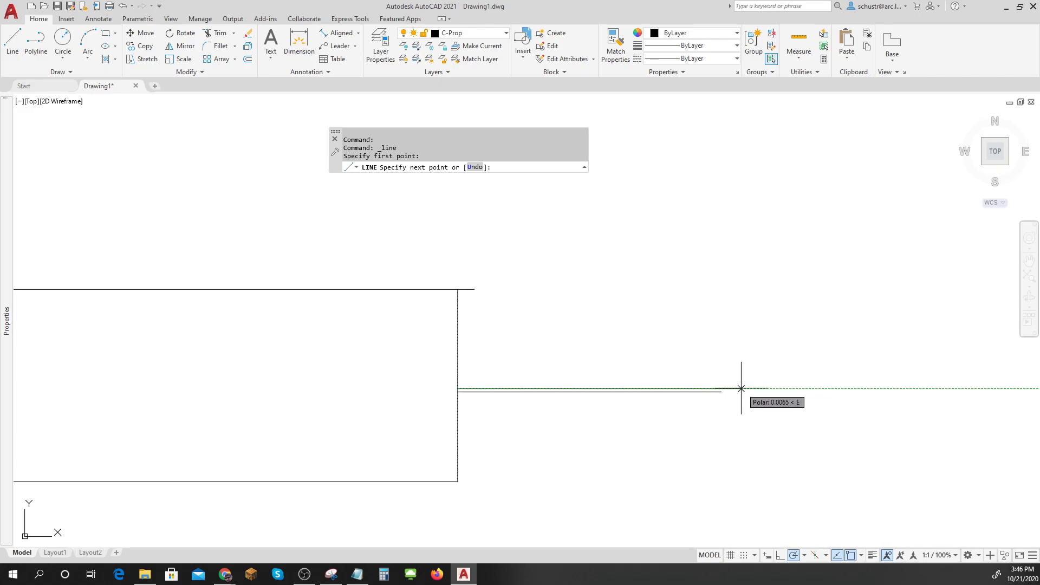
left_click(732, 388)
key("Escape")
key("Escape")
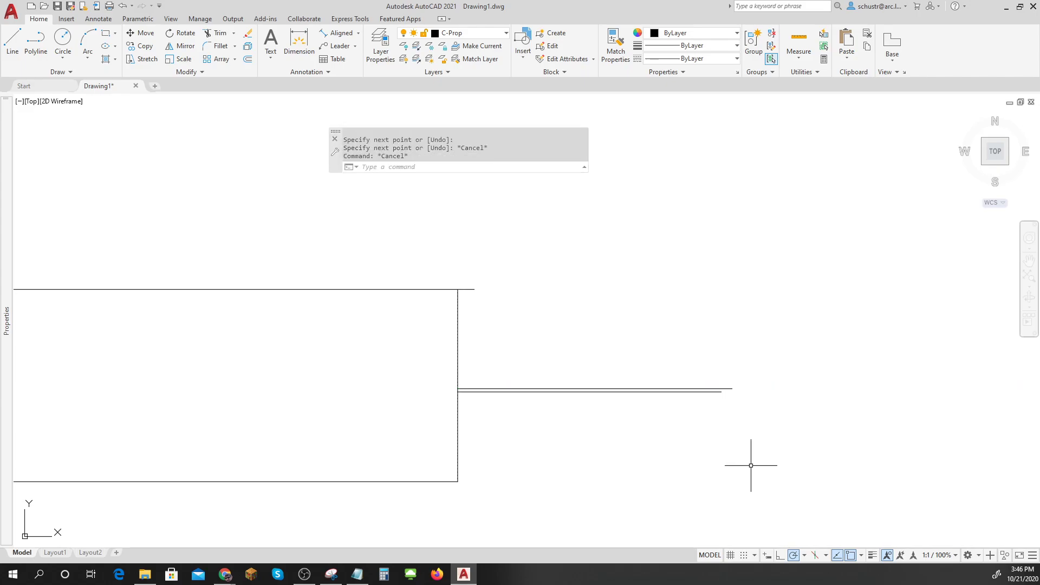
scroll(702, 403, "up", 5)
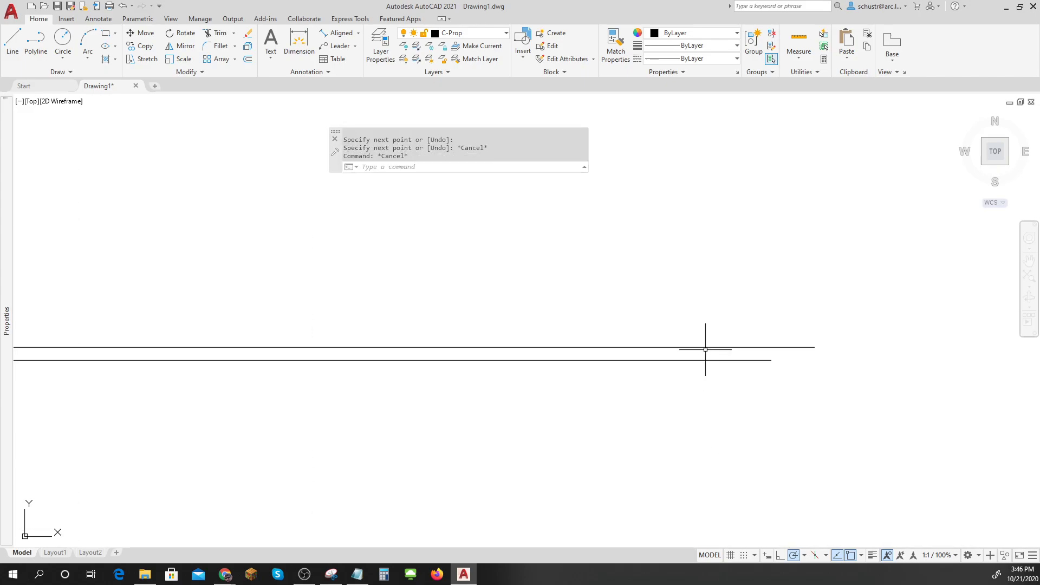
scroll(706, 356, "down", 6)
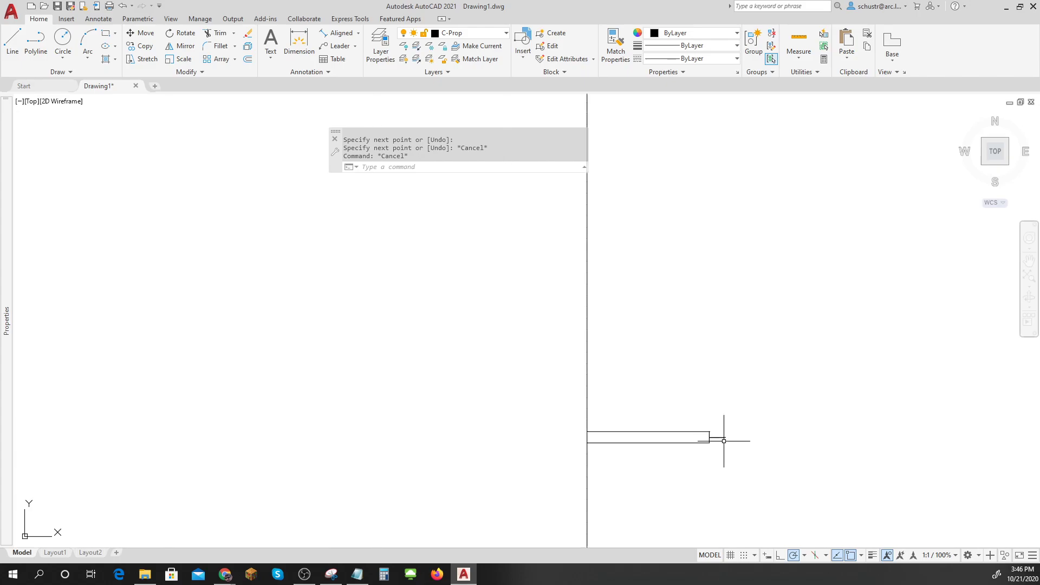
scroll(782, 488, "down", 4)
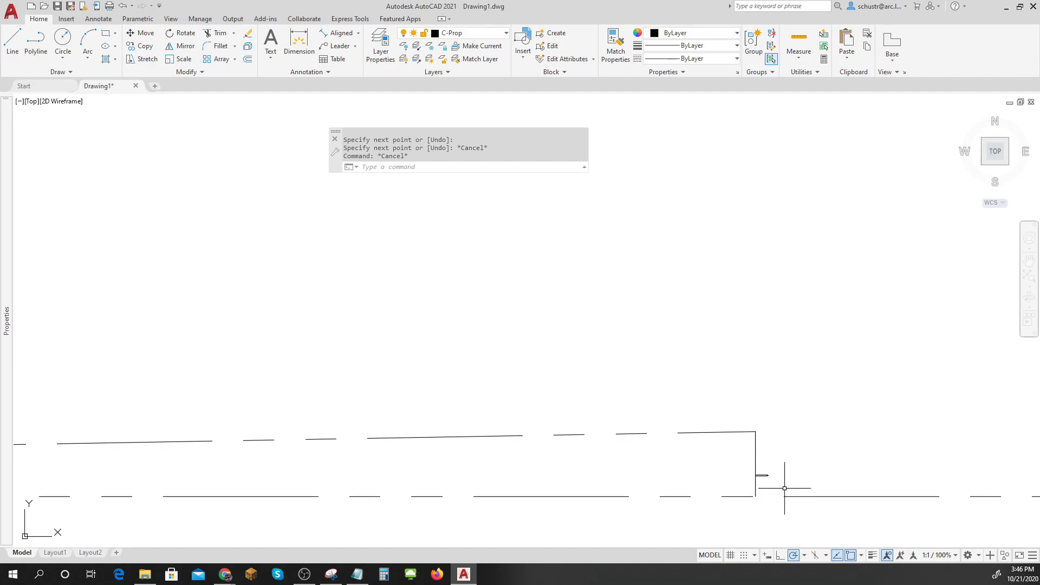
scroll(758, 476, "up", 8)
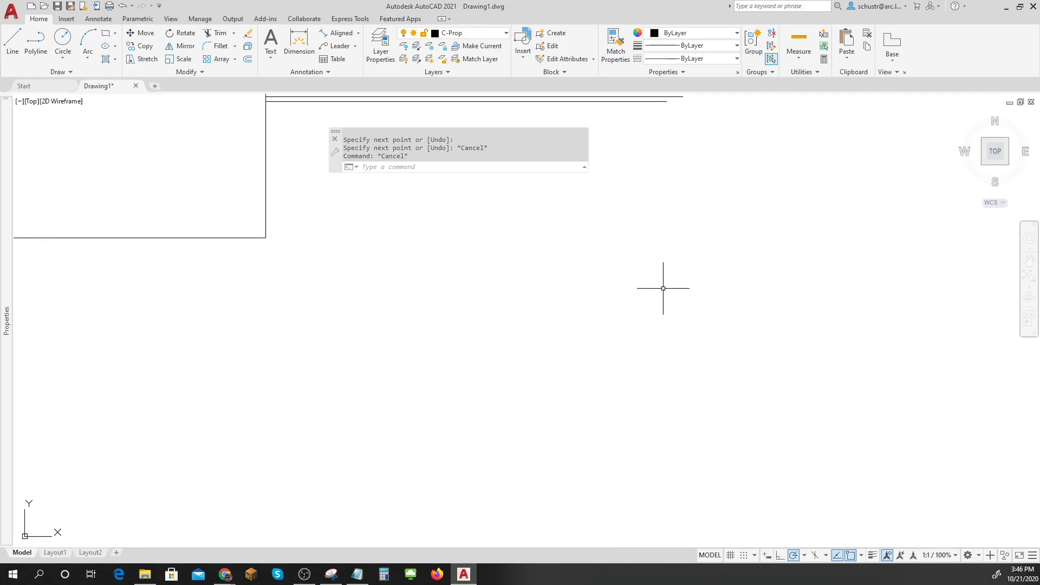
middle_click_drag(663, 285, 697, 483)
scroll(697, 395, "up", 6)
middle_click_drag(697, 390, 690, 458)
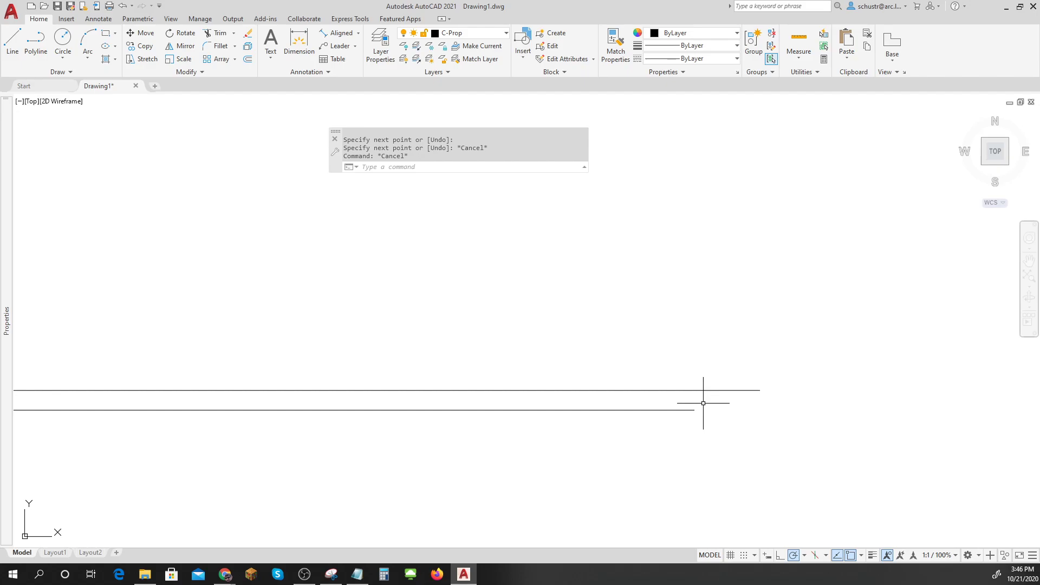
scroll(703, 403, "down", 8)
scroll(564, 371, "up", 10)
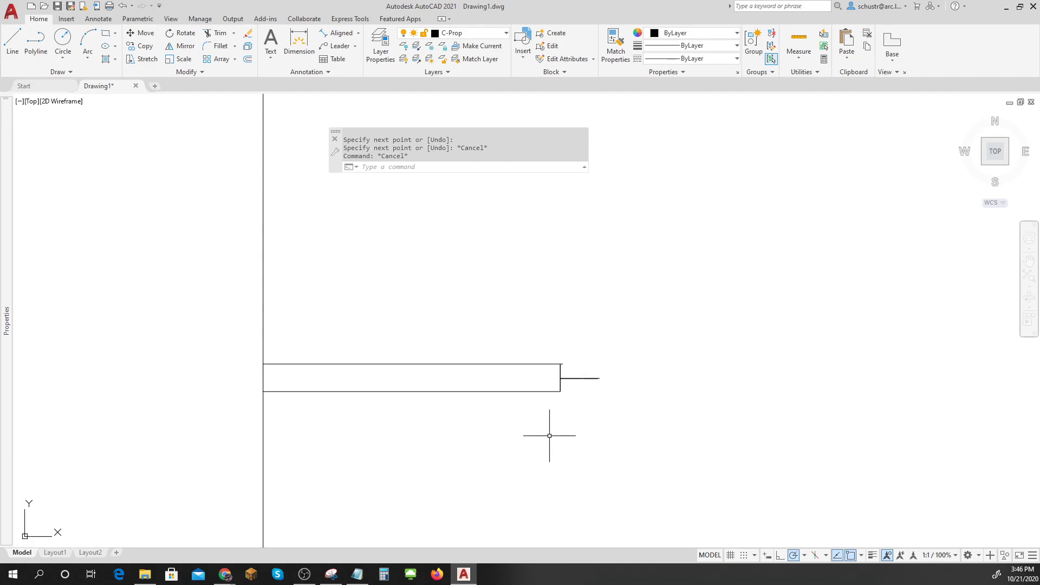
scroll(528, 398, "up", 4)
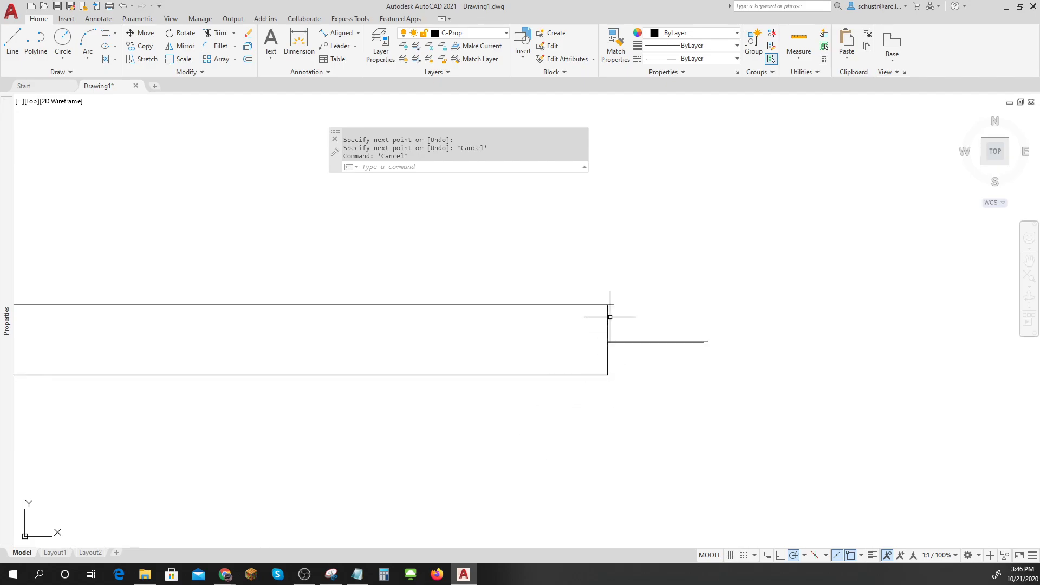
scroll(609, 314, "up", 6)
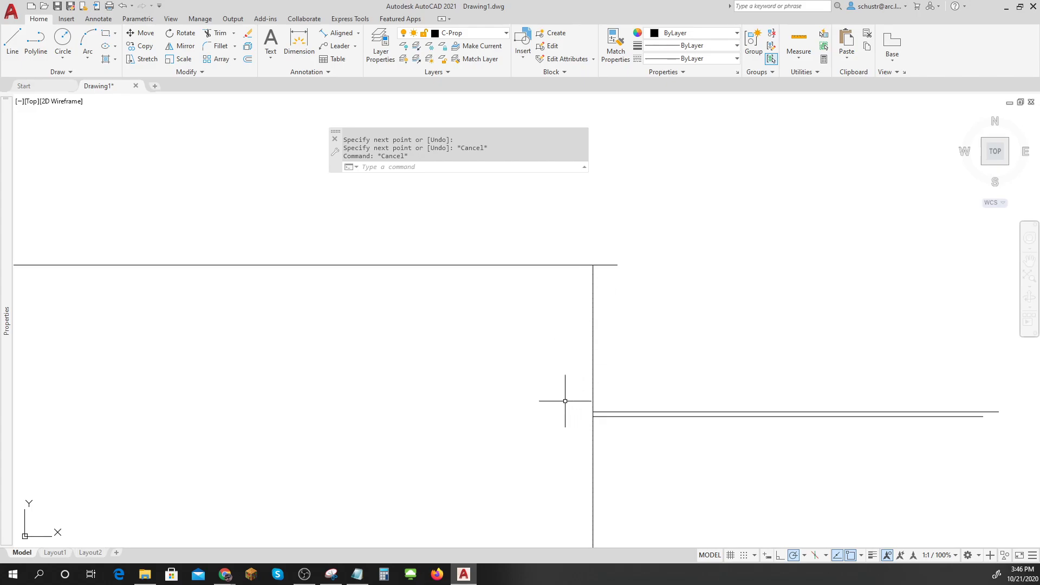
scroll(563, 405, "down", 2)
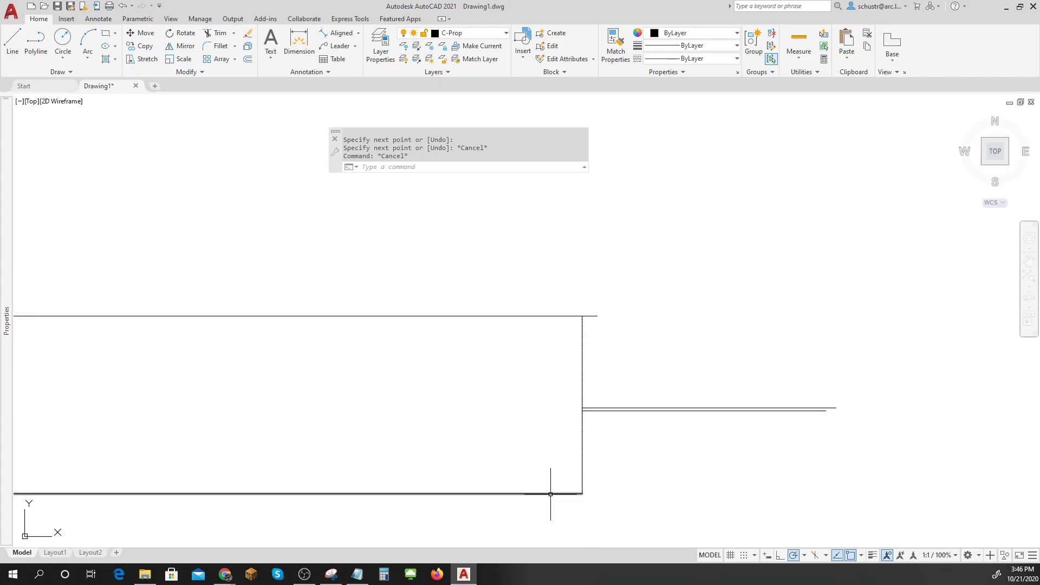
scroll(559, 453, "down", 3)
middle_click_drag(605, 422, 696, 340)
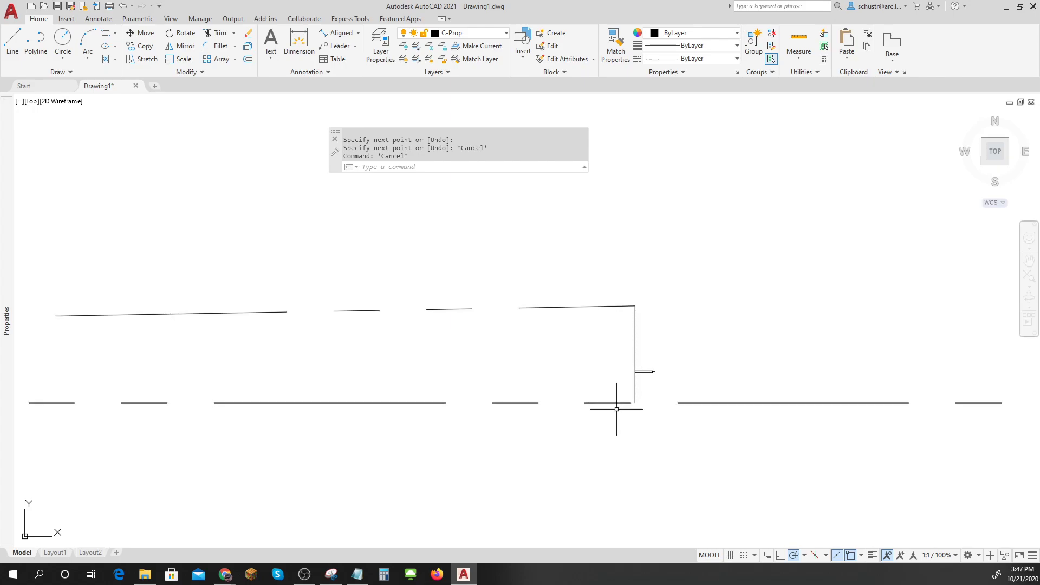
scroll(616, 406, "down", 4)
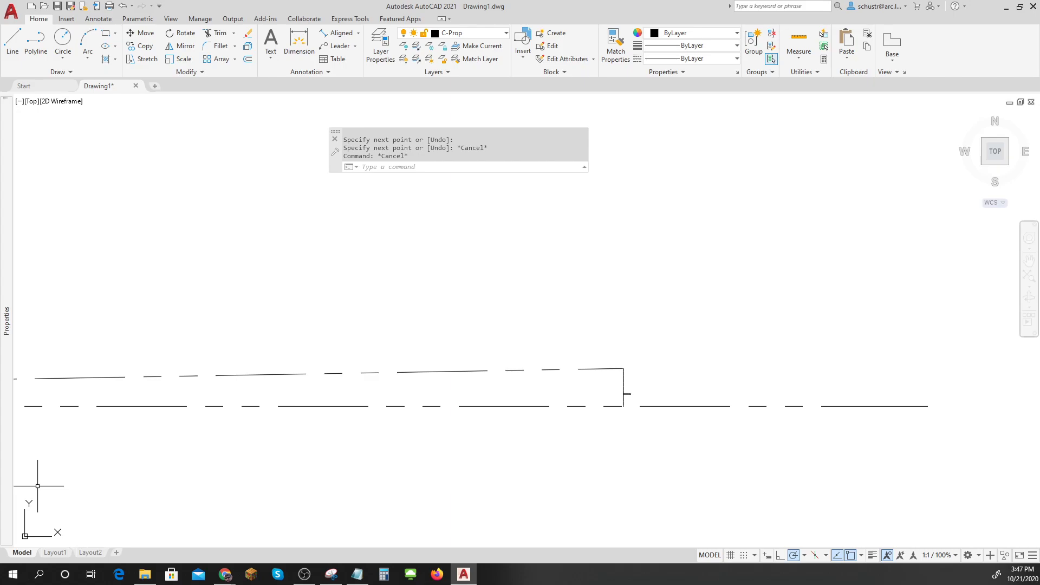